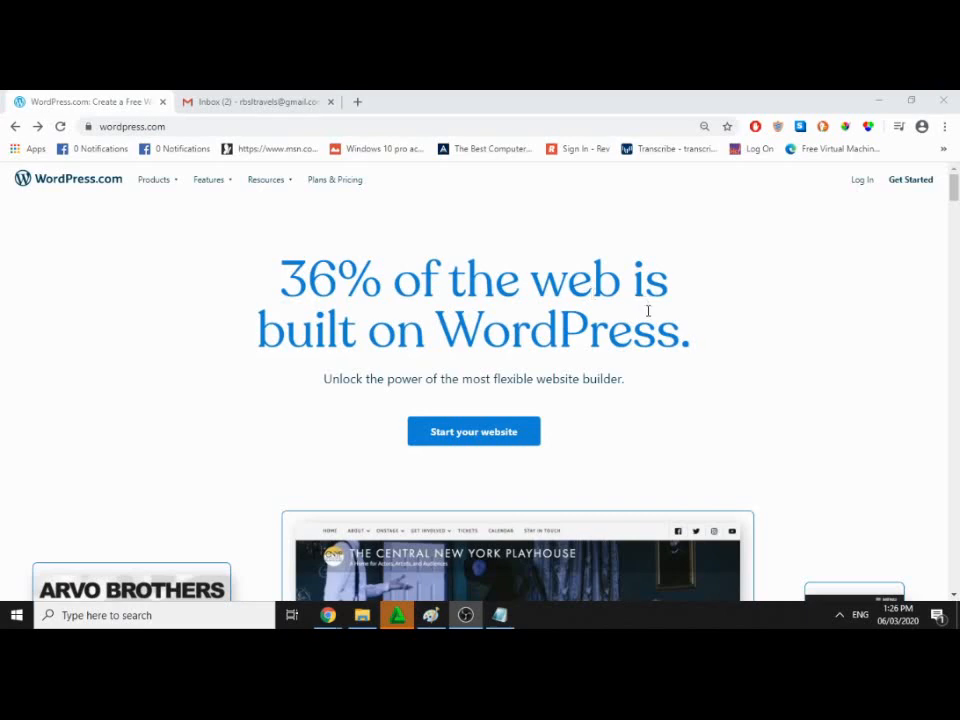
Step: Zoom in on the WordPress.com homepage, read through it, and highlight the phrase 'No code'
scroll(651, 311, "down", 2)
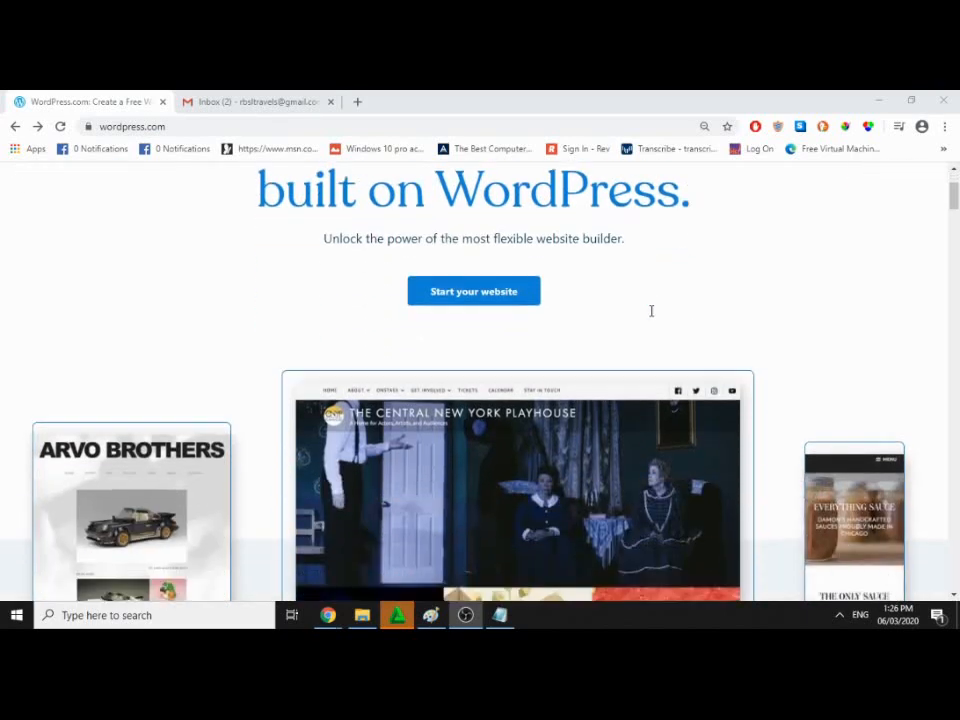
scroll(651, 311, "down", 3)
scroll(651, 311, "up", 3)
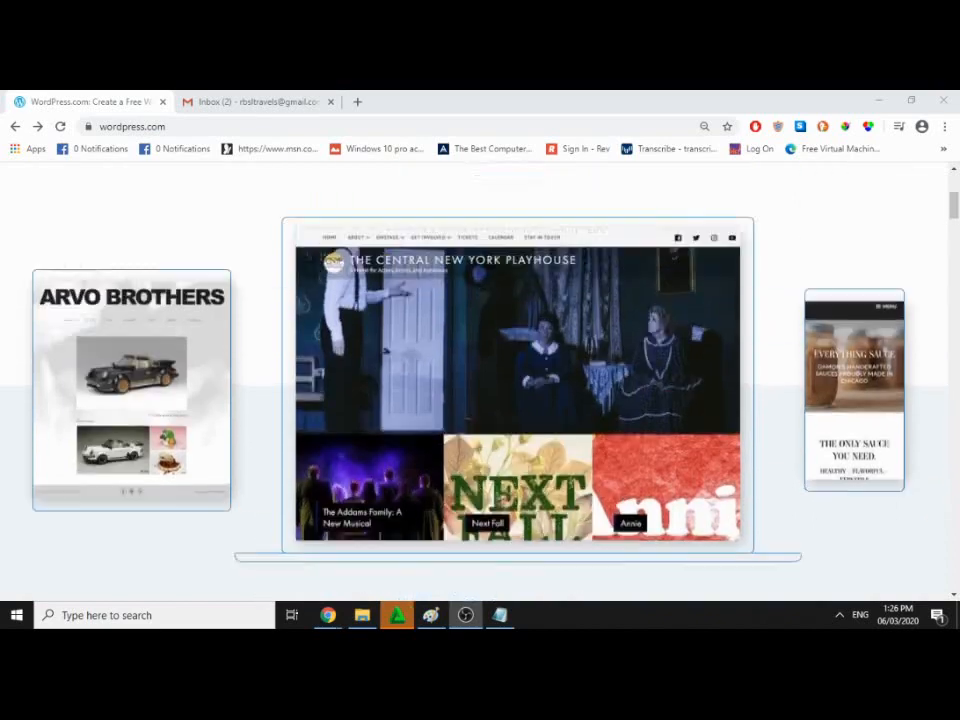
scroll(651, 311, "down", 5)
scroll(570, 308, "down", 5)
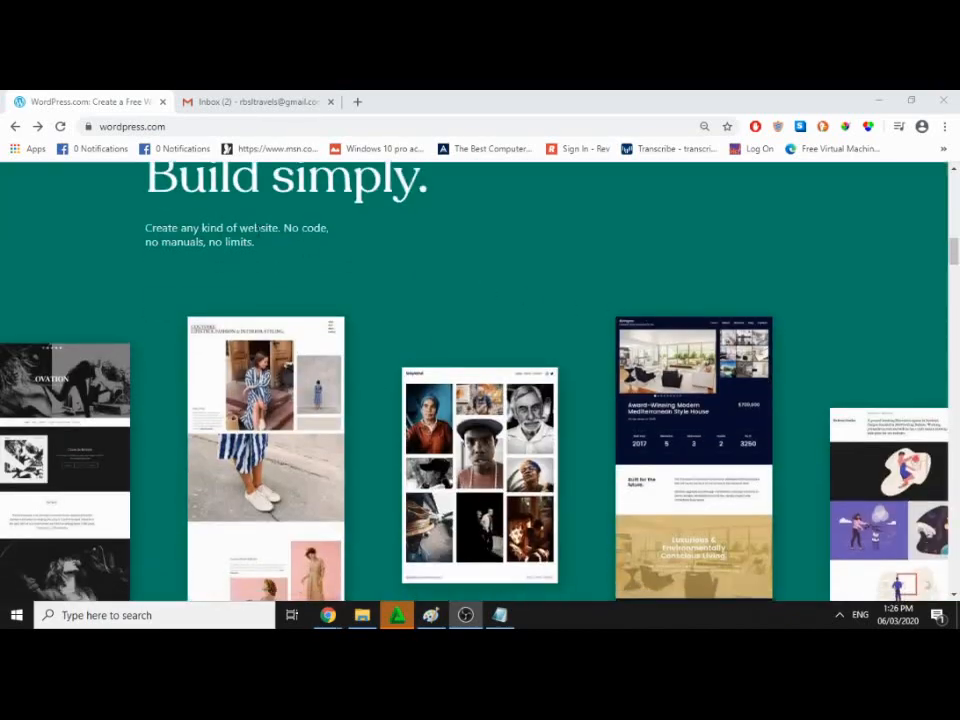
left_click_drag(283, 228, 343, 231)
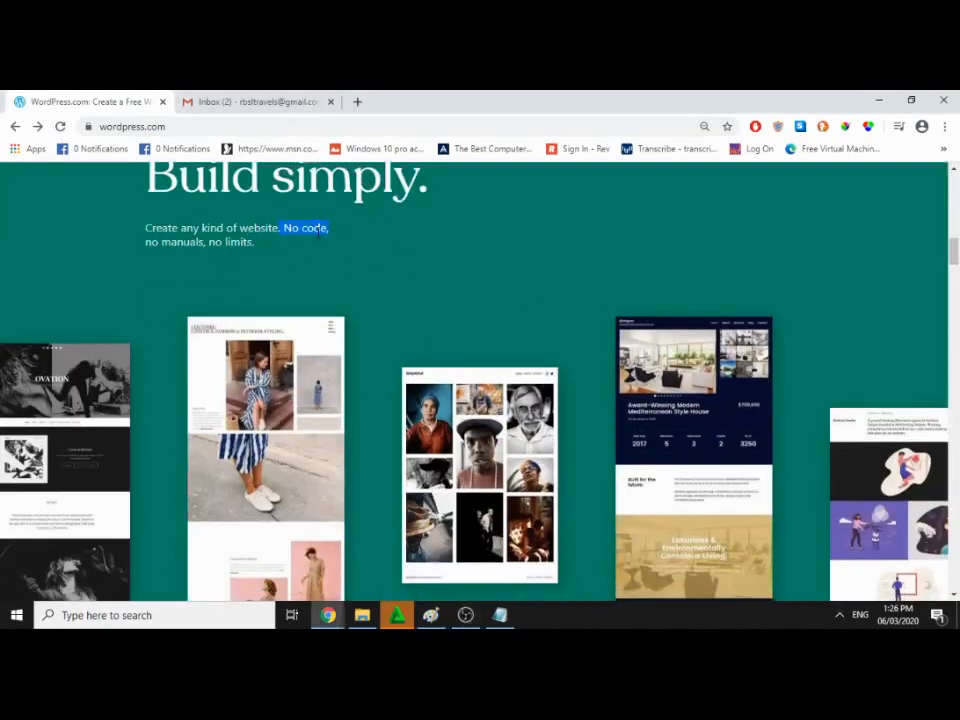
key("ctrl+plus")
scroll(318, 239, "up", 1)
scroll(321, 243, "down", 4)
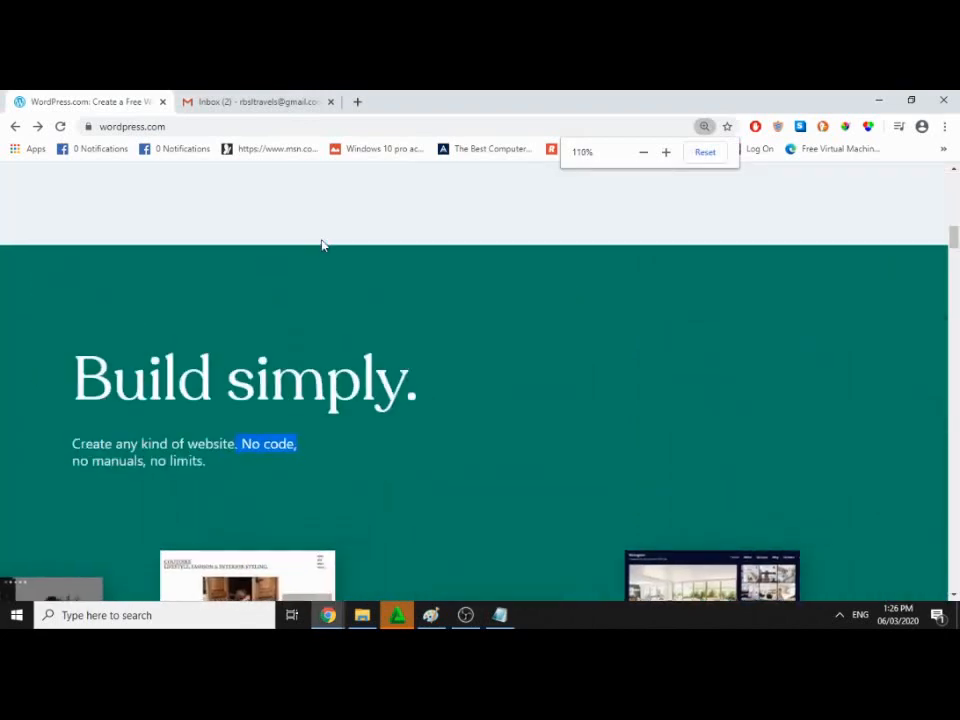
scroll(497, 309, "down", 3)
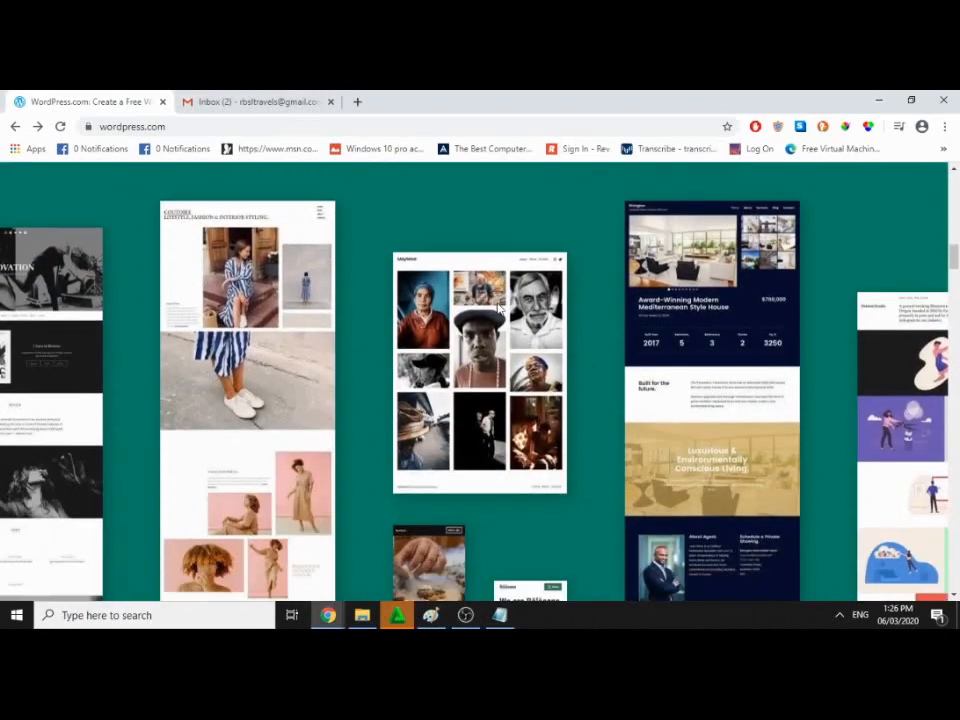
scroll(497, 309, "up", 6)
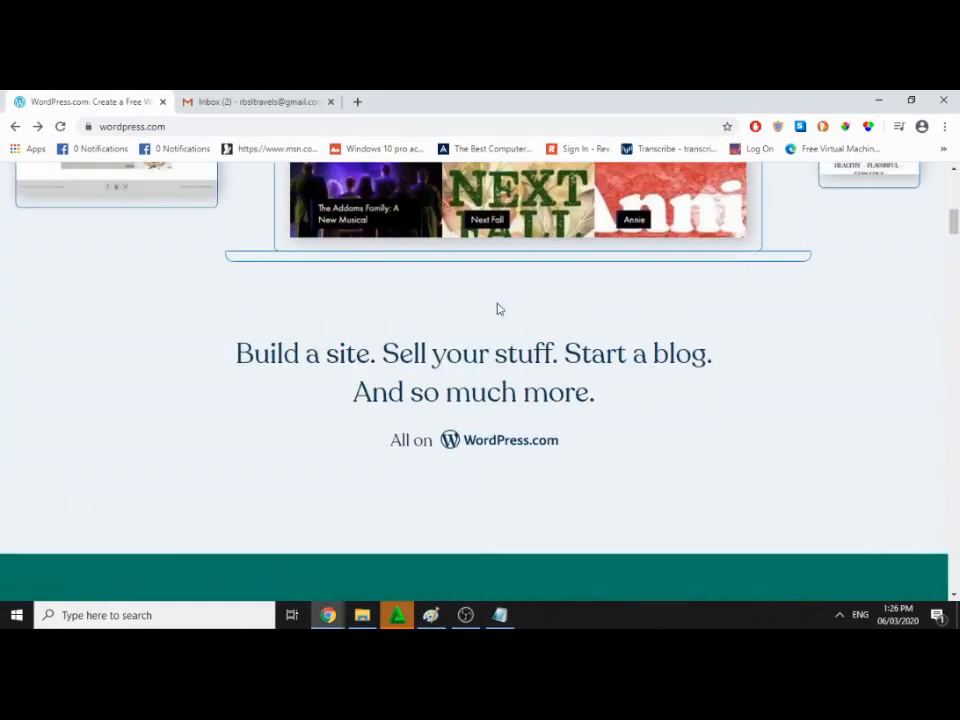
scroll(497, 309, "up", 3)
scroll(497, 309, "up", 2)
scroll(497, 309, "down", 1)
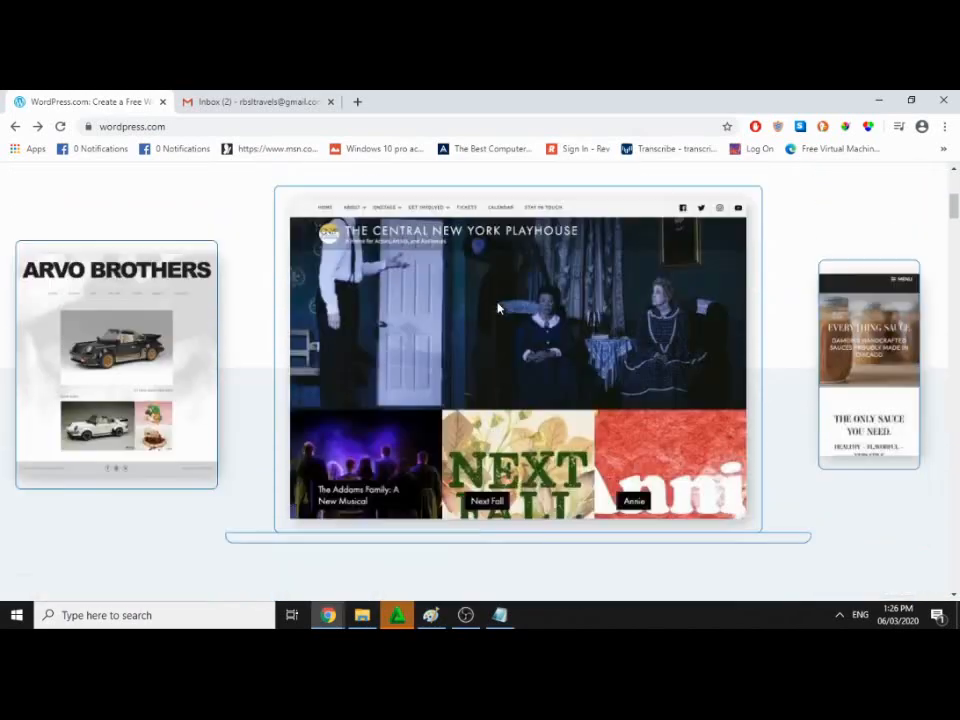
scroll(497, 309, "down", 5)
scroll(497, 309, "down", 2)
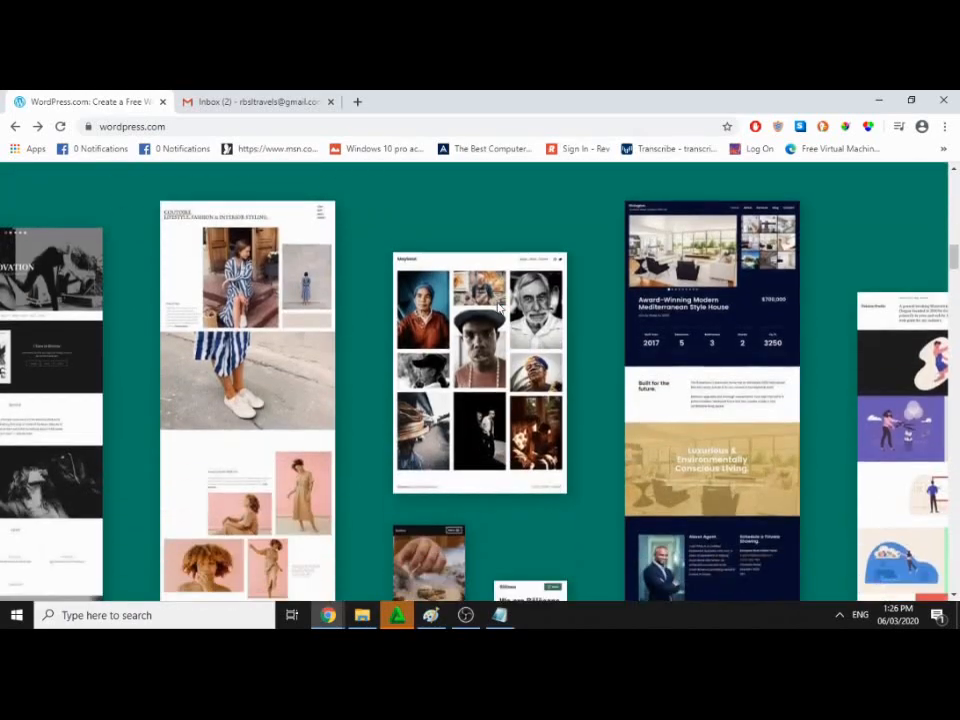
scroll(497, 309, "down", 4)
scroll(497, 306, "up", 4)
scroll(256, 340, "down", 4)
scroll(256, 343, "down", 2)
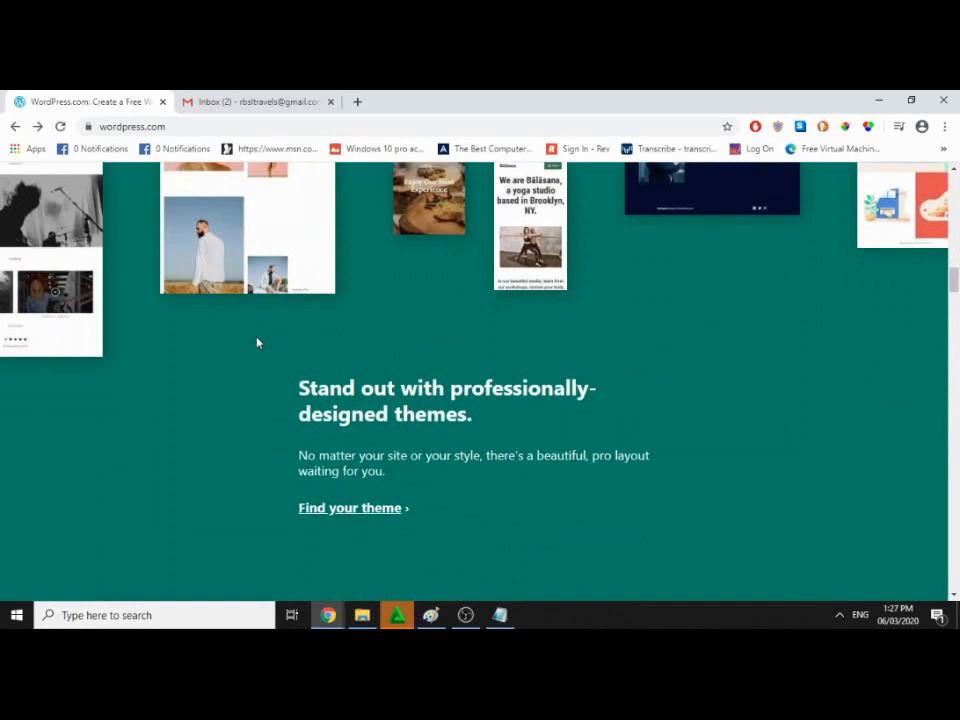
scroll(373, 349, "down", 15)
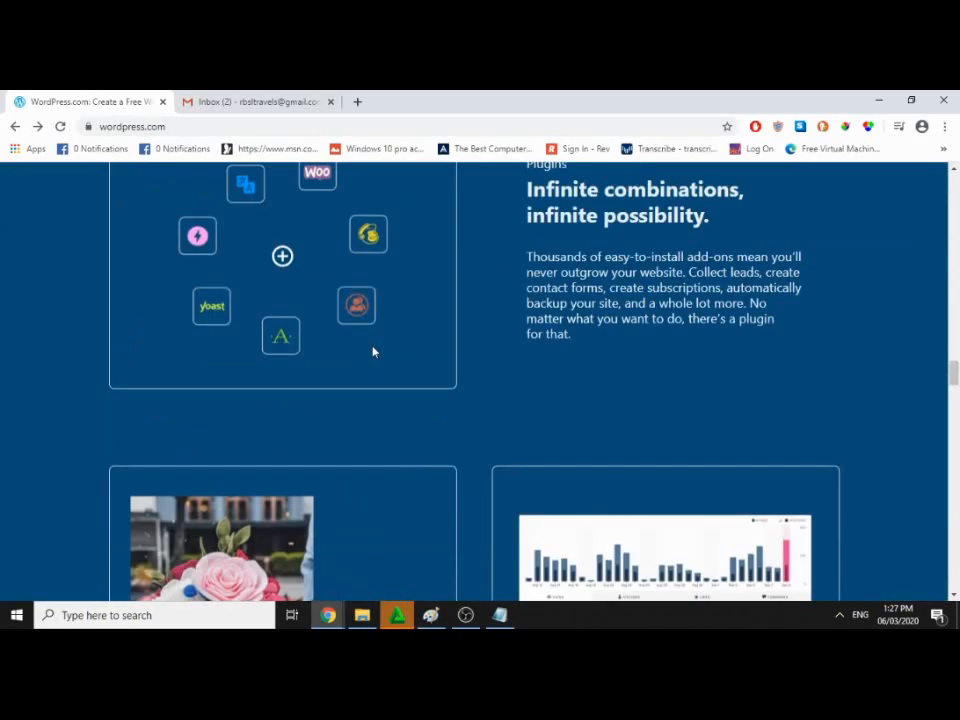
scroll(375, 355, "up", 20)
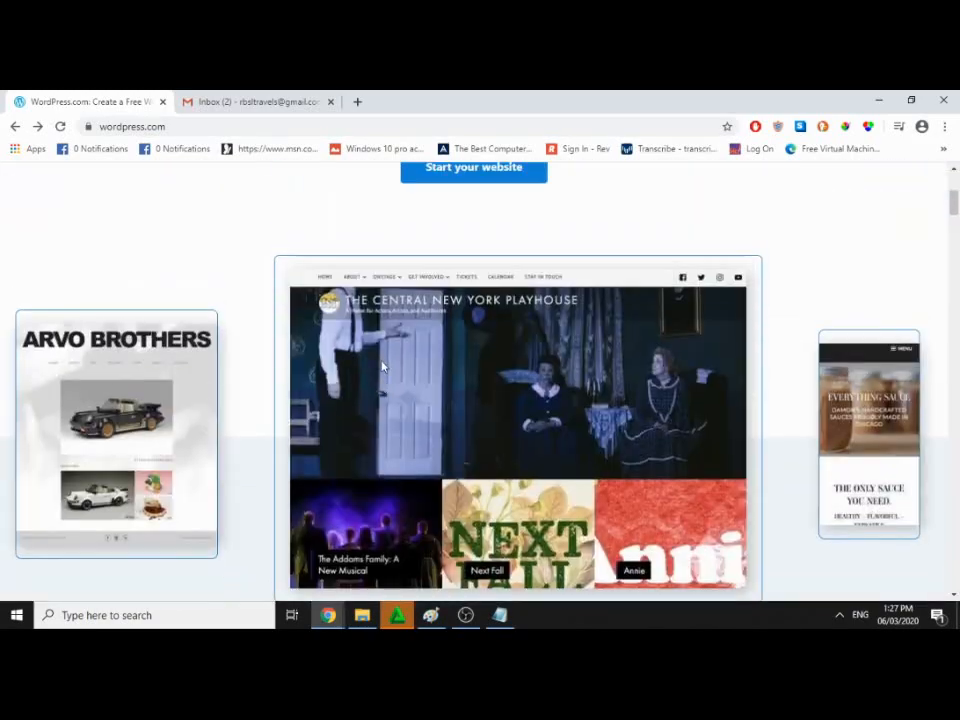
scroll(381, 367, "up", 3)
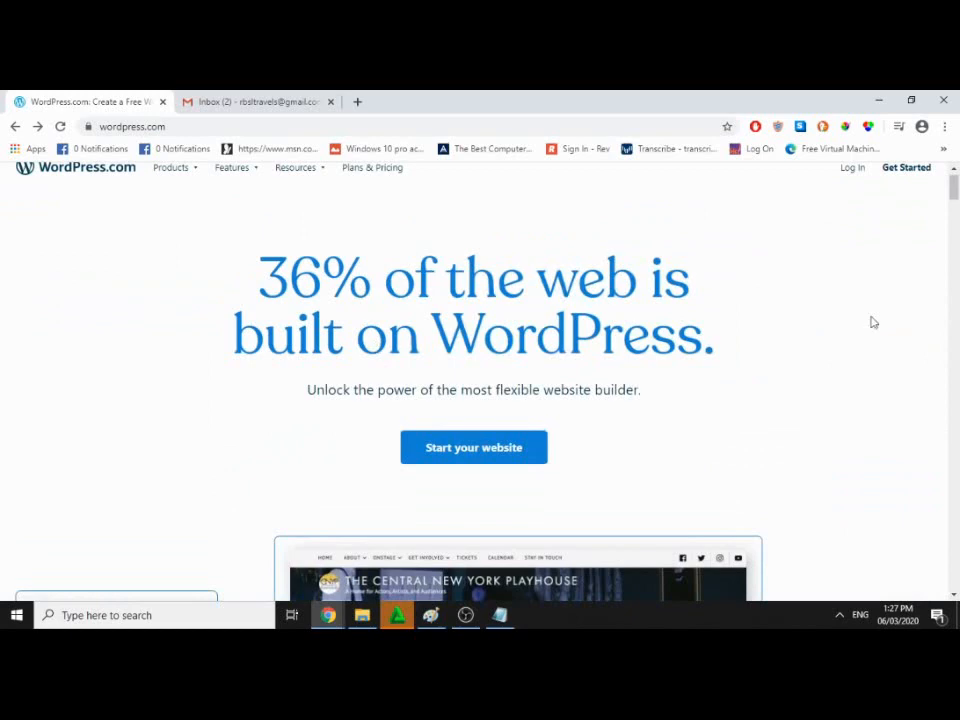
Step: Bring the Notepad checklist forward, highlight words like gmail, Wordpress.com and free, then minimize it
left_click_drag(959, 197, 547, 216)
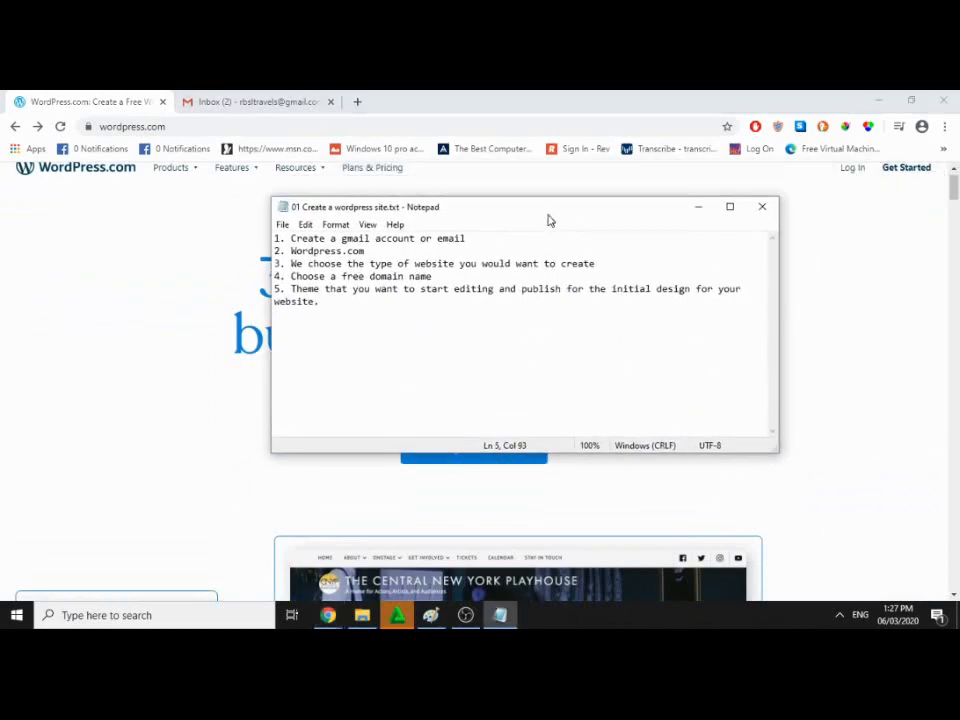
left_click_drag(291, 251, 365, 251)
left_click(360, 251)
double_click(356, 239)
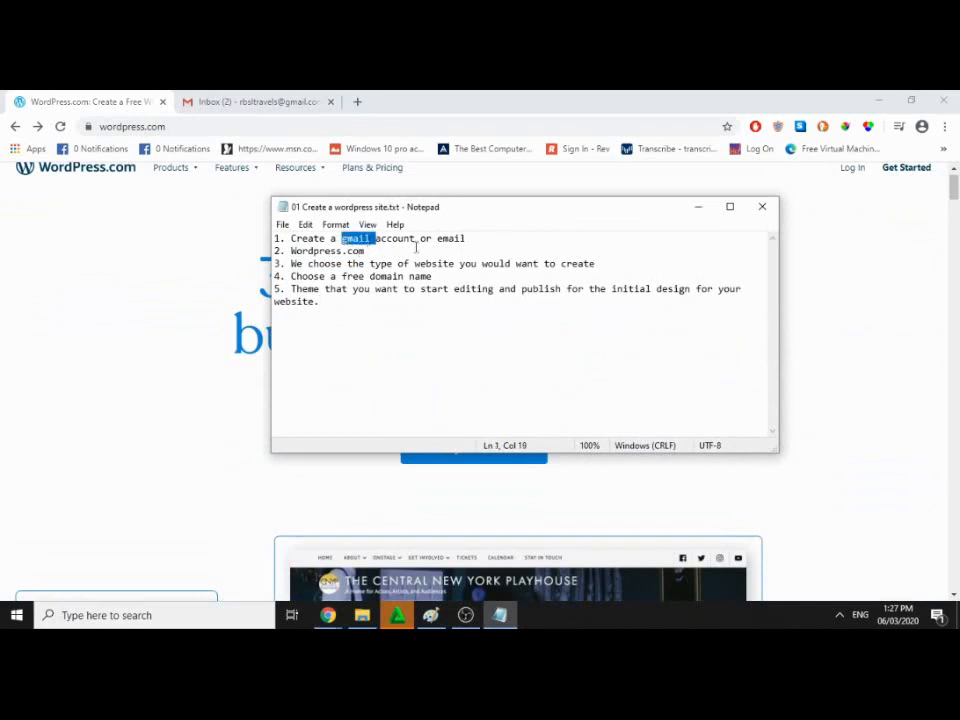
left_click_drag(291, 251, 370, 264)
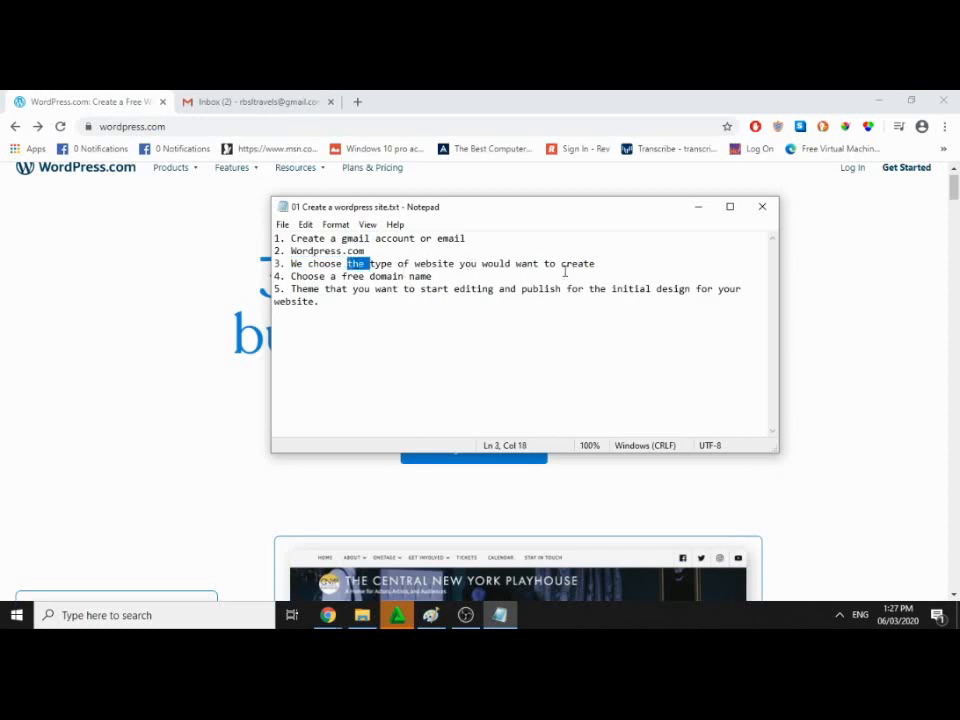
double_click(357, 277)
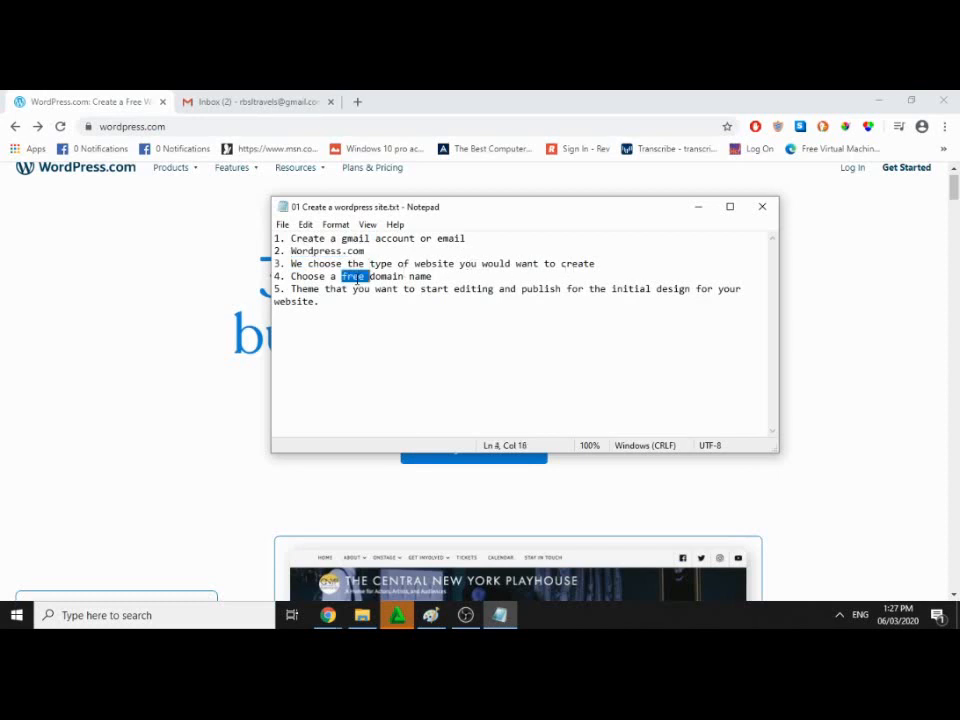
left_click(447, 277)
double_click(369, 297)
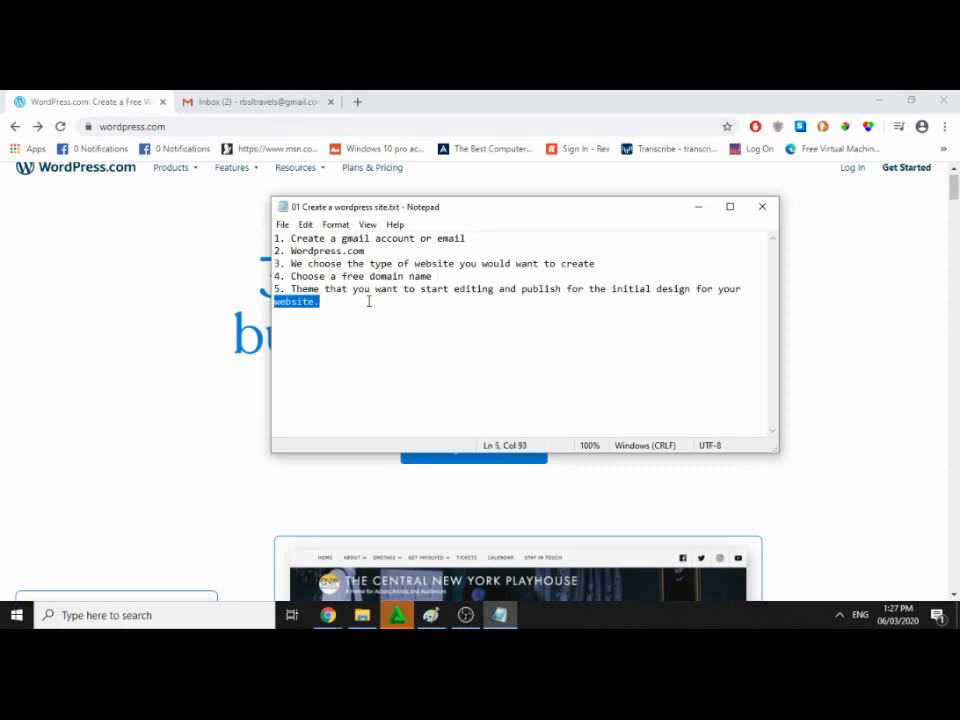
left_click(369, 302)
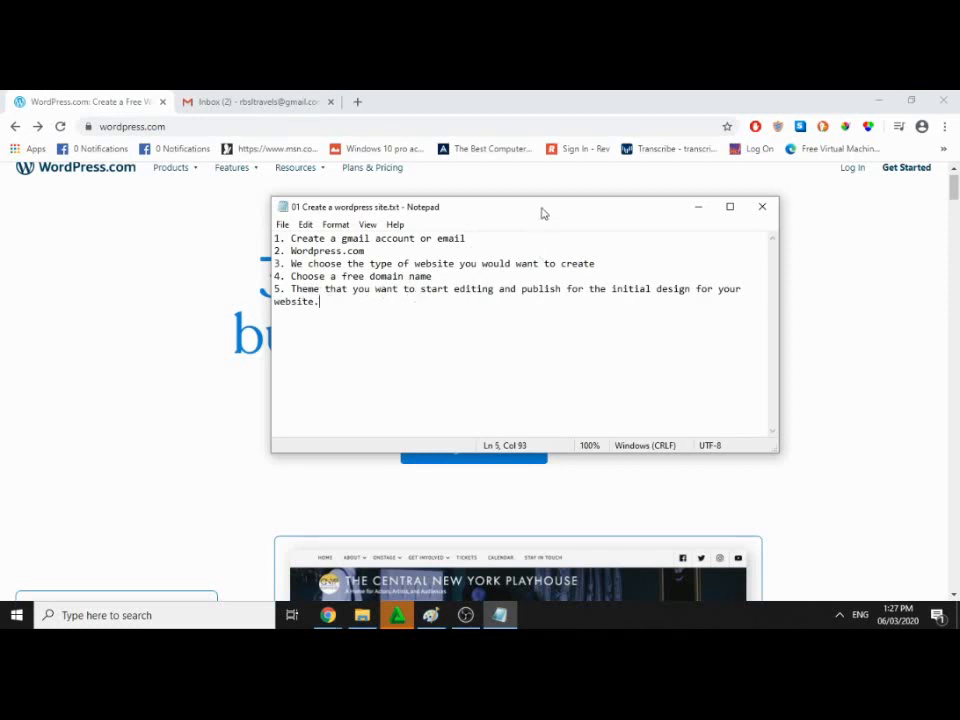
left_click(698, 207)
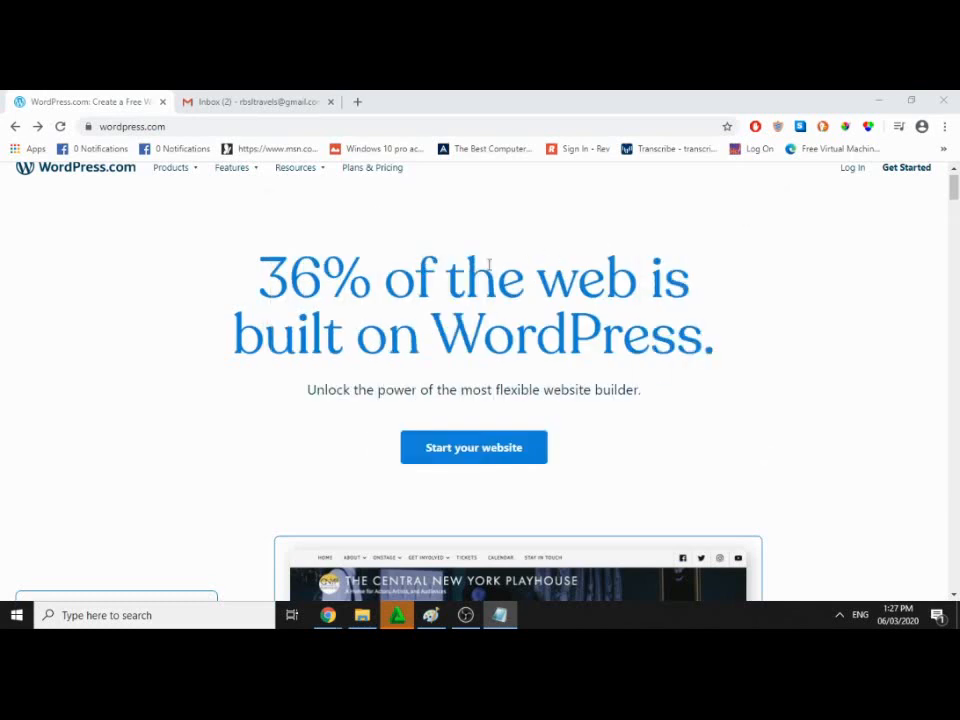
Step: Start a new website and bring up the Let's get started signup form
left_click(484, 457)
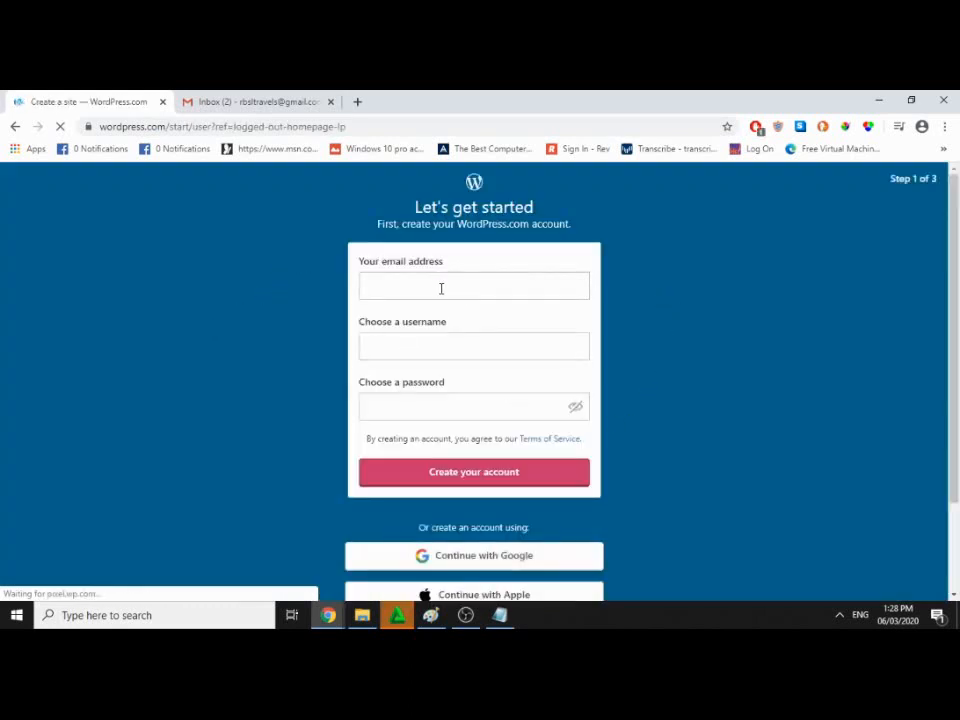
scroll(440, 288, "down", 1)
scroll(440, 288, "up", 1)
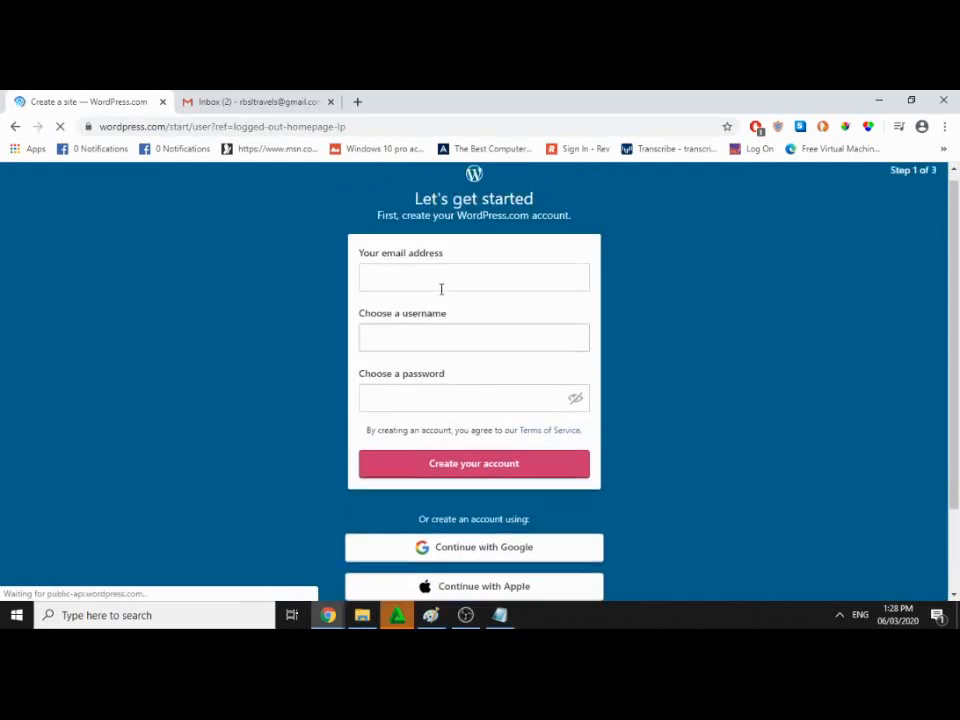
left_click(424, 291)
left_click(649, 289)
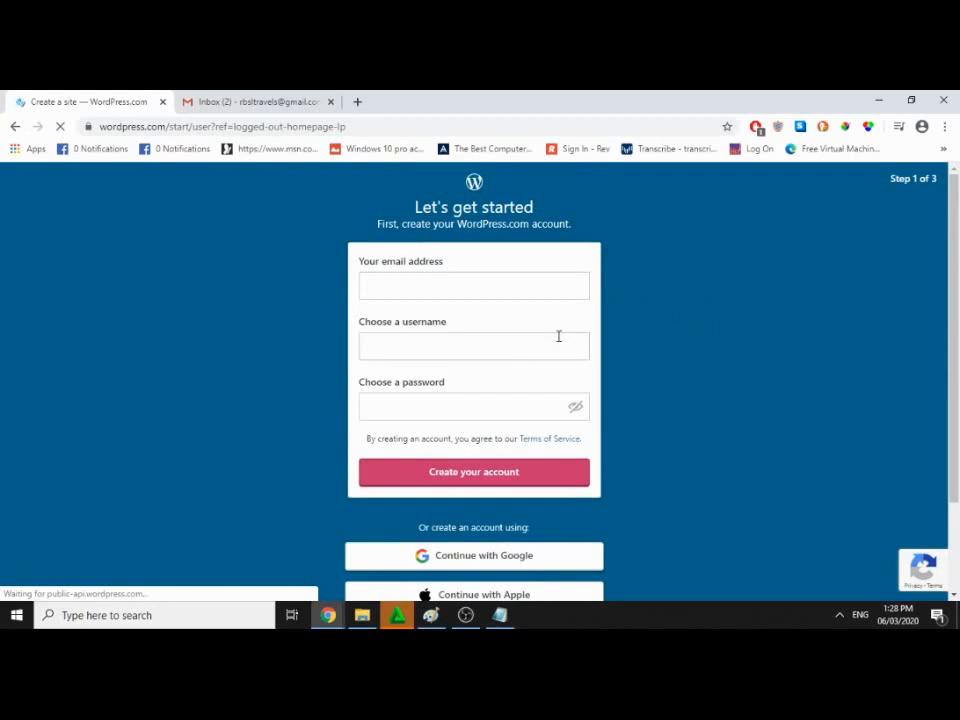
scroll(503, 420, "down", 1)
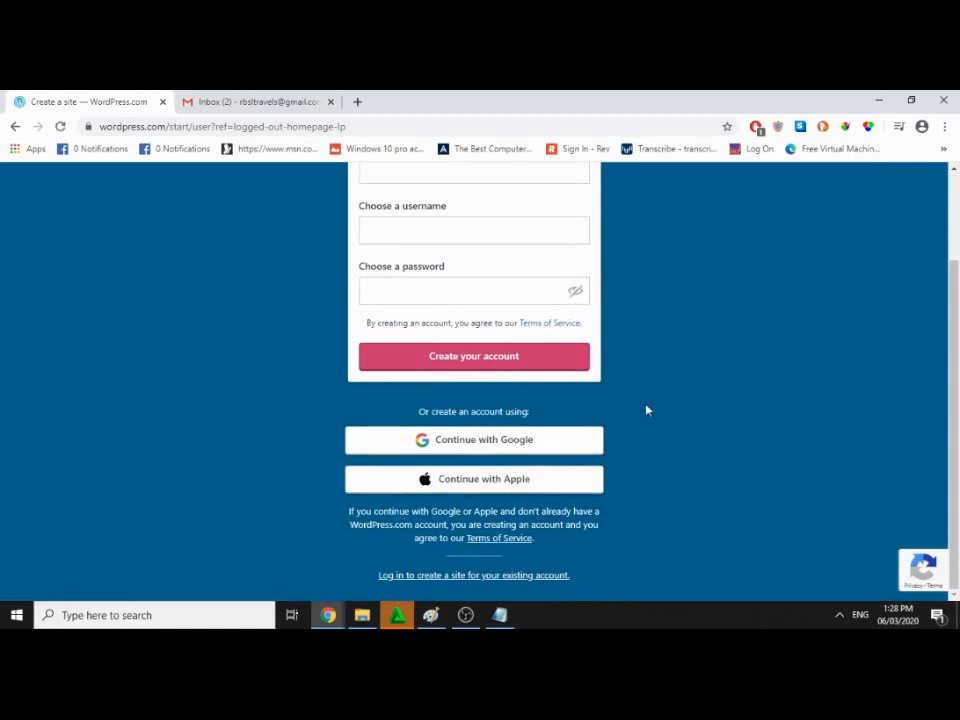
scroll(646, 410, "up", 2)
Step: Enter the account e-mail, username and password, then create the account
left_click(444, 285)
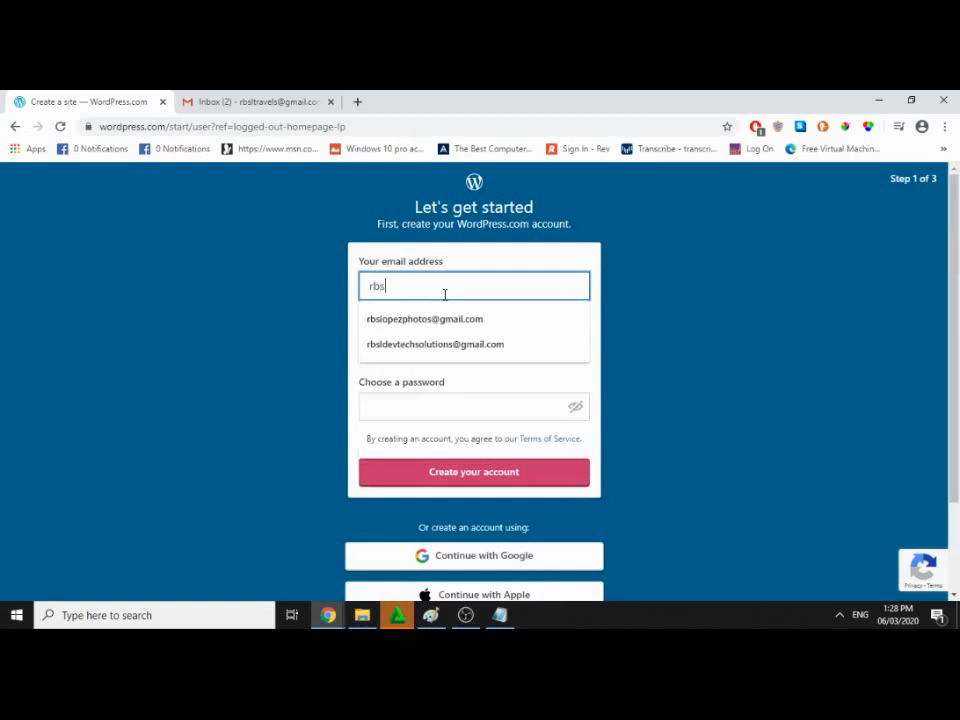
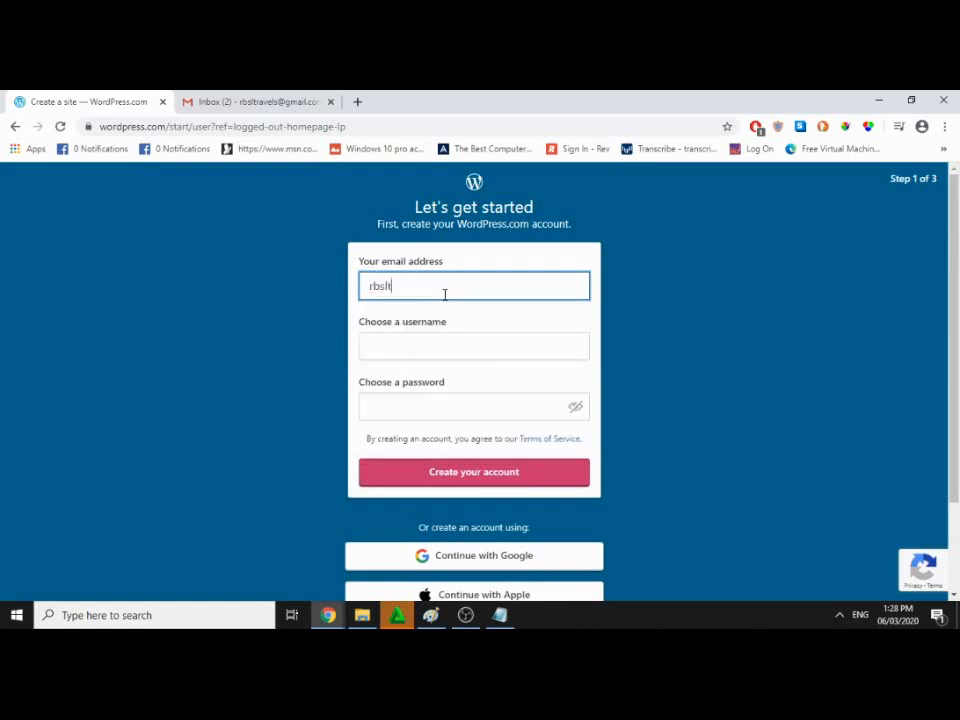
key("Tab")
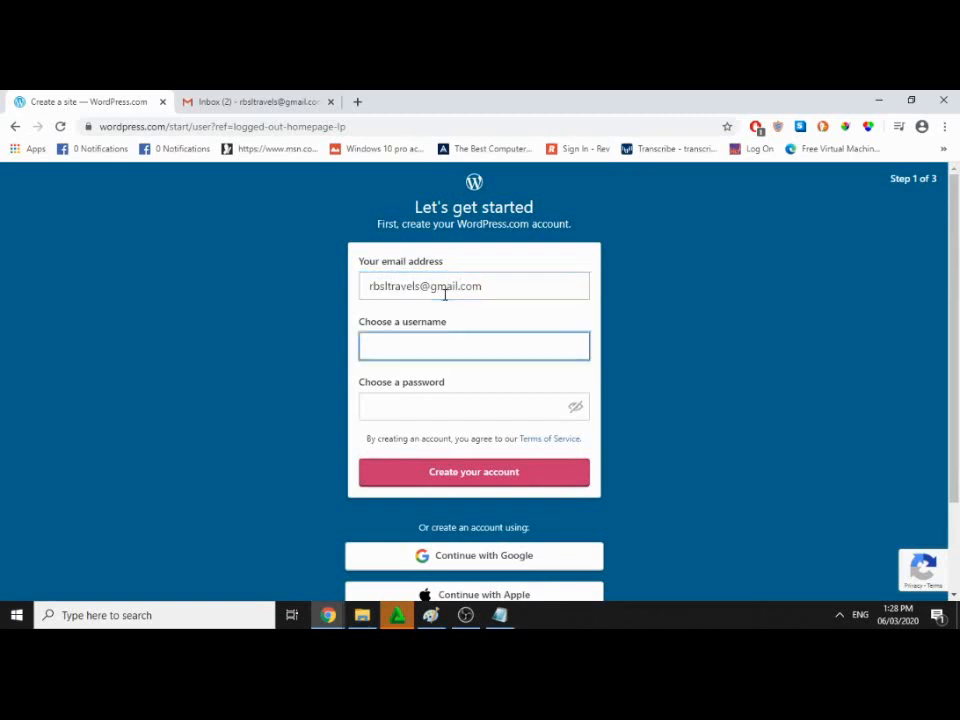
type("rbsl")
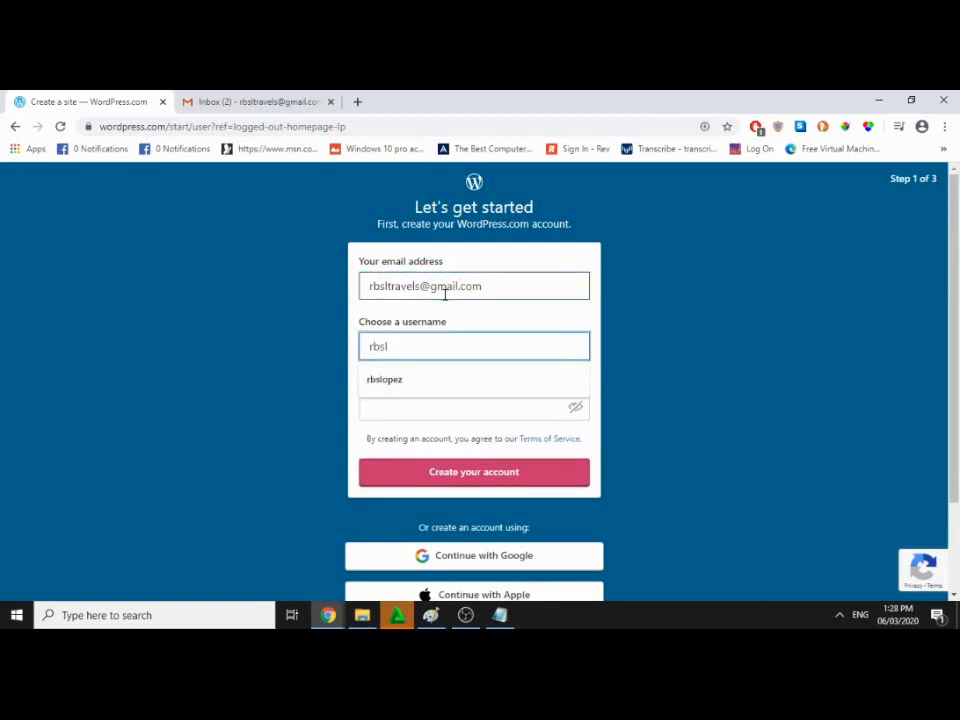
type("travels")
key("Tab")
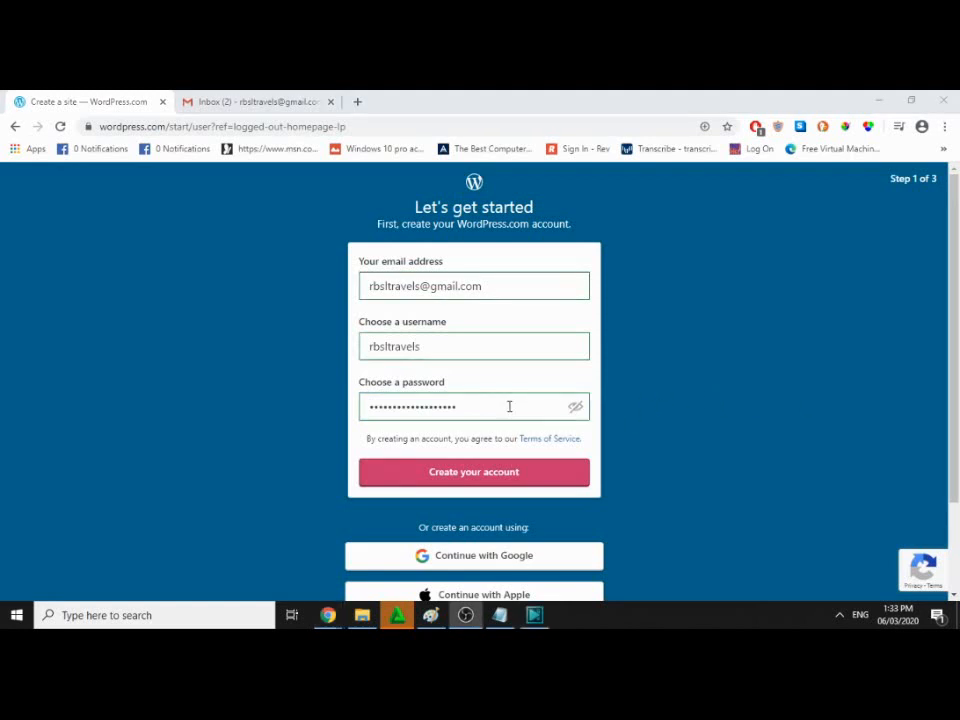
left_click(528, 485)
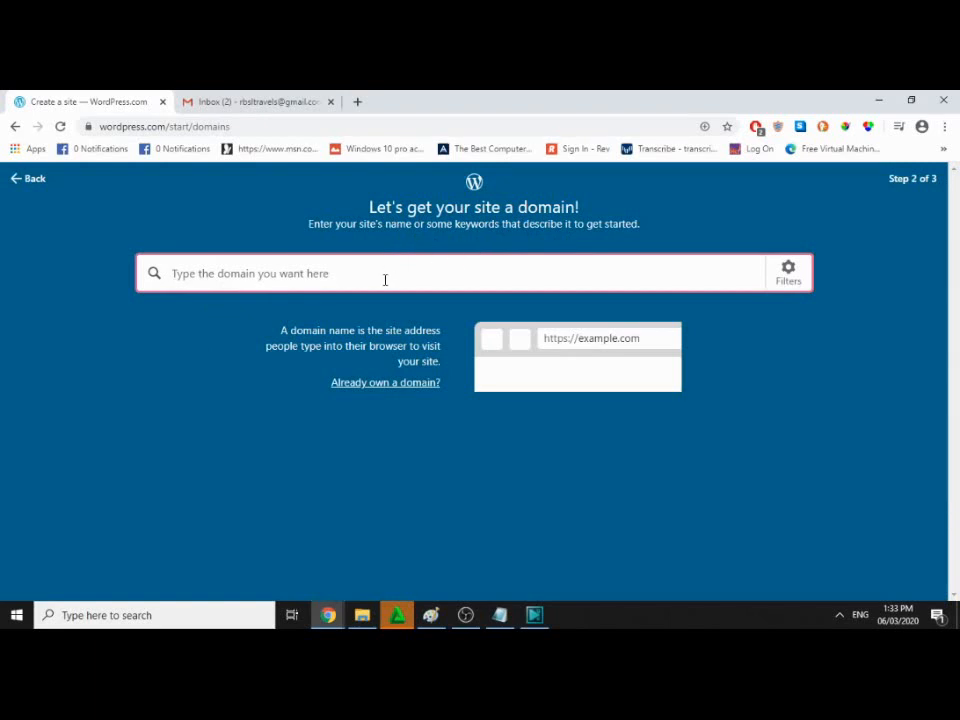
Step: Search for the domain 'rbsltravels' and look over the suggested addresses
type("rbsl")
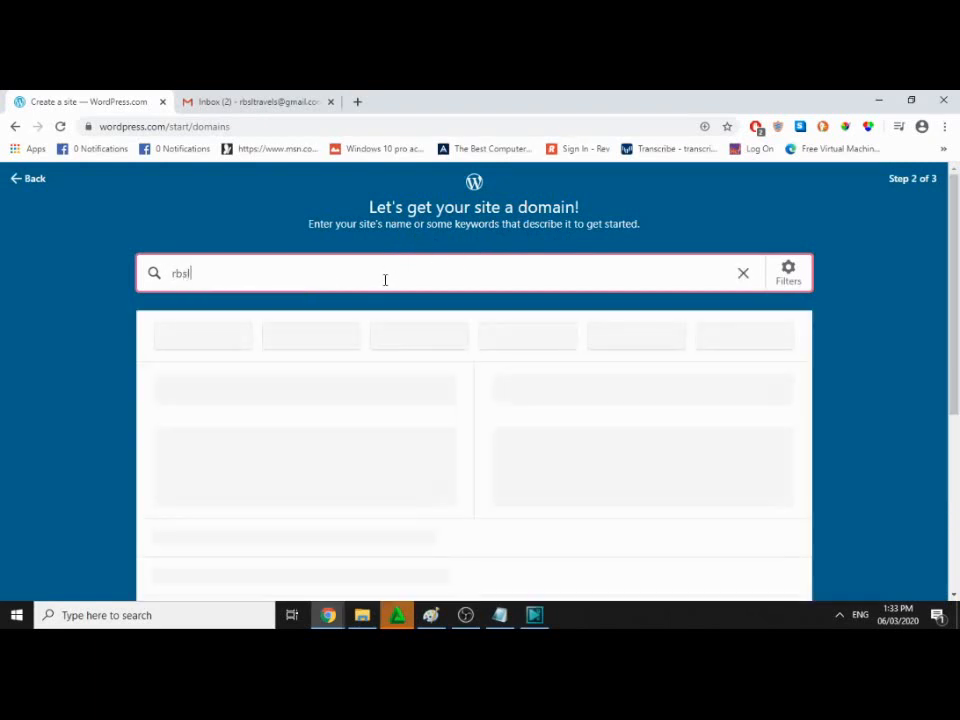
type("travels")
scroll(56, 329, "down", 2)
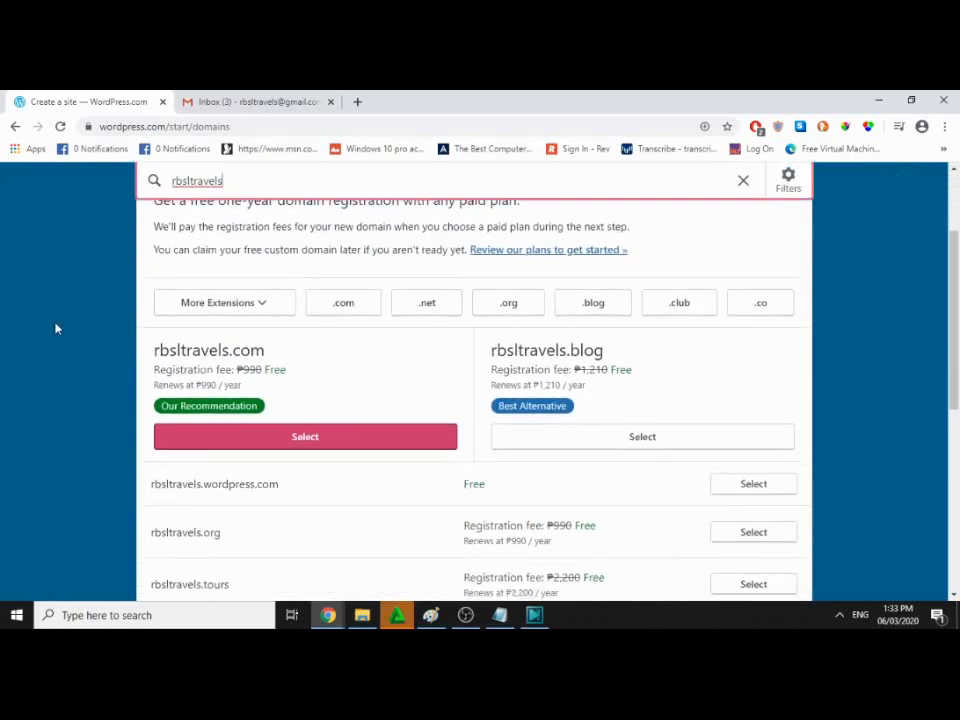
scroll(56, 329, "up", 2)
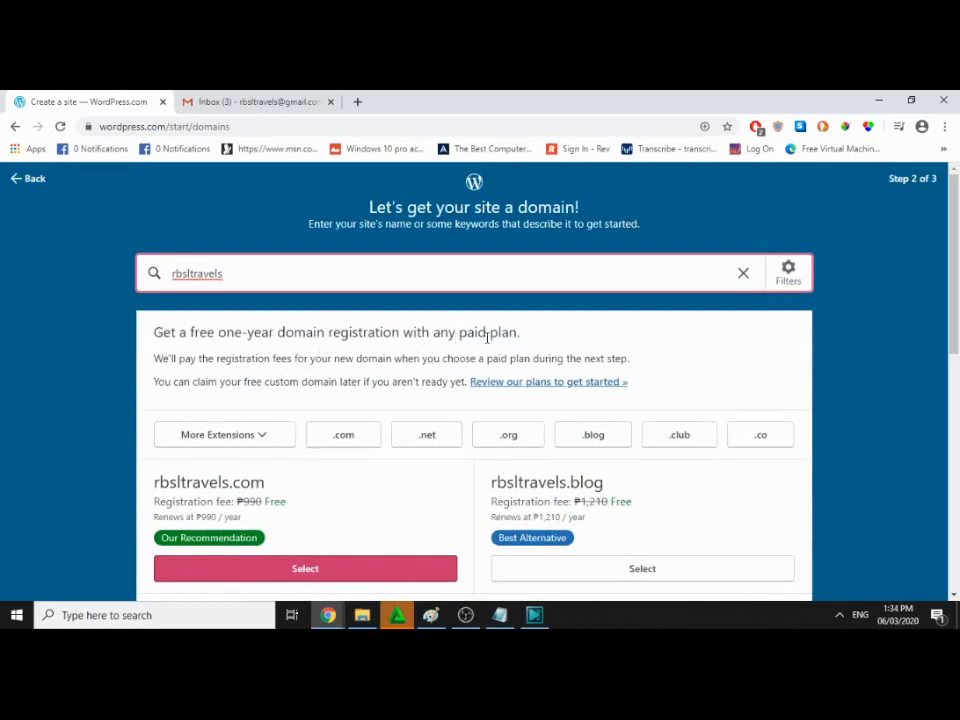
Step: Browse the domain results and select the free rbsltravels.wordpress.com address
scroll(328, 336, "down", 1)
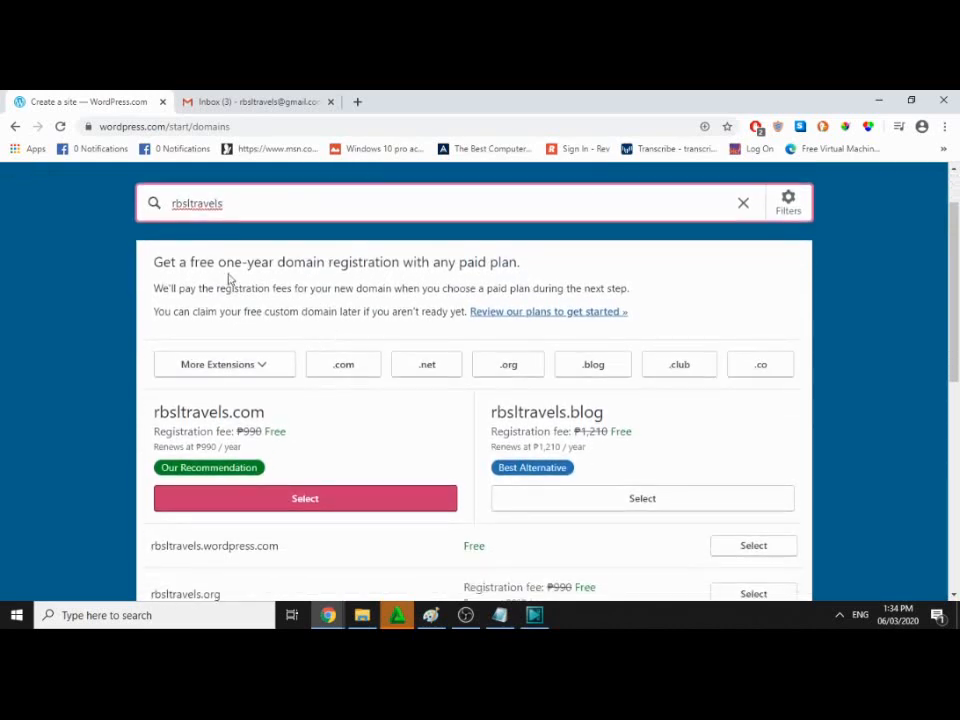
left_click_drag(276, 262, 327, 263)
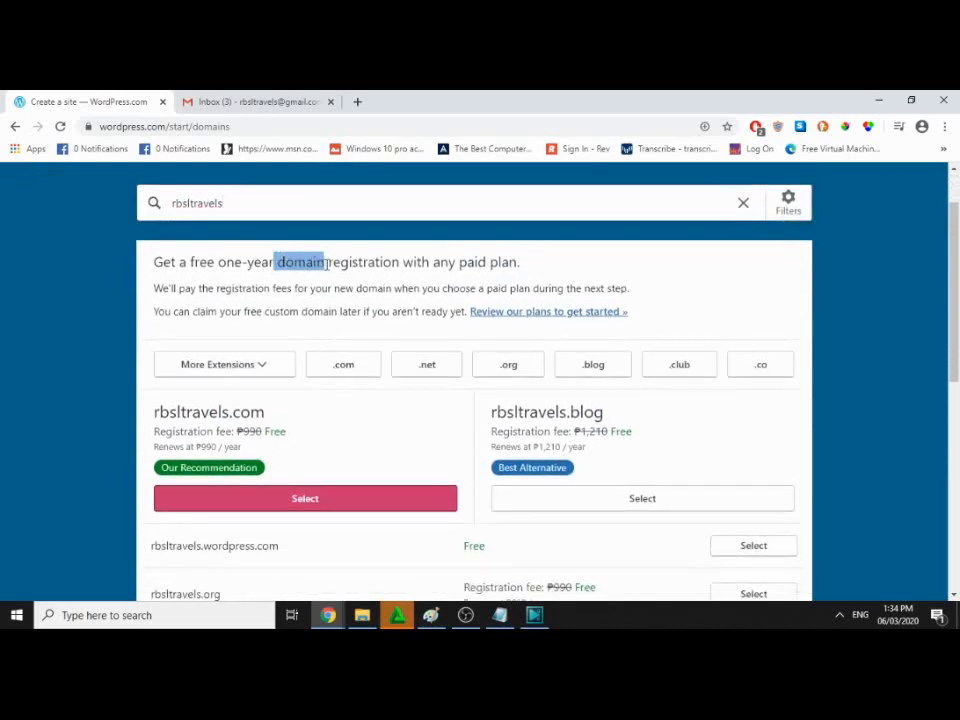
double_click(345, 262)
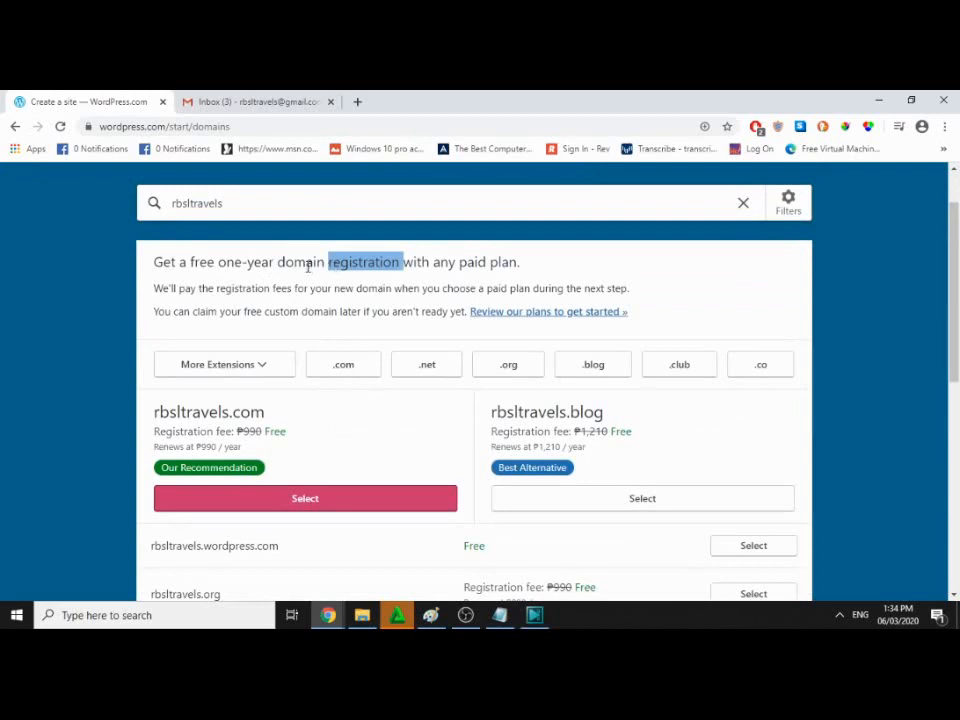
double_click(308, 263)
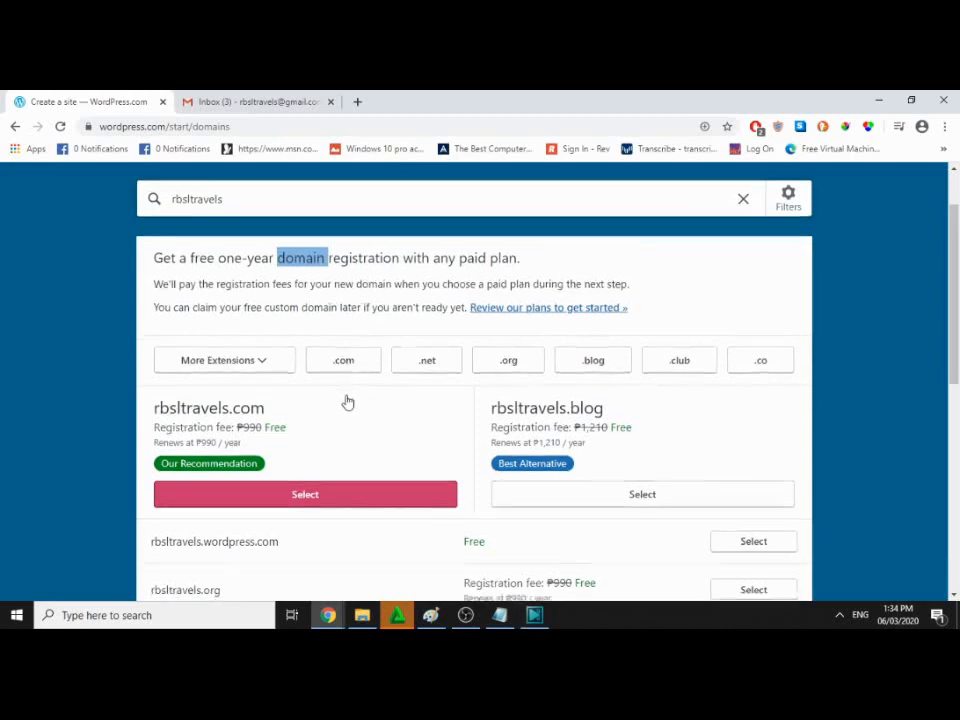
scroll(350, 385, "down", 1)
scroll(365, 372, "up", 1)
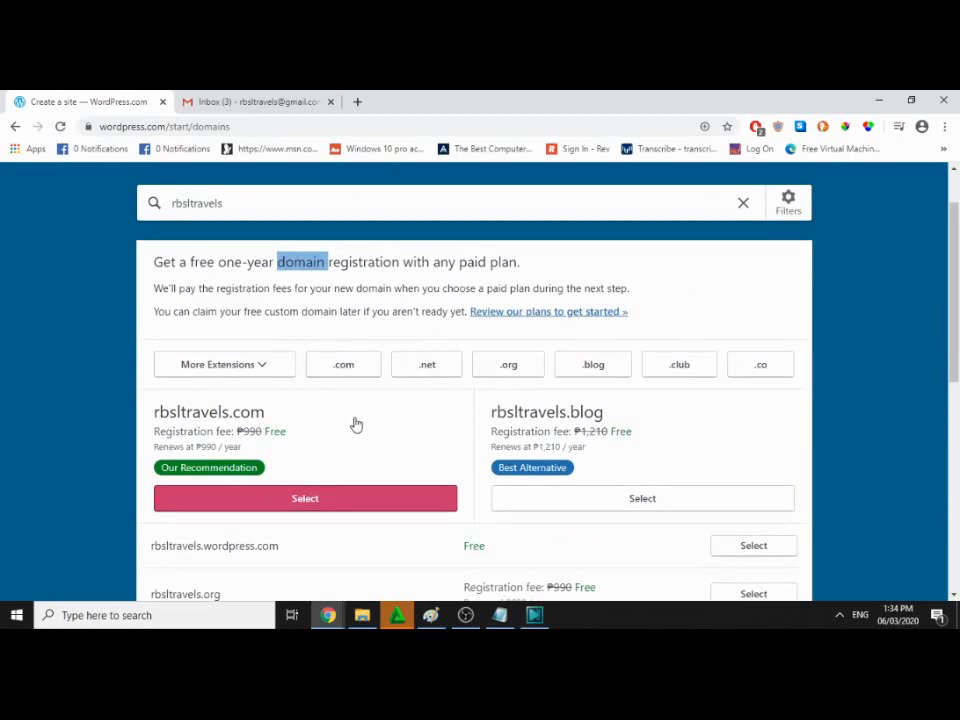
scroll(352, 422, "down", 1)
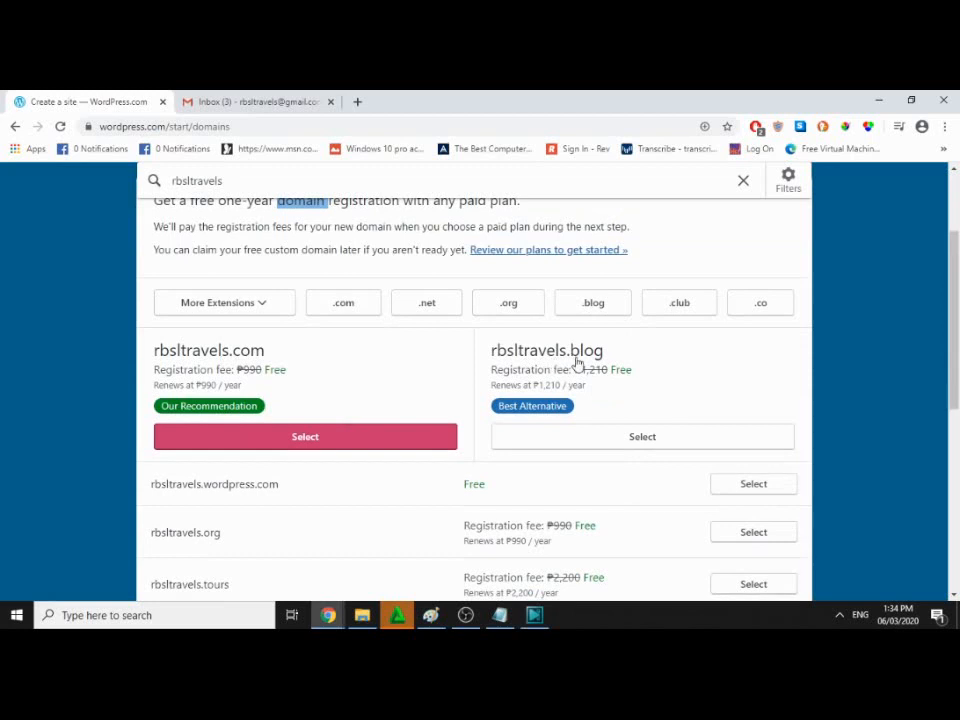
scroll(350, 396, "down", 2)
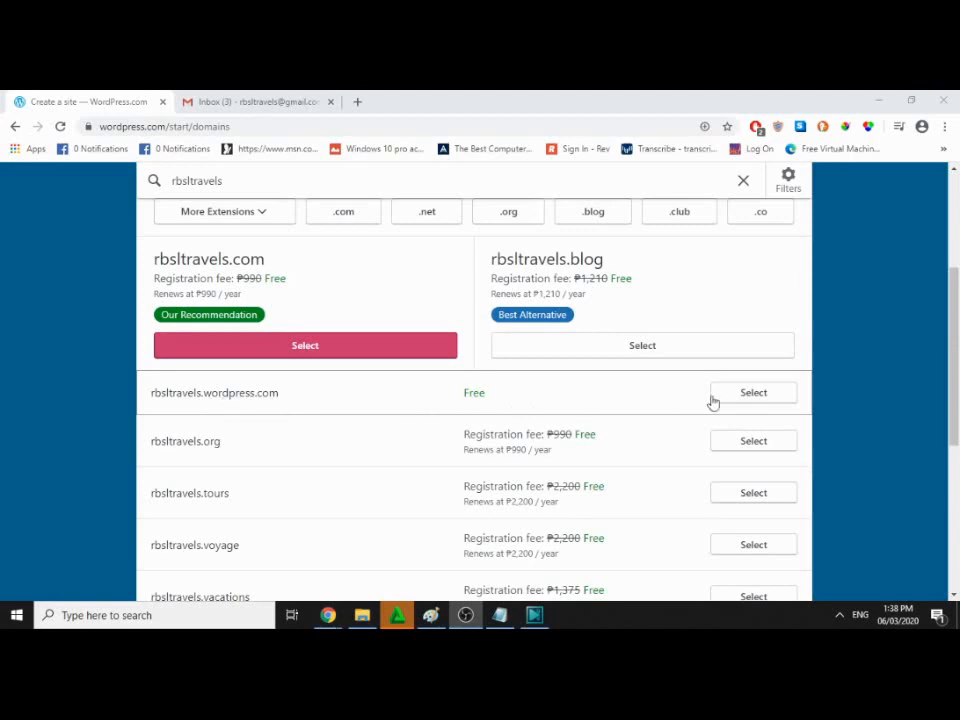
left_click(763, 398)
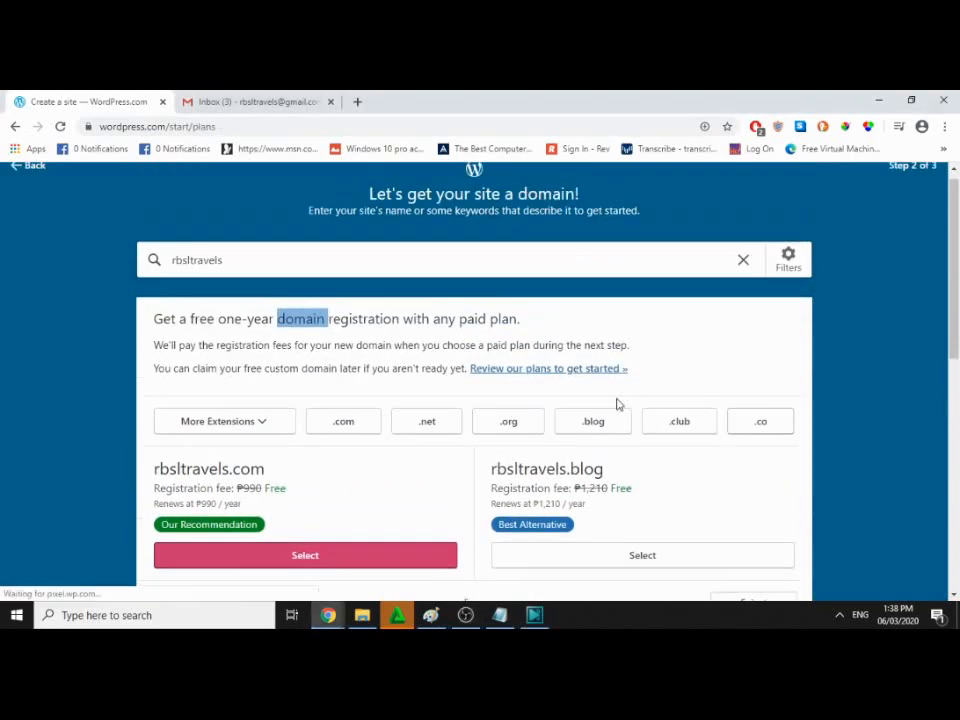
Step: Compare the Personal, Premium, Business and eCommerce plans, then start with a free site
scroll(378, 366, "down", 2)
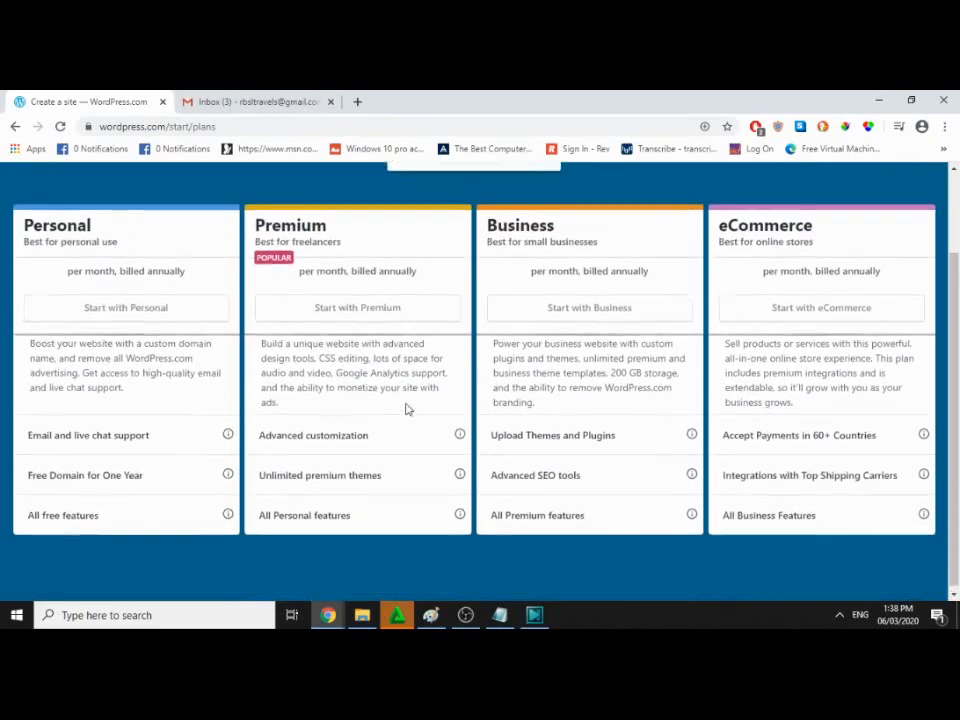
scroll(407, 407, "up", 2)
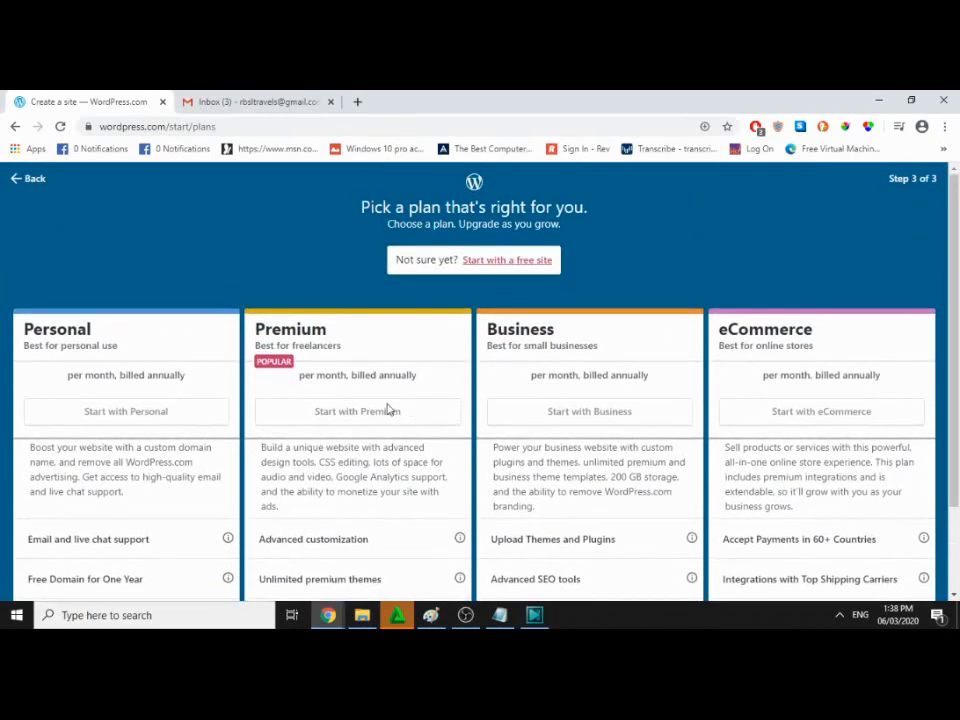
scroll(150, 398, "down", 2)
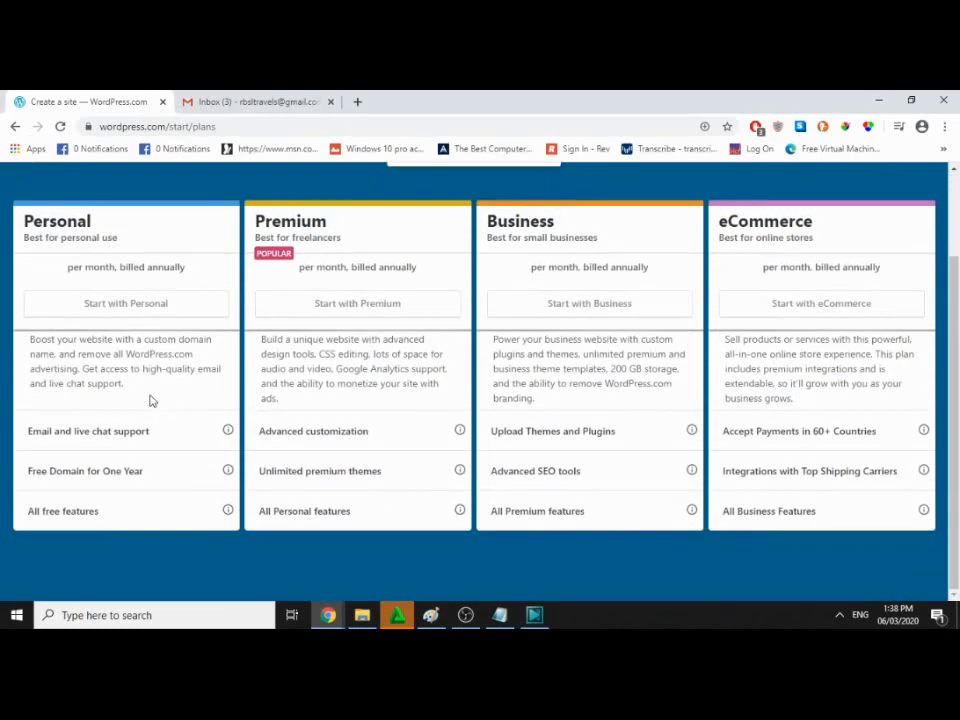
double_click(60, 221)
double_click(292, 221)
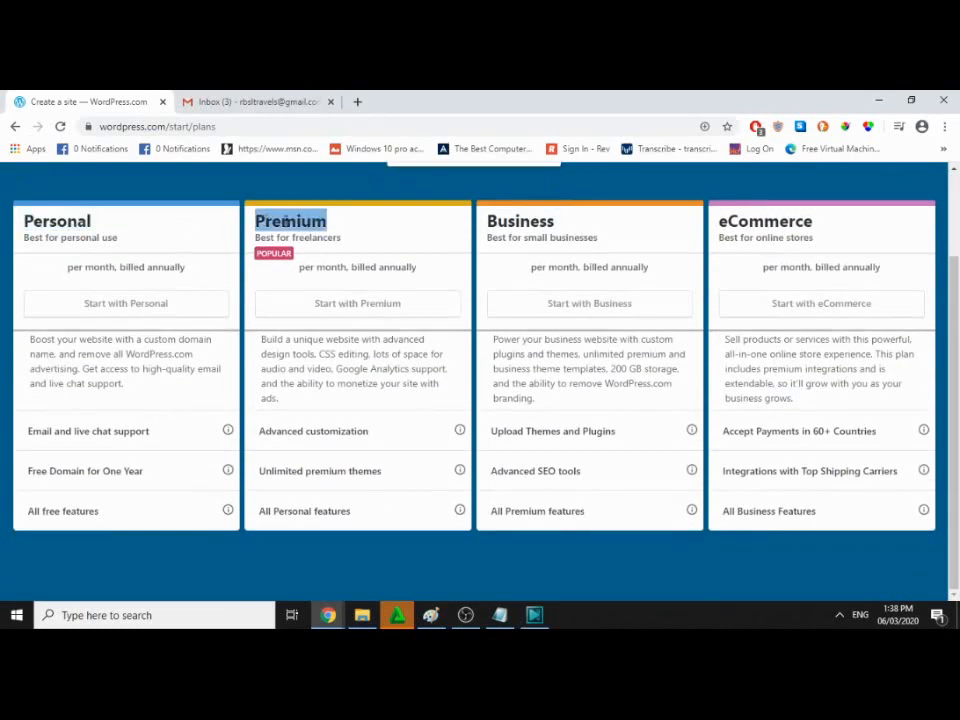
double_click(540, 221)
double_click(766, 224)
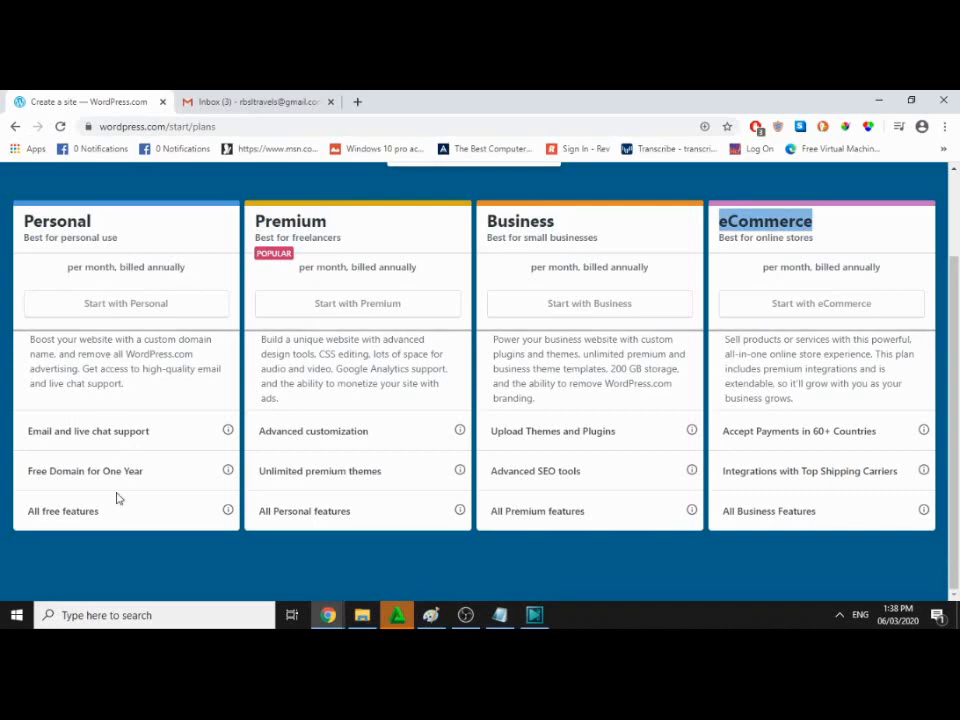
scroll(536, 457, "up", 1)
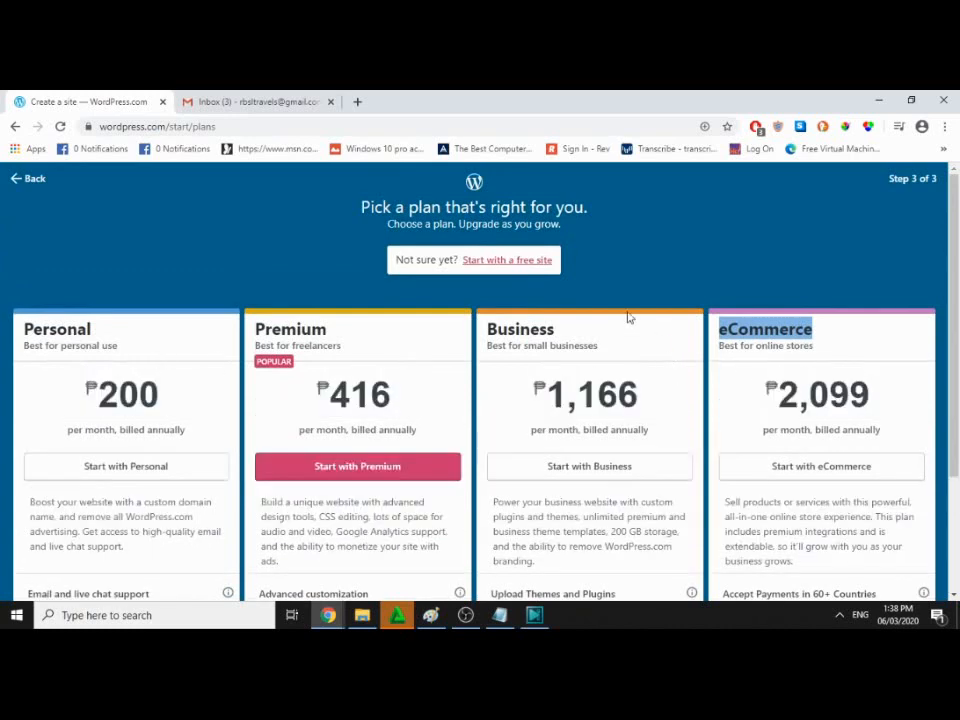
left_click(538, 262)
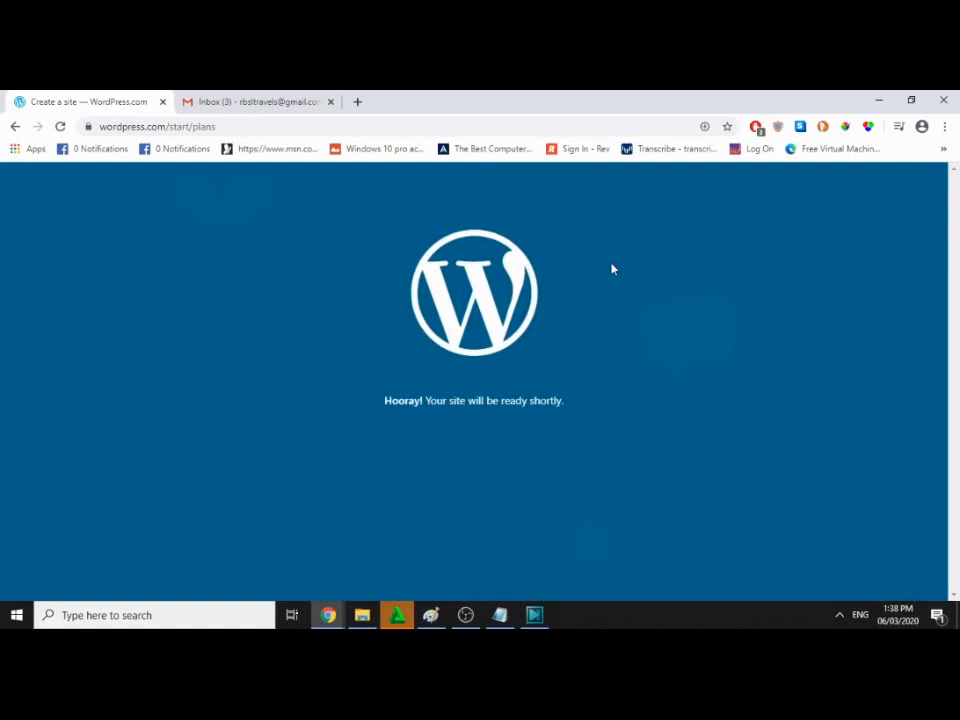
Step: In Gmail, open the 'Activate rbsltravels' email from WordPress.com and read through it
left_click(262, 101)
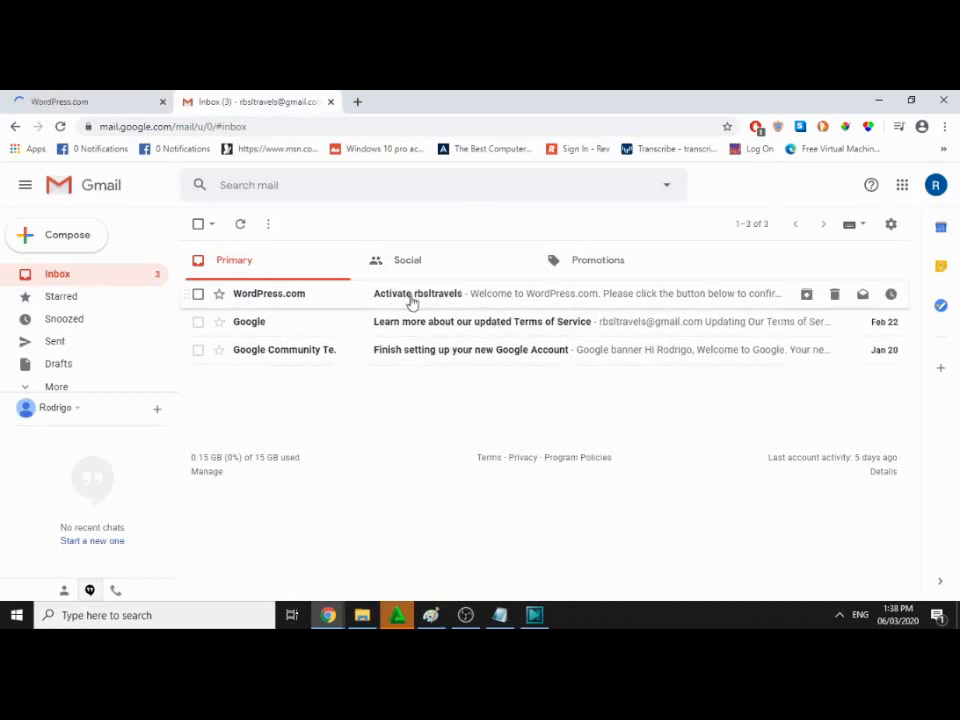
left_click(413, 302)
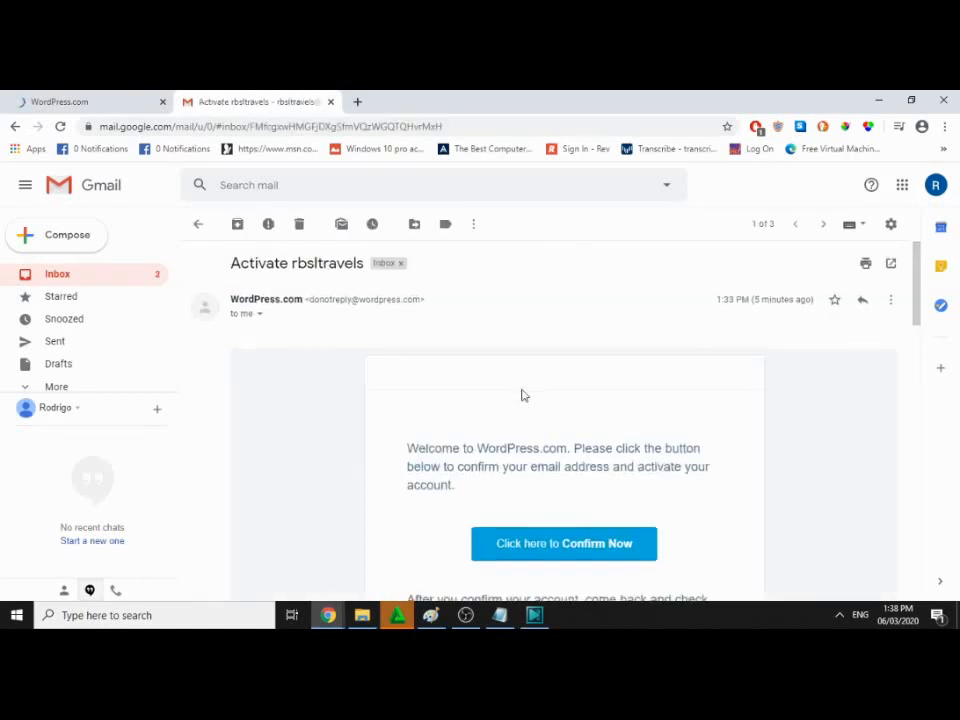
scroll(548, 400, "down", 2)
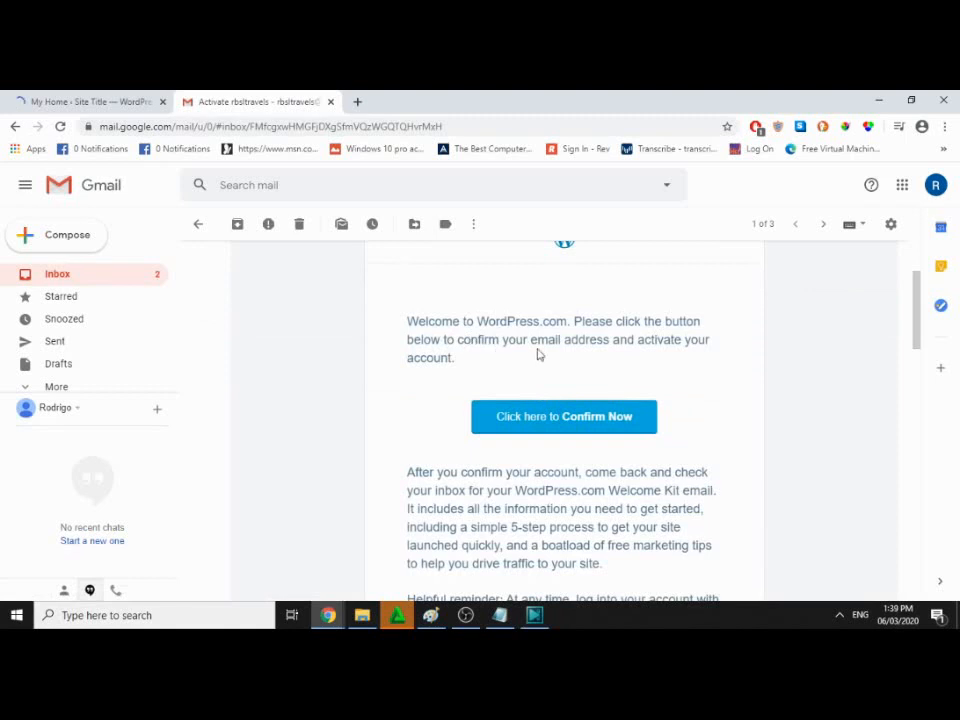
scroll(595, 358, "down", 1)
scroll(585, 357, "down", 2)
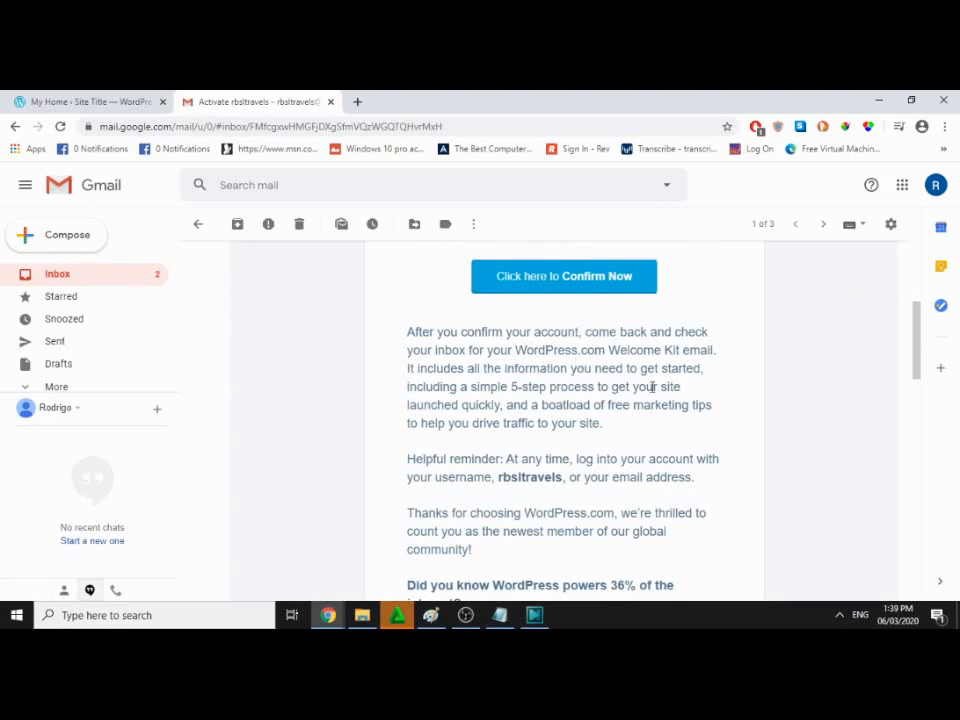
scroll(515, 401, "down", 1)
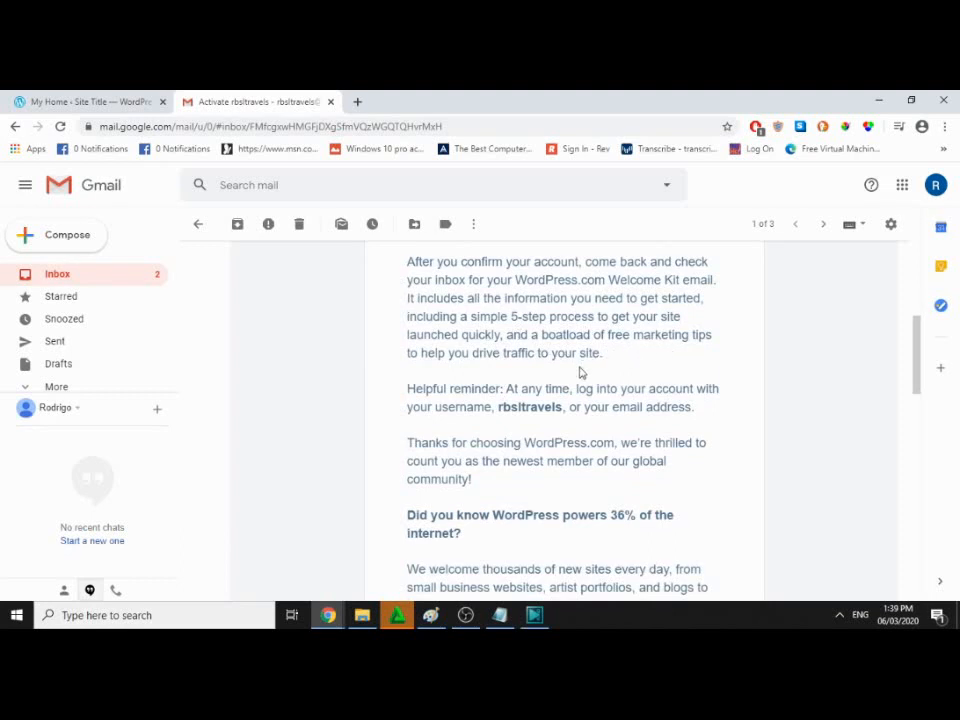
scroll(580, 372, "up", 3)
Step: Confirm the account via the email link, check the new site's setup list, and return to the Gmail inbox
left_click(574, 427)
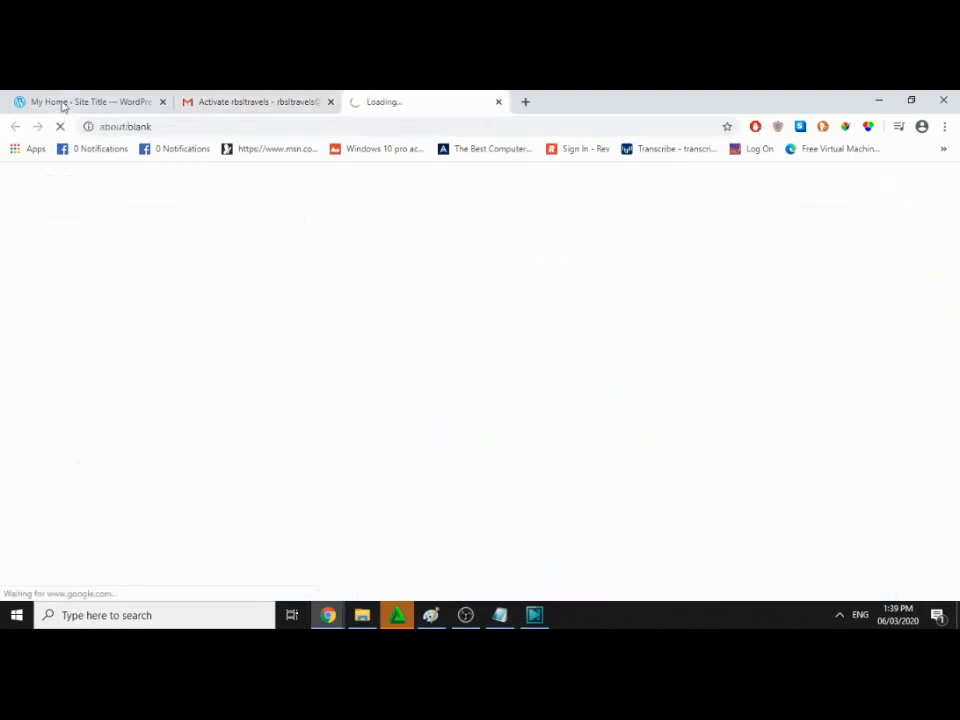
left_click(63, 103)
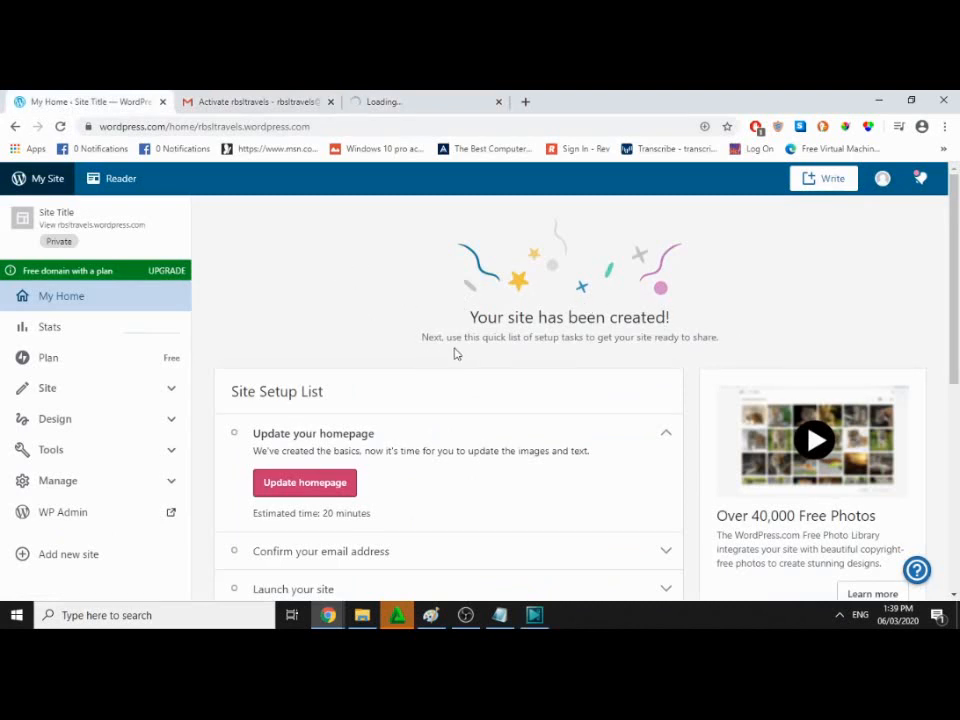
scroll(455, 352, "down", 4)
scroll(455, 355, "up", 2)
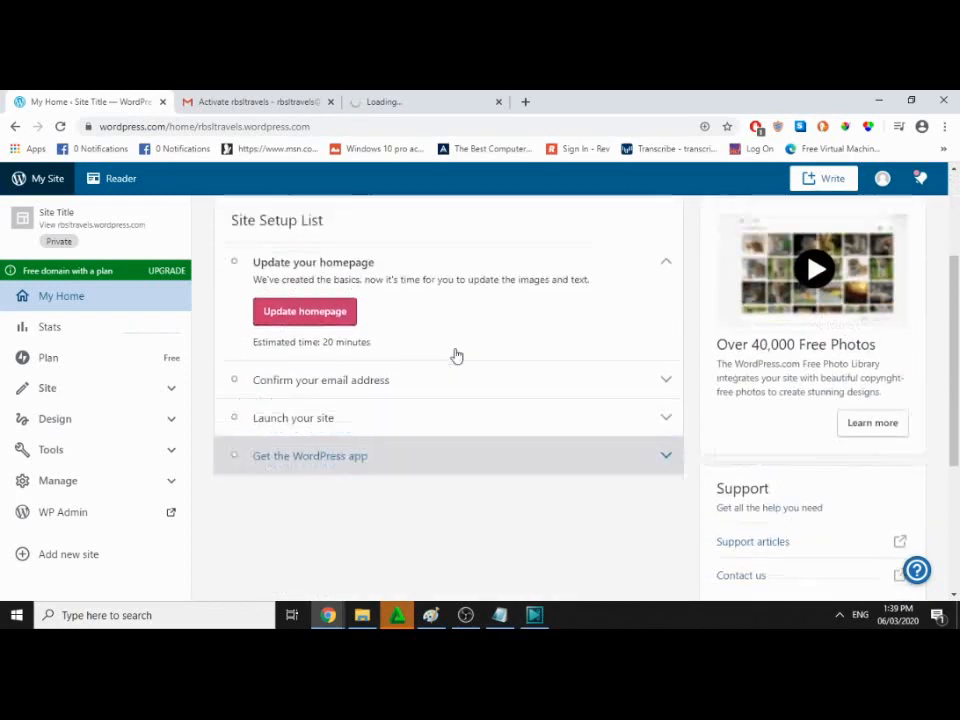
left_click(373, 414)
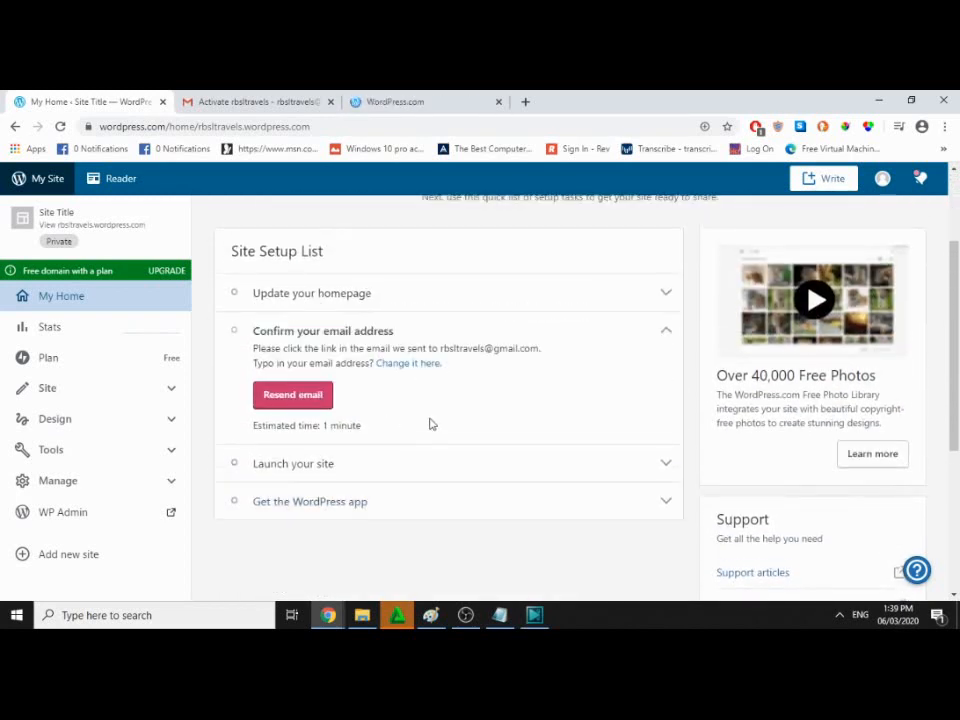
left_click(420, 100)
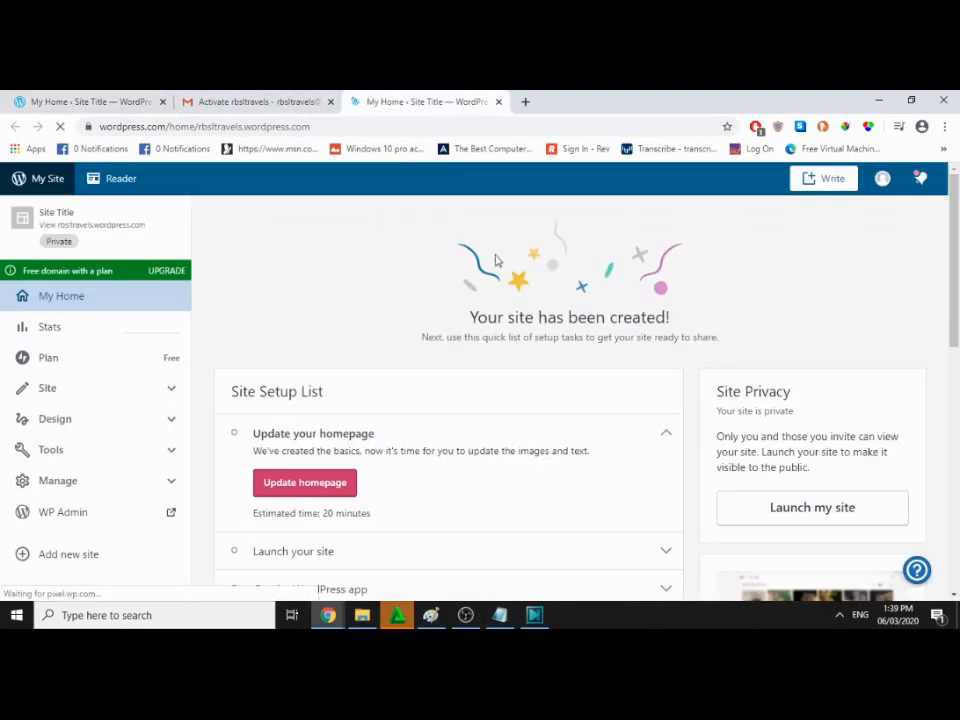
left_click(255, 101)
left_click(66, 274)
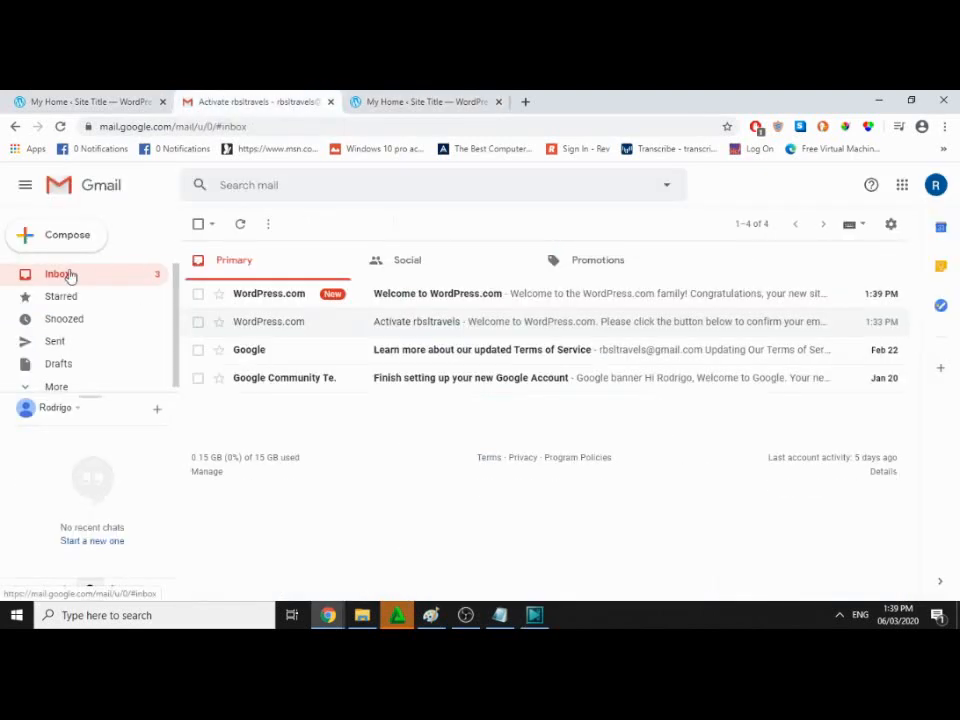
Step: Open the Welcome to WordPress.com email, read it, and follow its 'Log in to WordPress.com' link
left_click(414, 300)
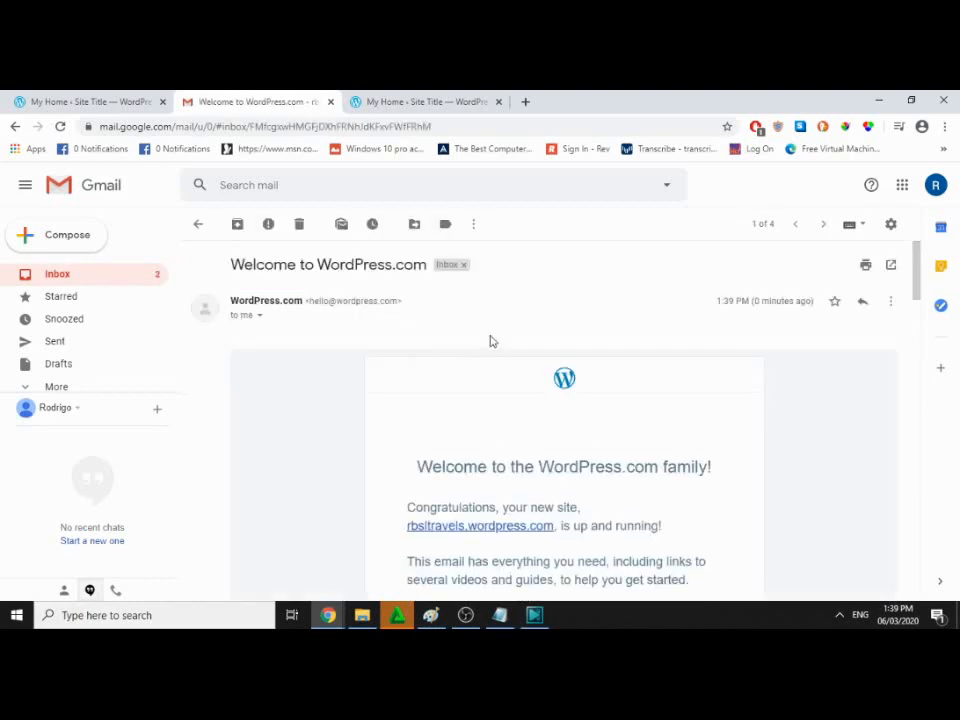
scroll(490, 340, "down", 2)
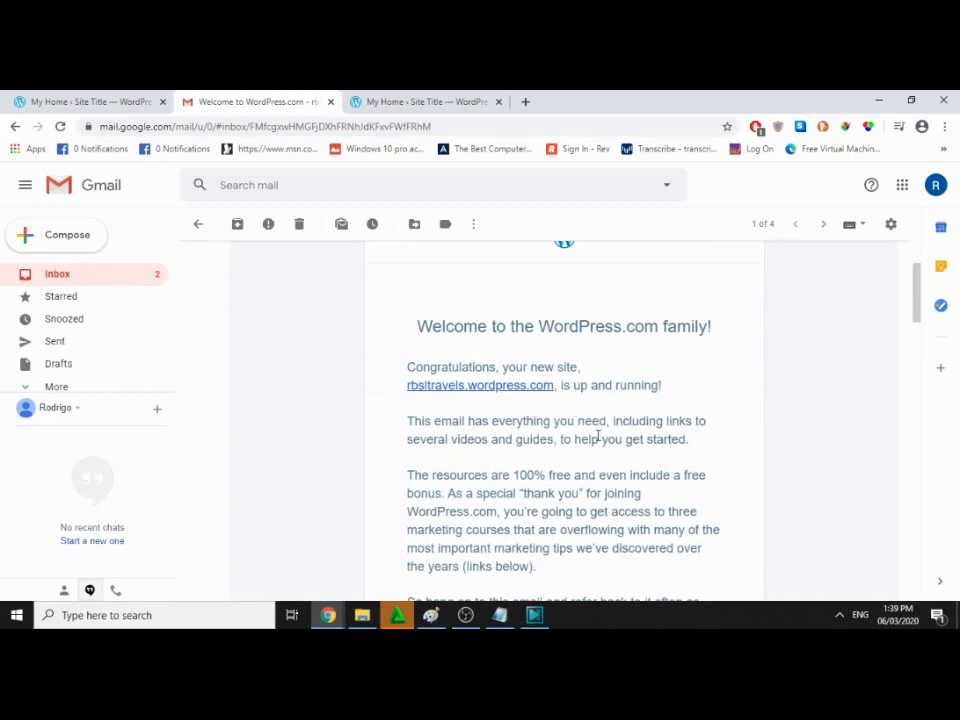
scroll(598, 437, "down", 1)
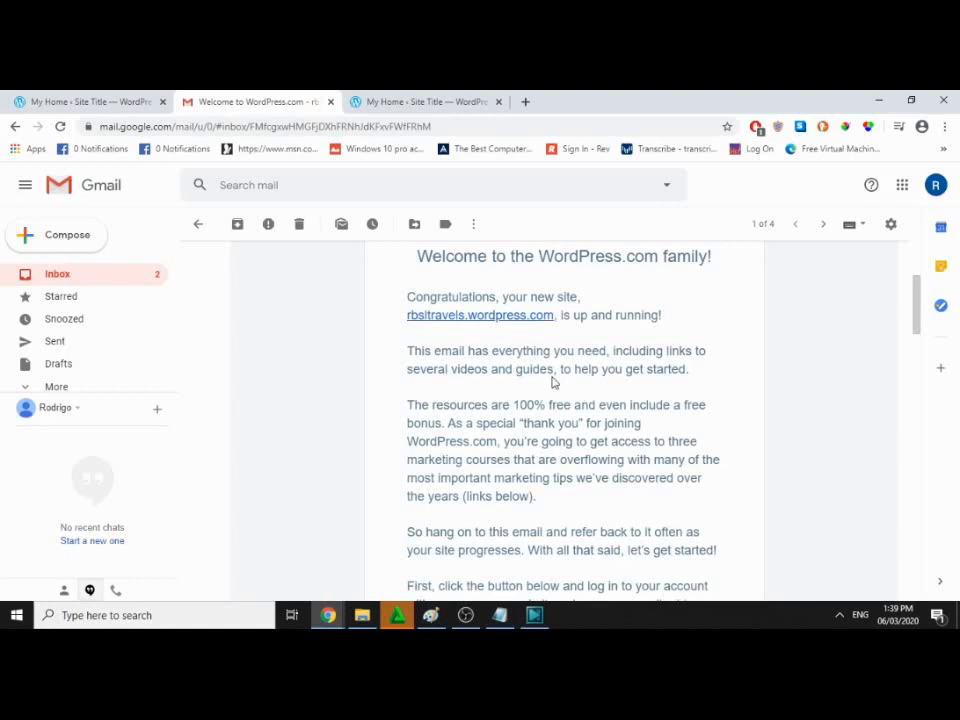
scroll(553, 382, "down", 1)
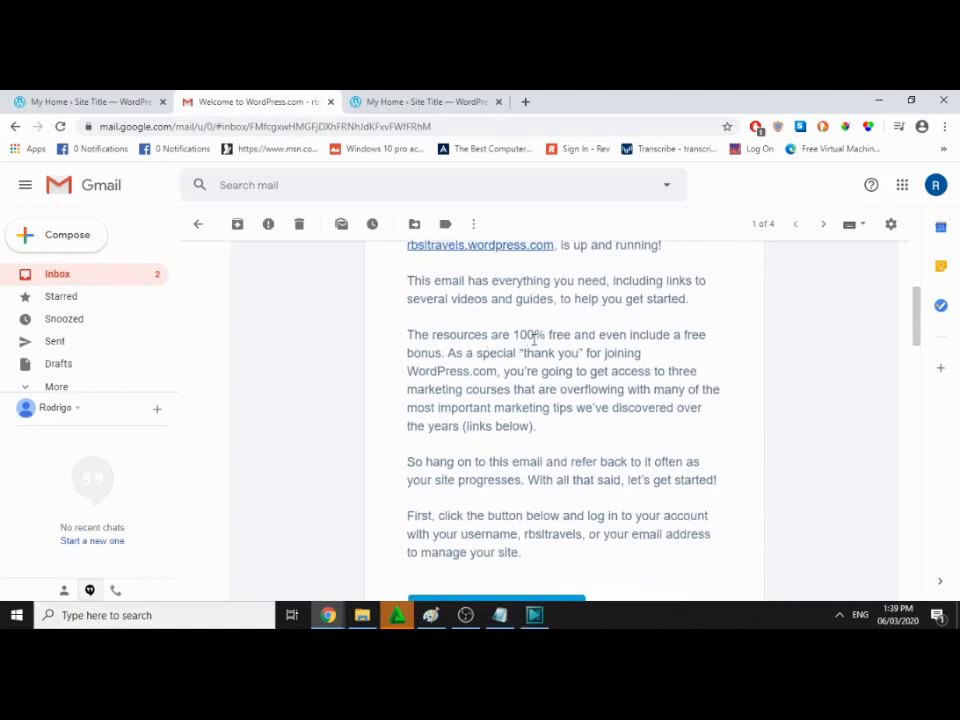
scroll(490, 345, "down", 1)
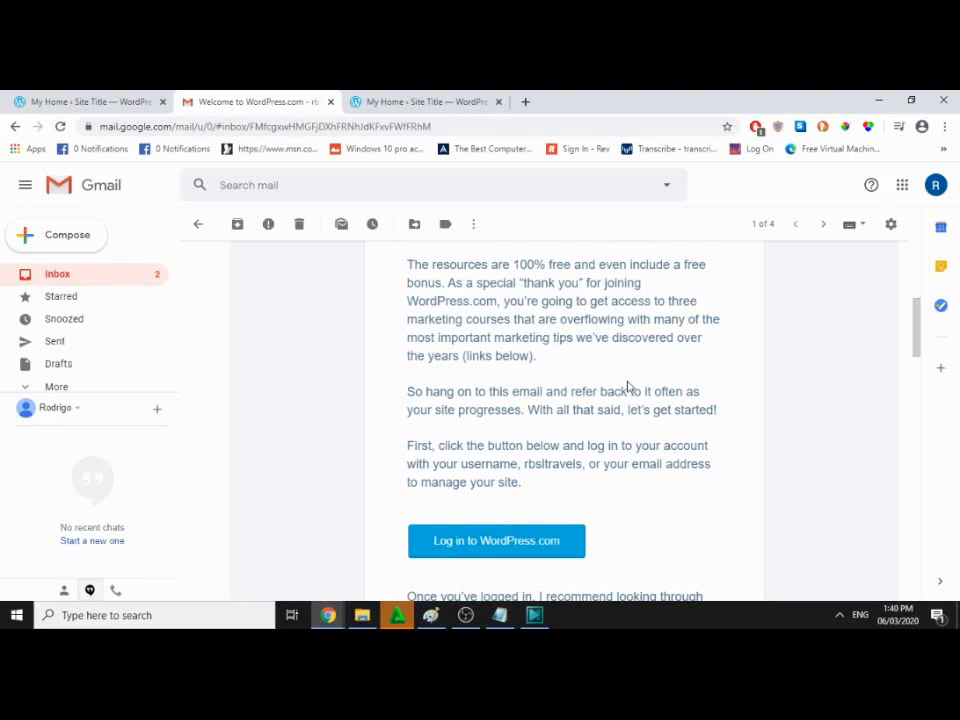
scroll(614, 391, "down", 1)
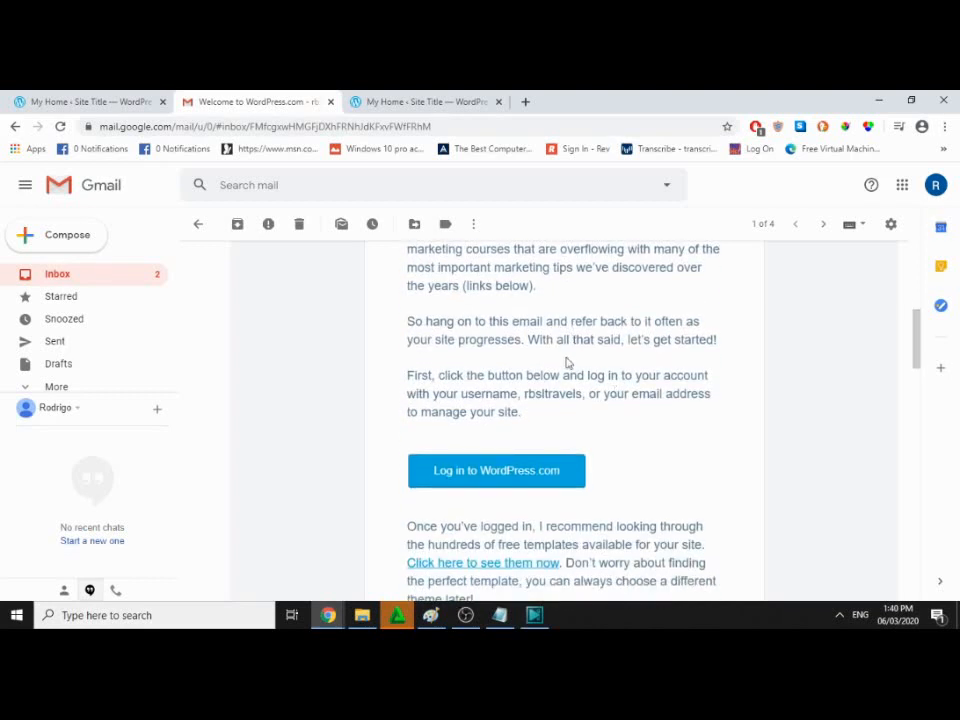
scroll(566, 363, "up", 2)
left_click_drag(470, 391, 514, 392)
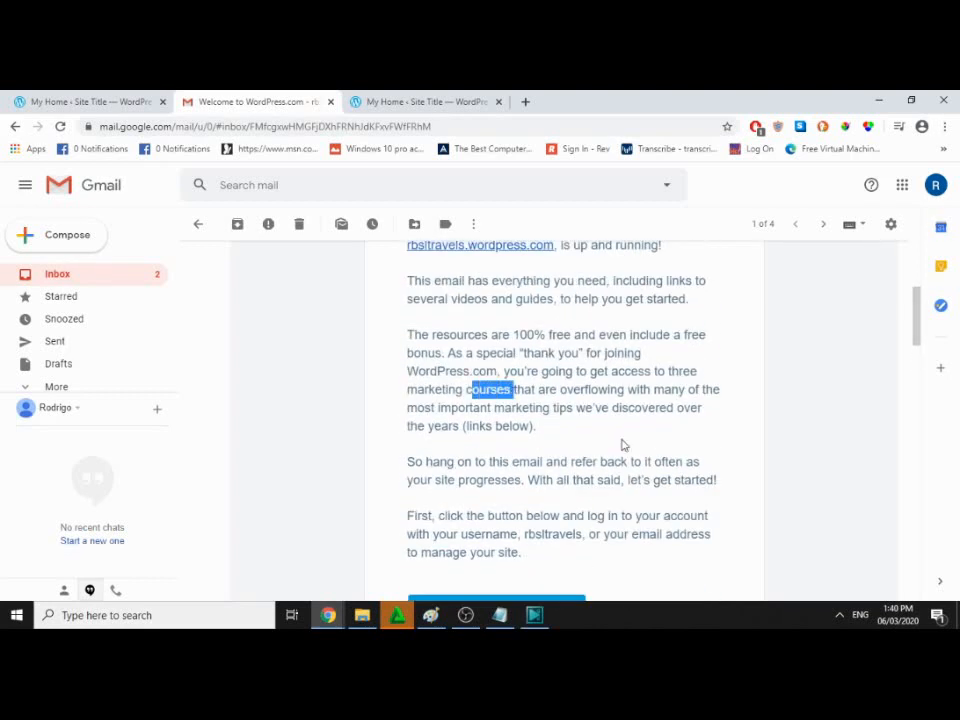
scroll(621, 445, "down", 2)
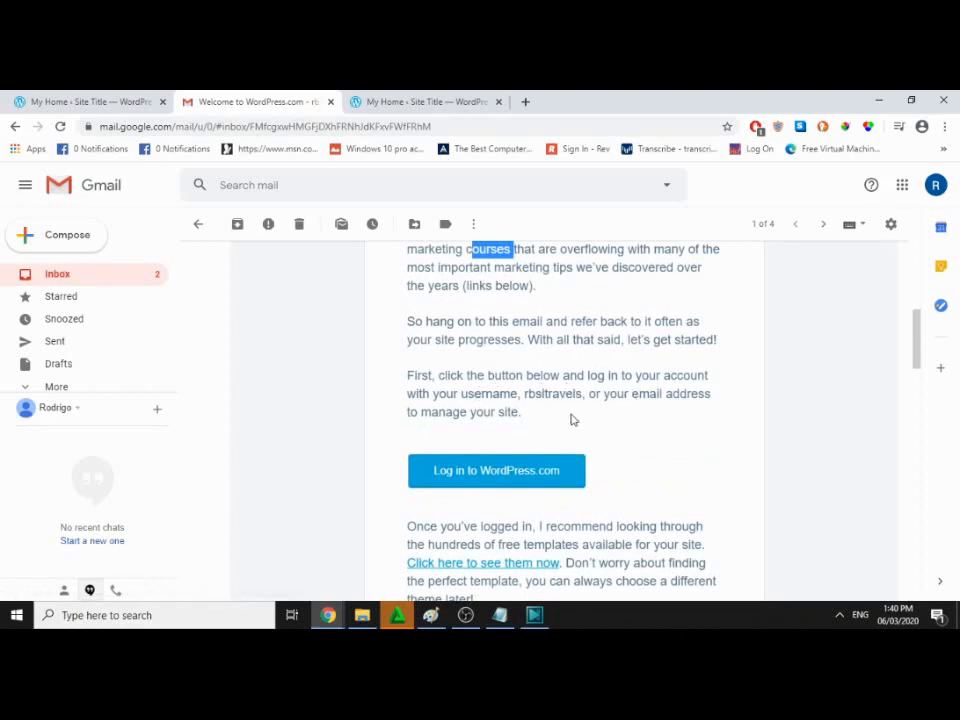
left_click(516, 477)
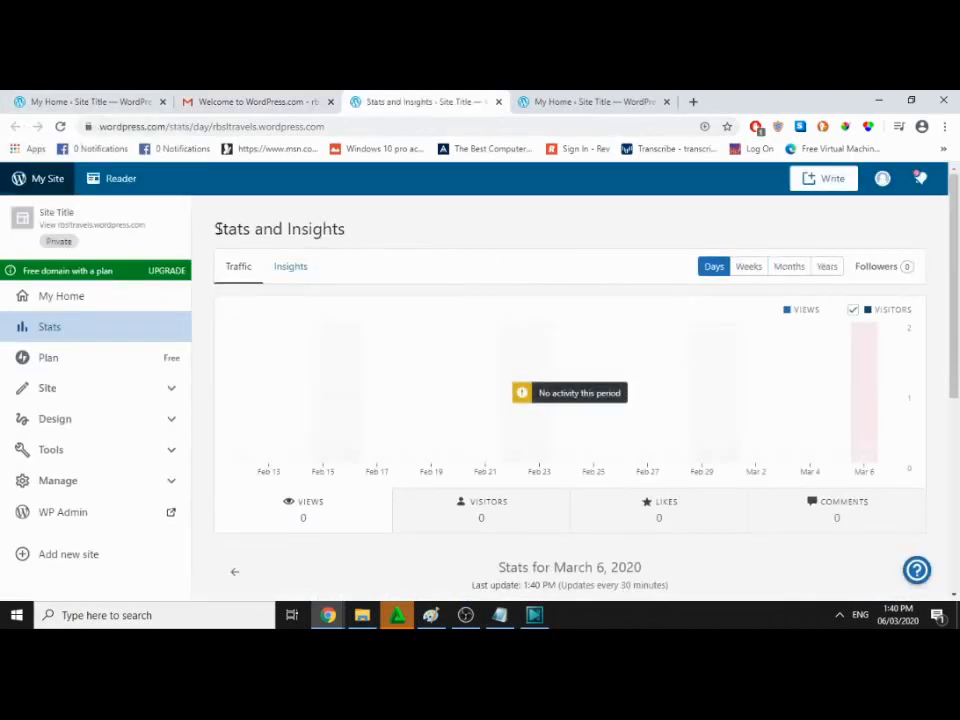
Step: Review the rbsltravels.wordpress.com Stats panels showing zero views, briefly expanding the Design sidebar section
left_click_drag(217, 229, 409, 240)
scroll(422, 302, "down", 1)
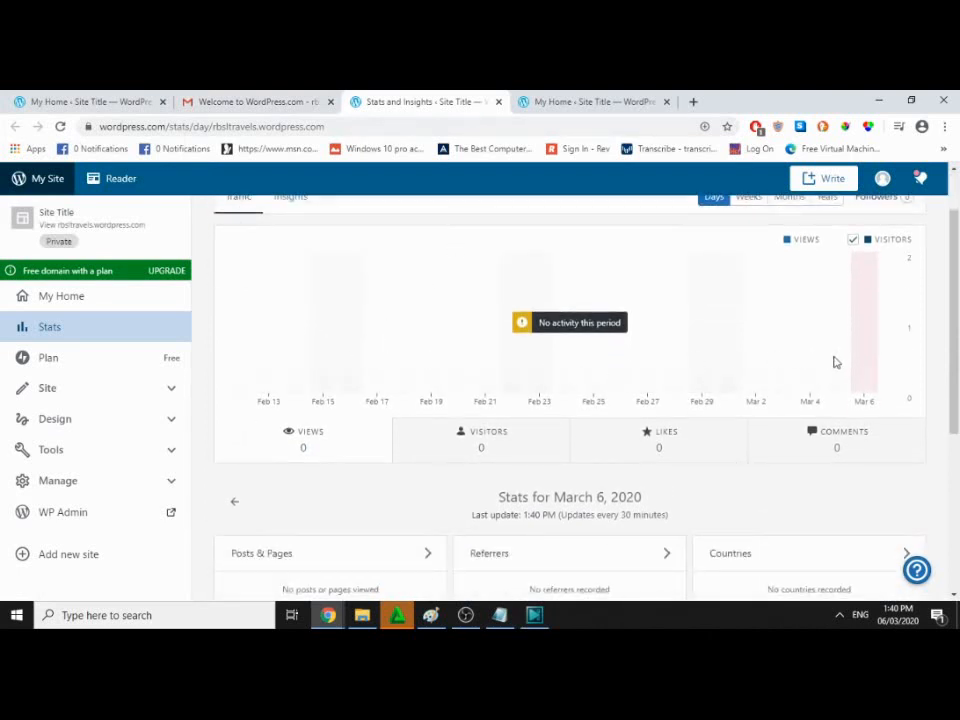
scroll(836, 362, "down", 5)
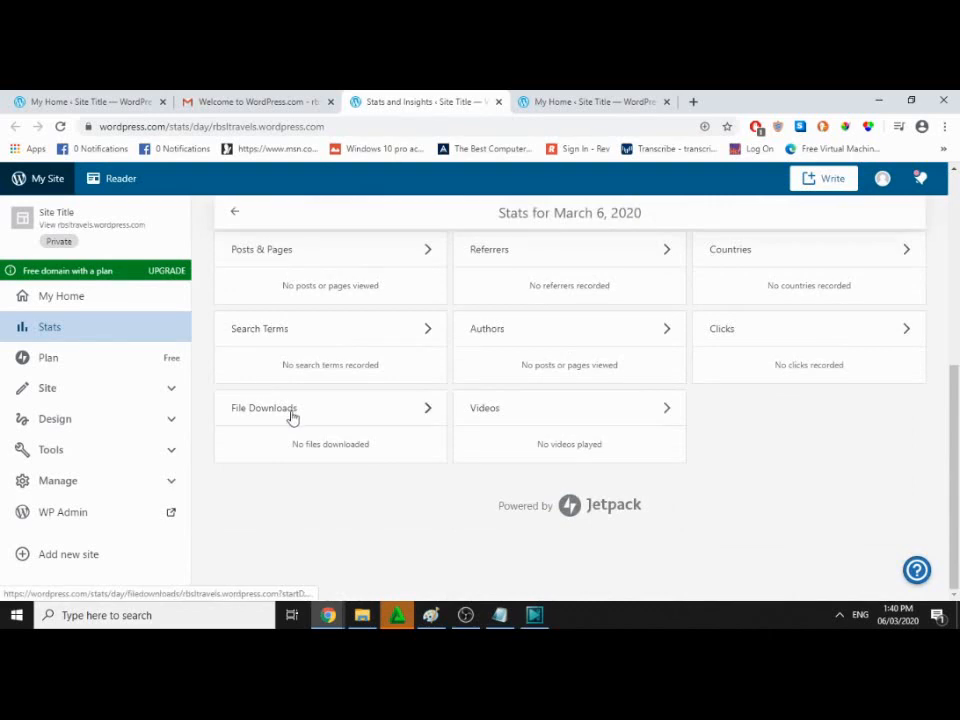
scroll(581, 388, "up", 5)
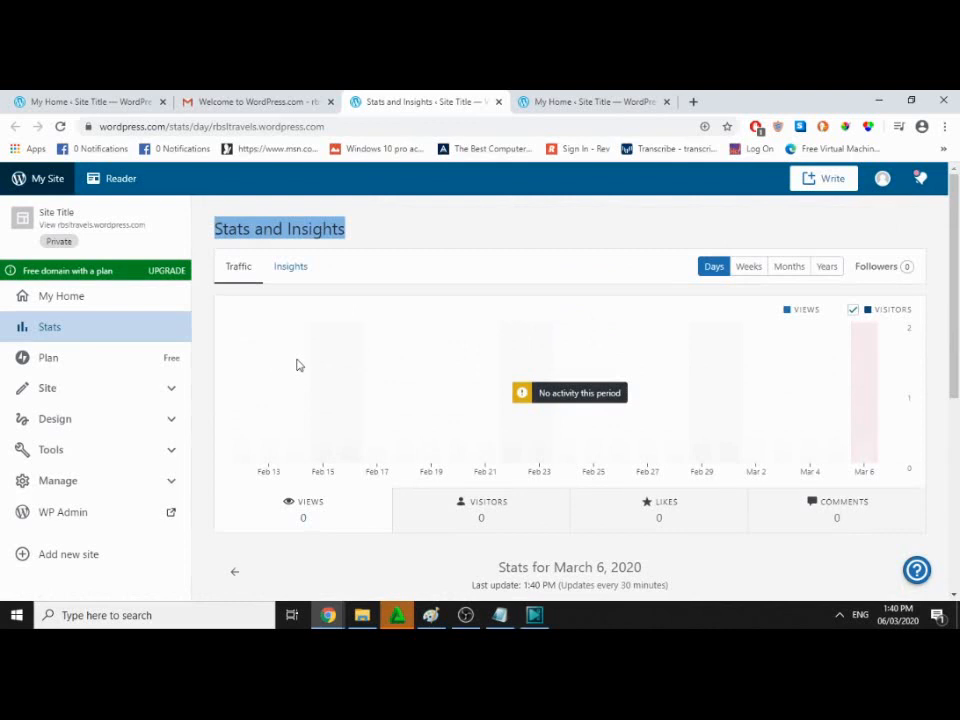
left_click(164, 420)
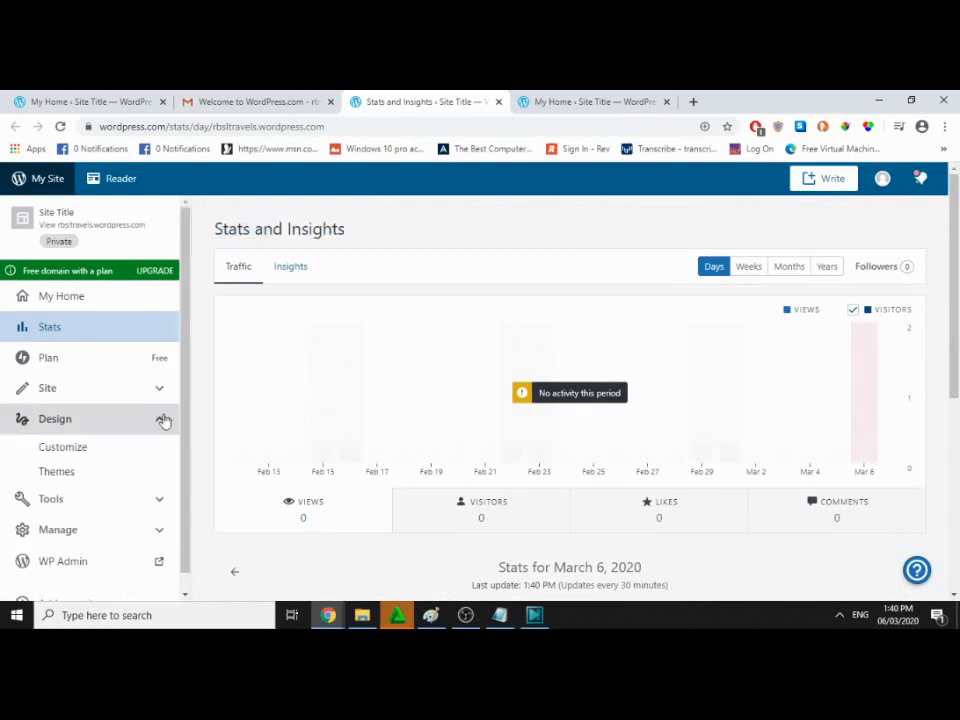
left_click(164, 420)
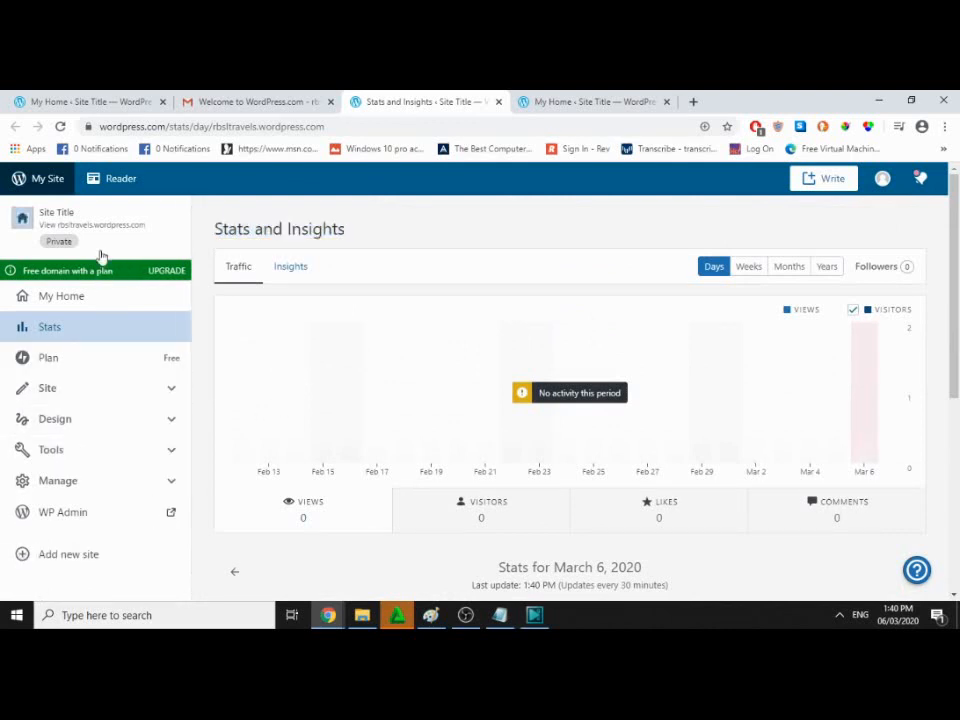
scroll(99, 470, "down", 2)
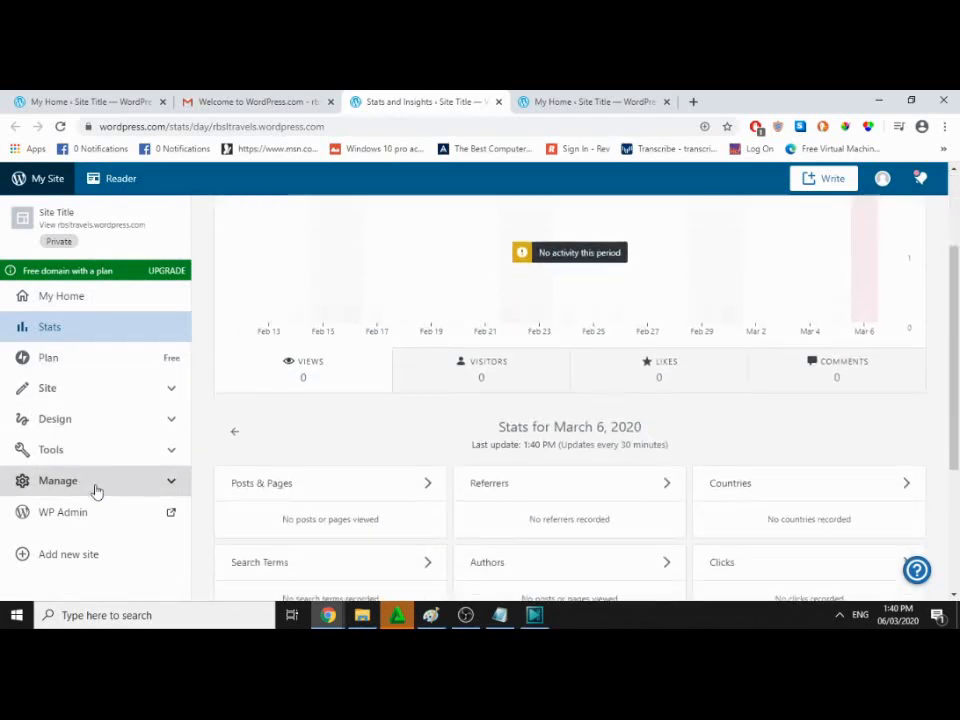
Step: Visit the Plan, Pages, Posts, Media and Comments screens from the sidebar
left_click(86, 363)
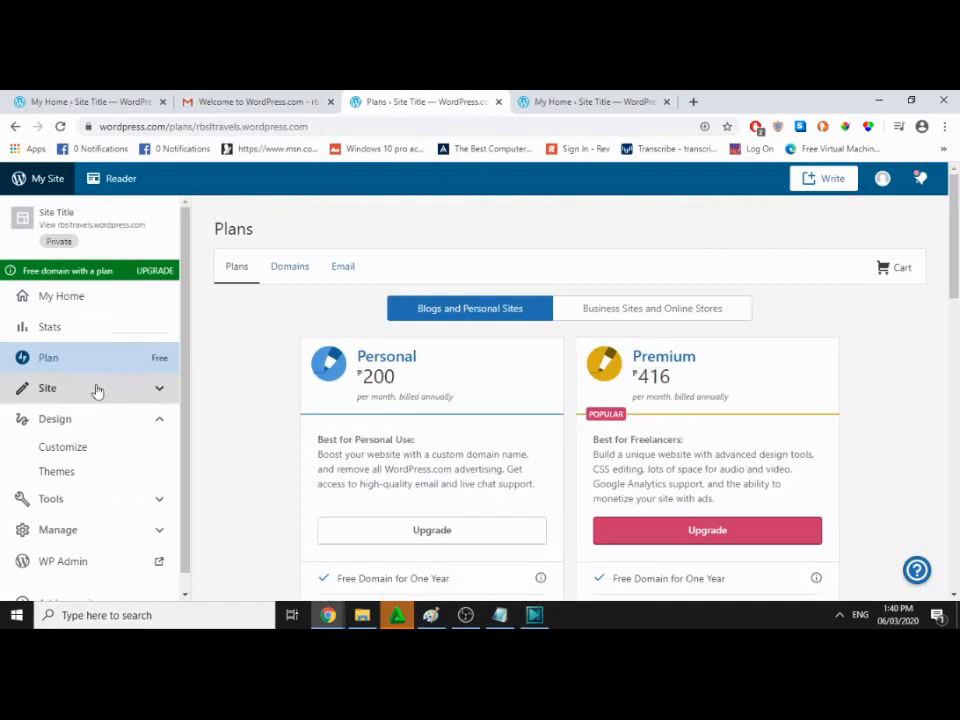
left_click(96, 390)
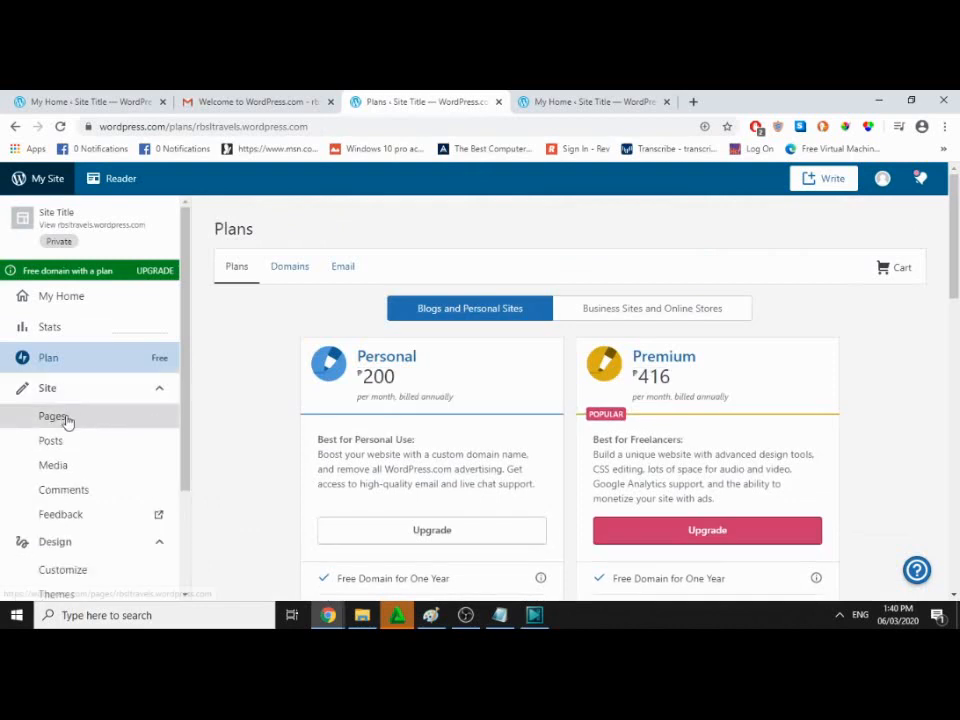
left_click(64, 418)
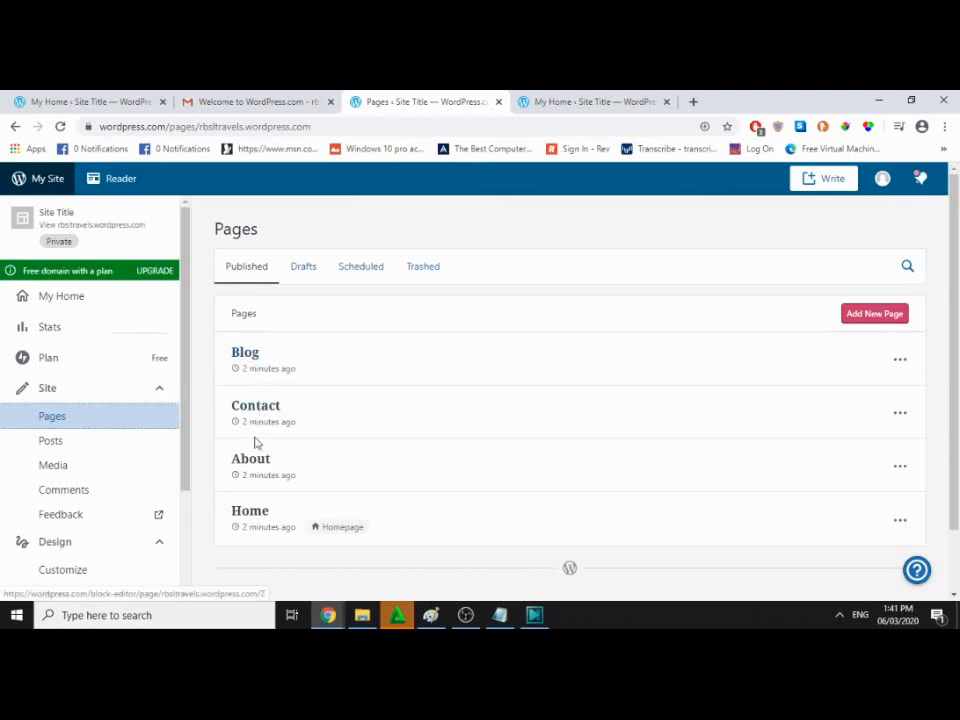
left_click(69, 445)
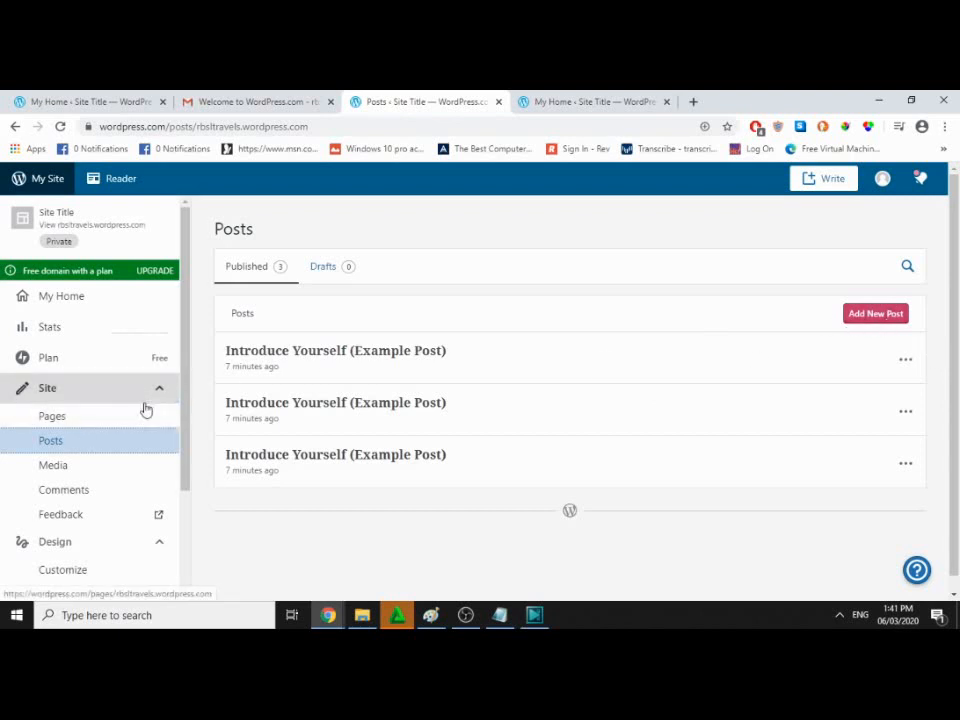
left_click(86, 470)
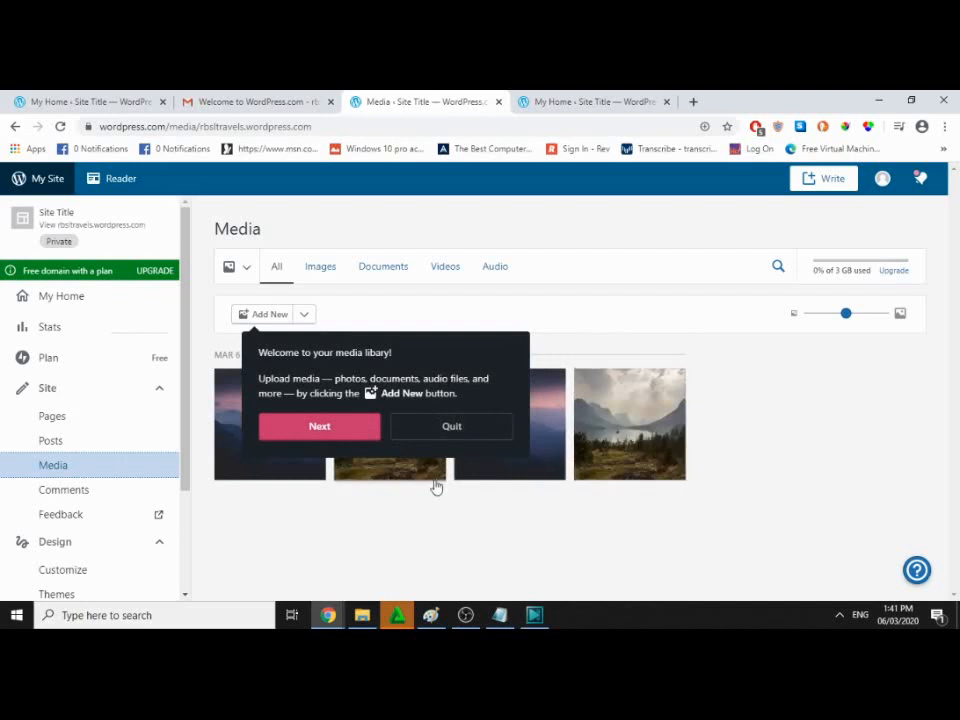
left_click(80, 491)
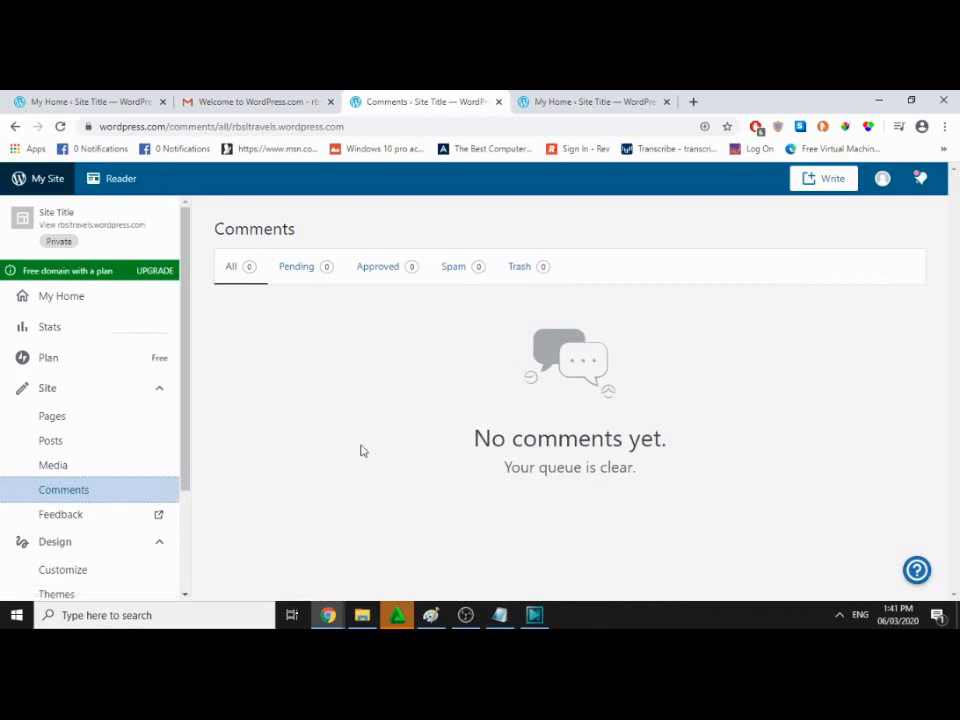
Step: Go to Design > Themes to see the current Hever theme and recommended themes
scroll(110, 490, "down", 1)
scroll(118, 480, "down", 1)
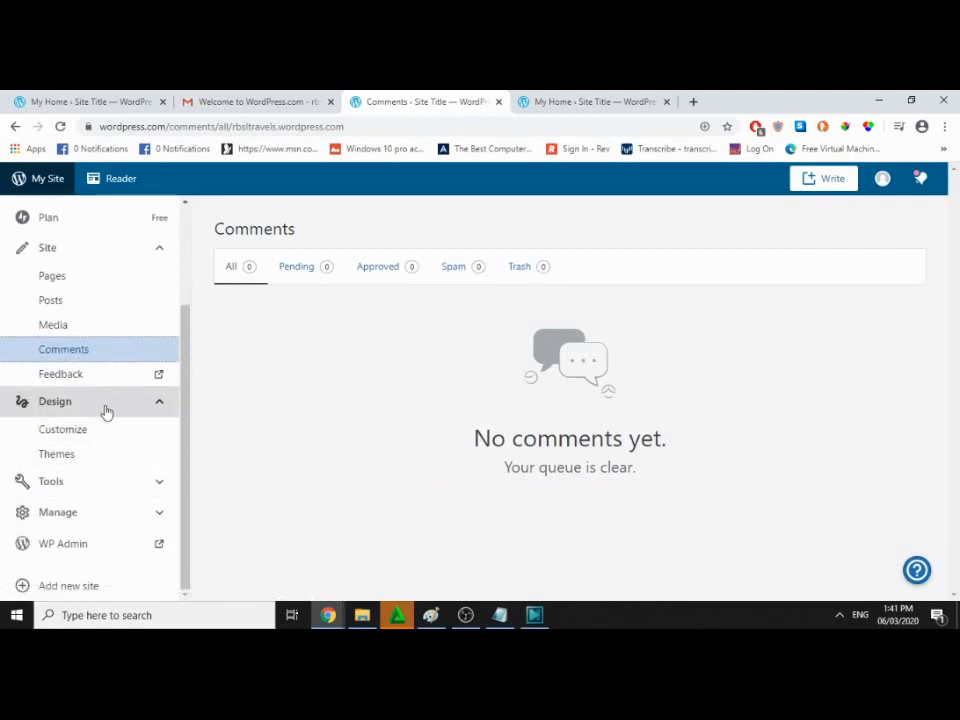
left_click(77, 459)
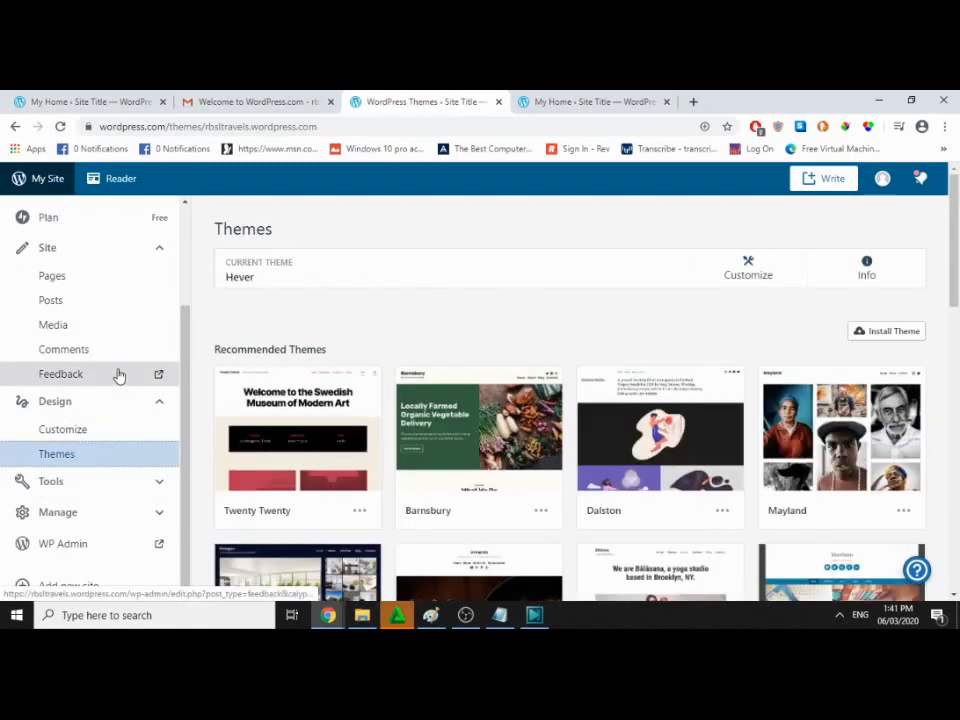
Step: Step through the two guided-tour tips on the Themes page
scroll(120, 373, "down", 3)
scroll(330, 369, "up", 3)
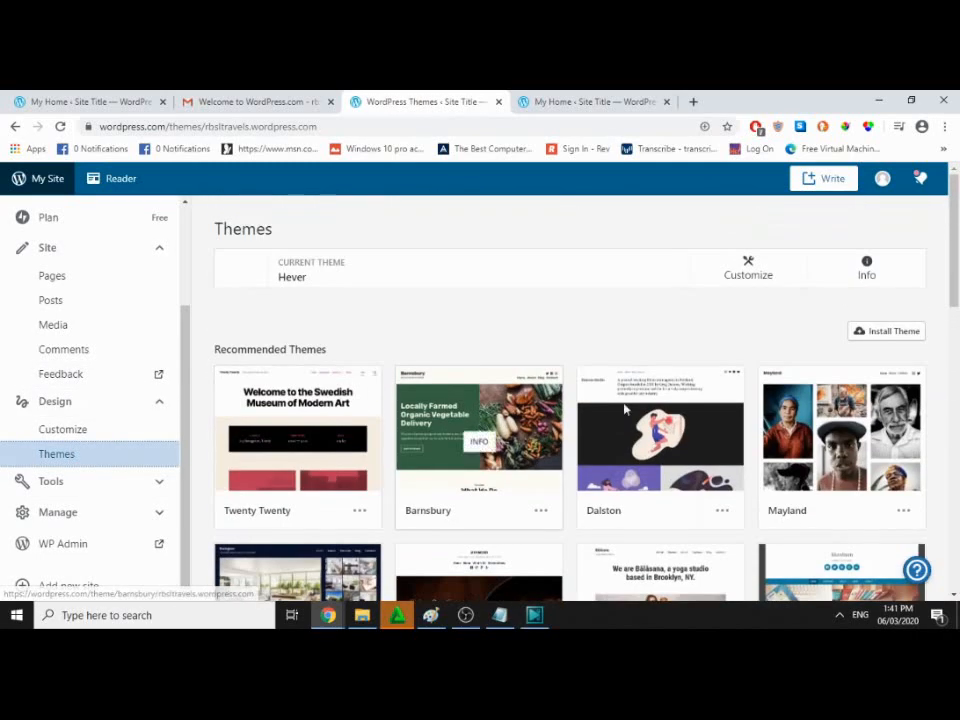
scroll(755, 412, "down", 2)
scroll(755, 412, "down", 1)
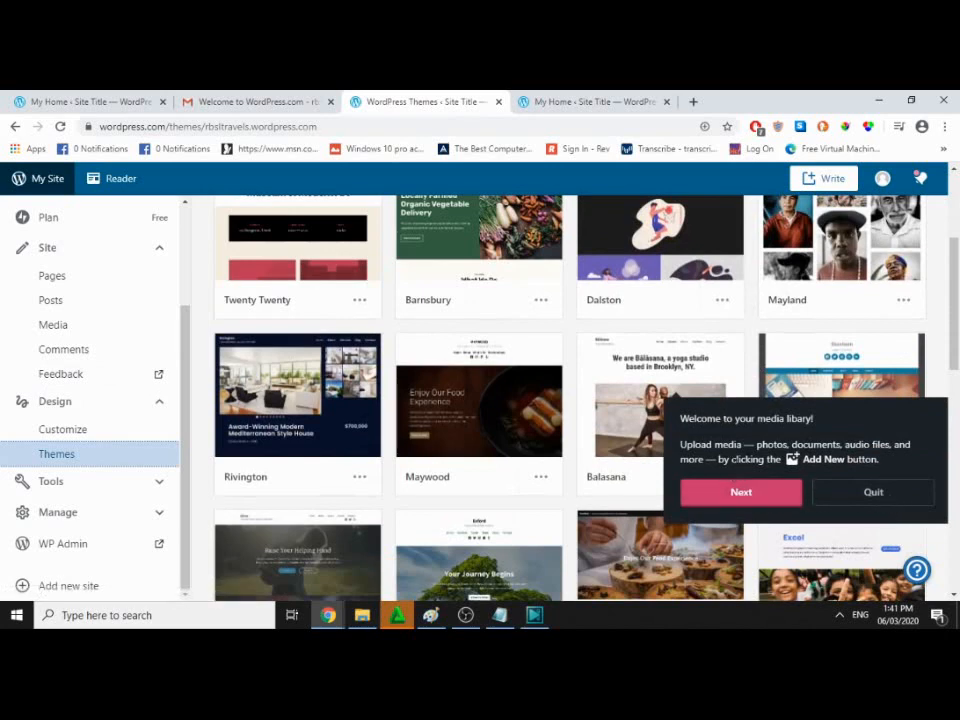
left_click(720, 494)
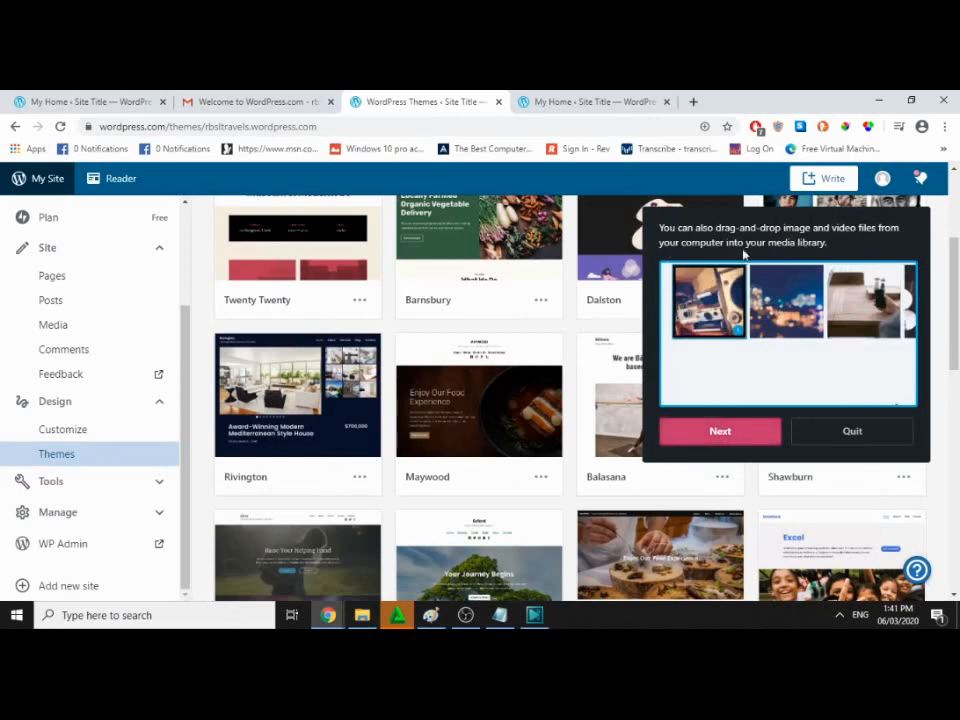
left_click(720, 436)
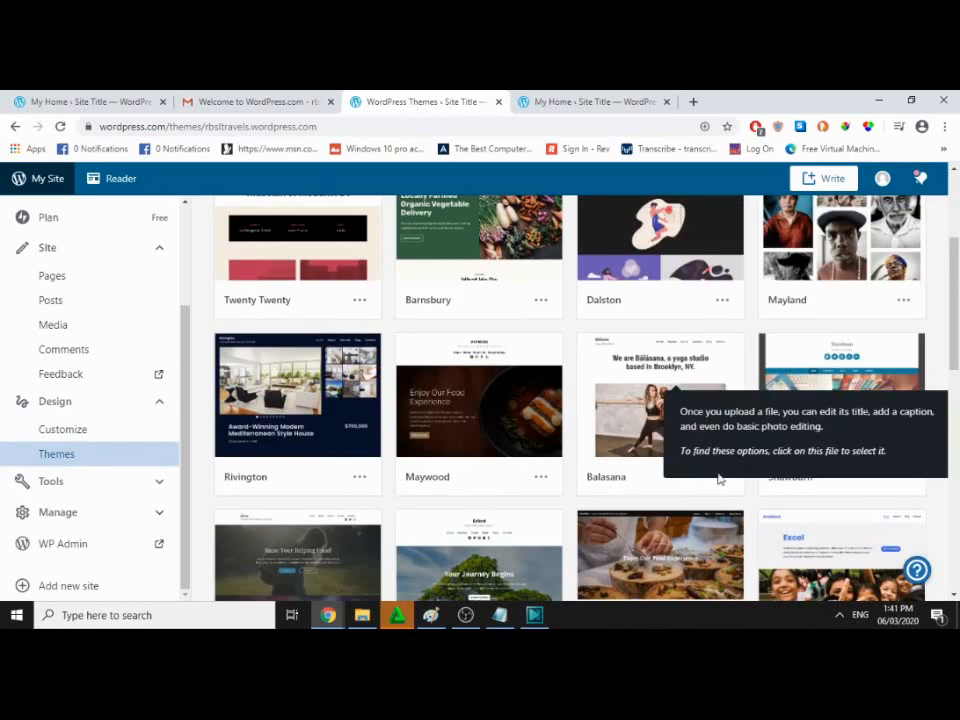
scroll(738, 446, "down", 1)
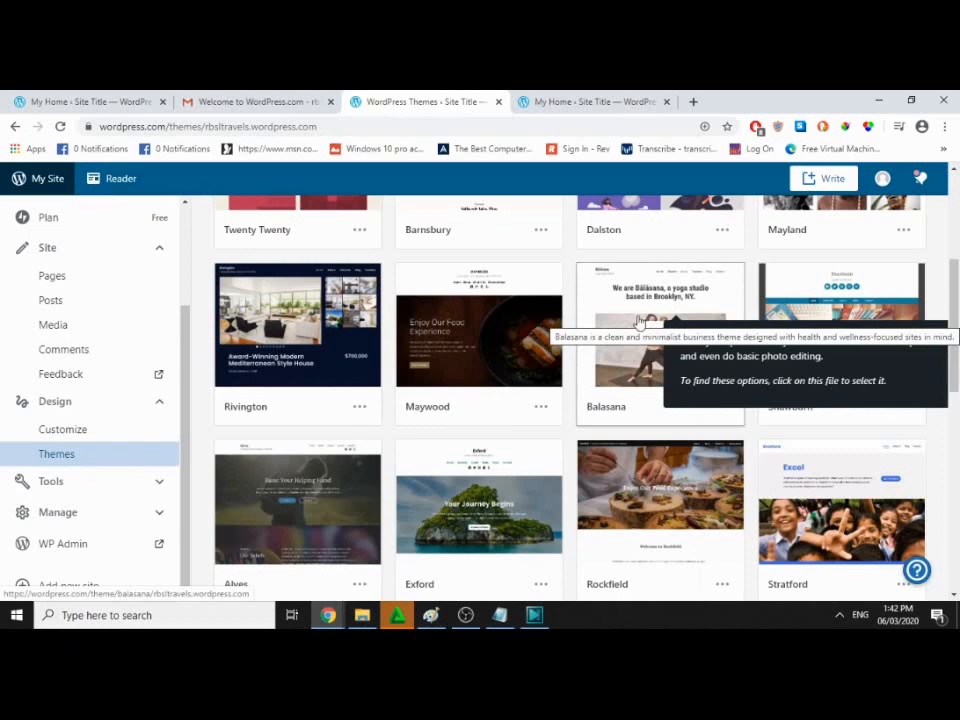
scroll(635, 325, "up", 4)
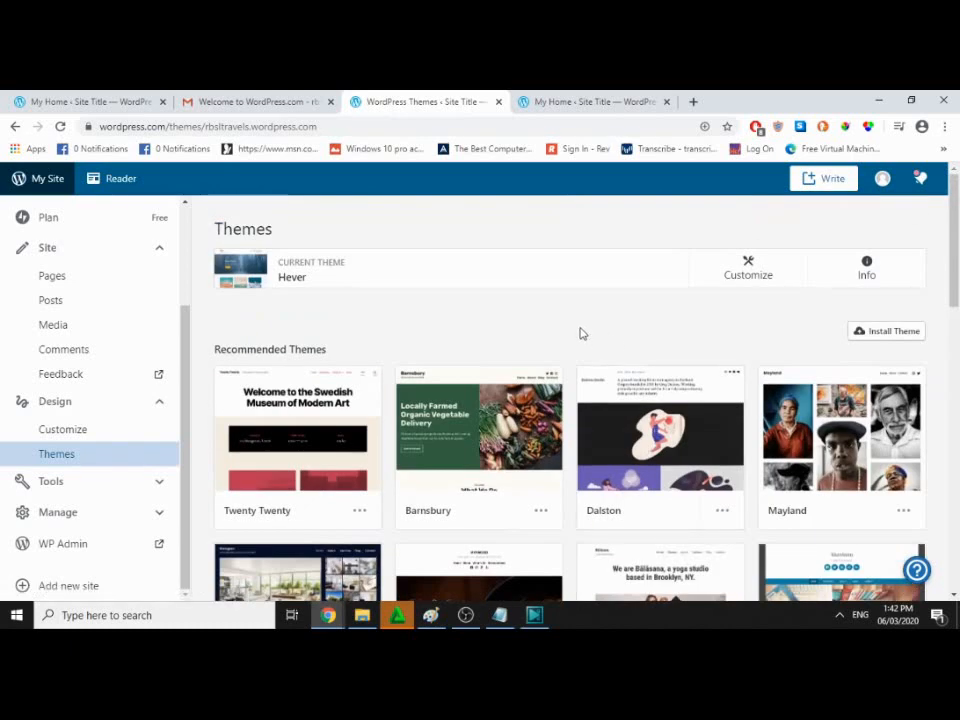
scroll(583, 332, "down", 10)
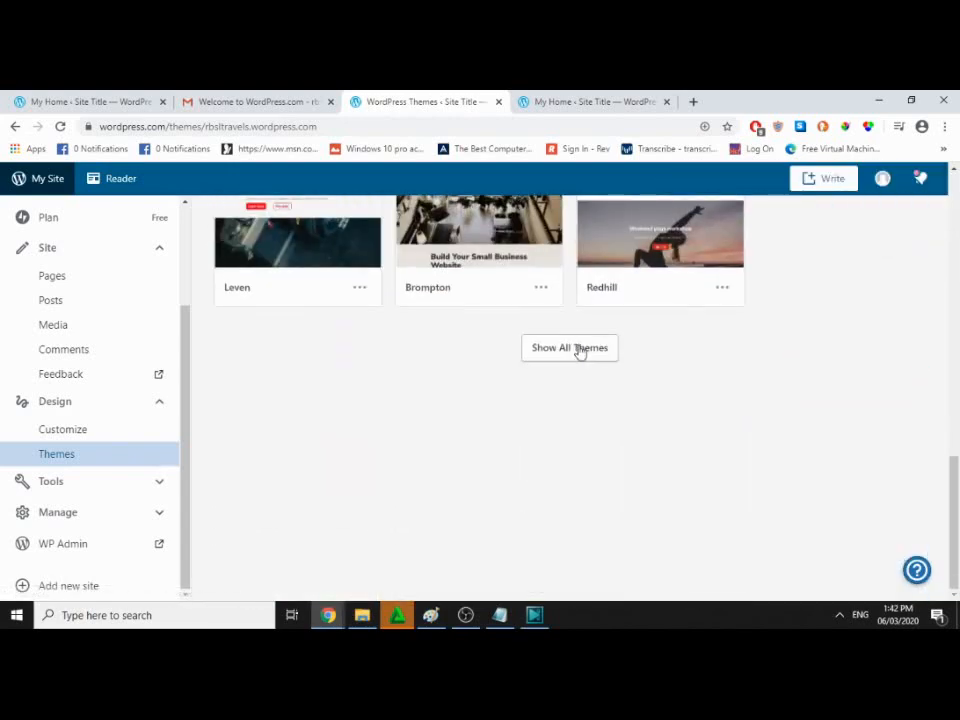
Step: Expand the Themes page to show the full catalogue of 135 themes
left_click(579, 350)
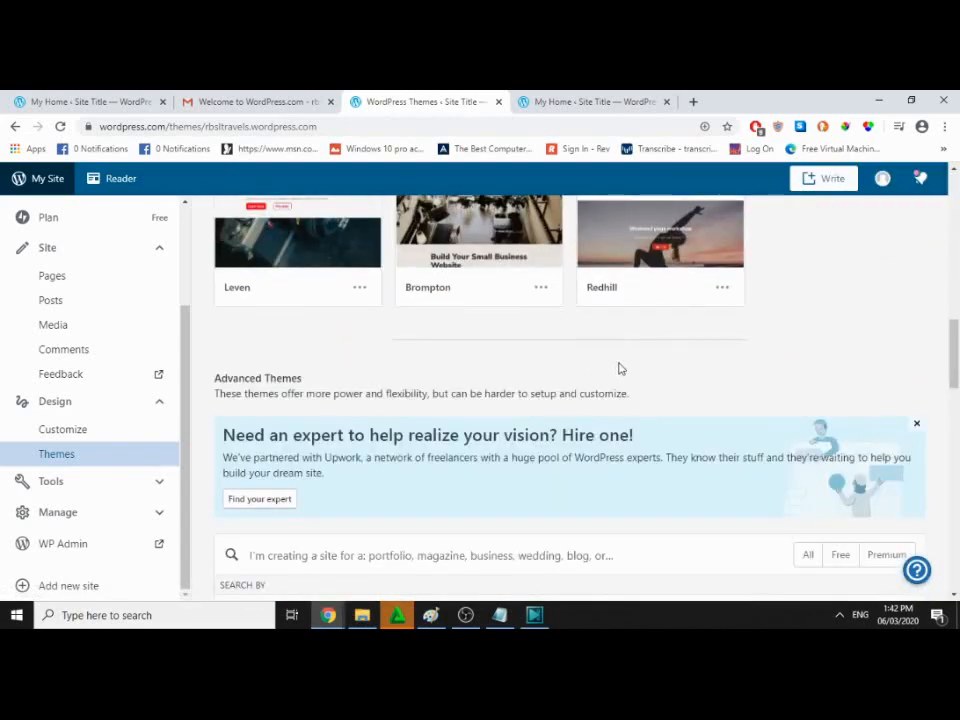
scroll(619, 369, "down", 2)
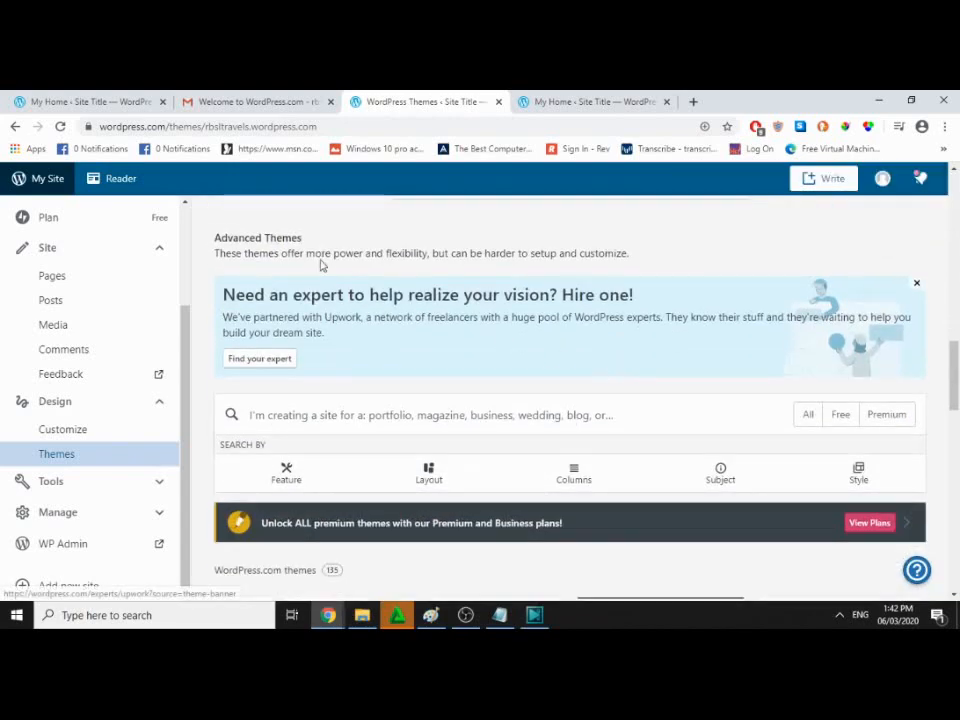
scroll(613, 343, "up", 8)
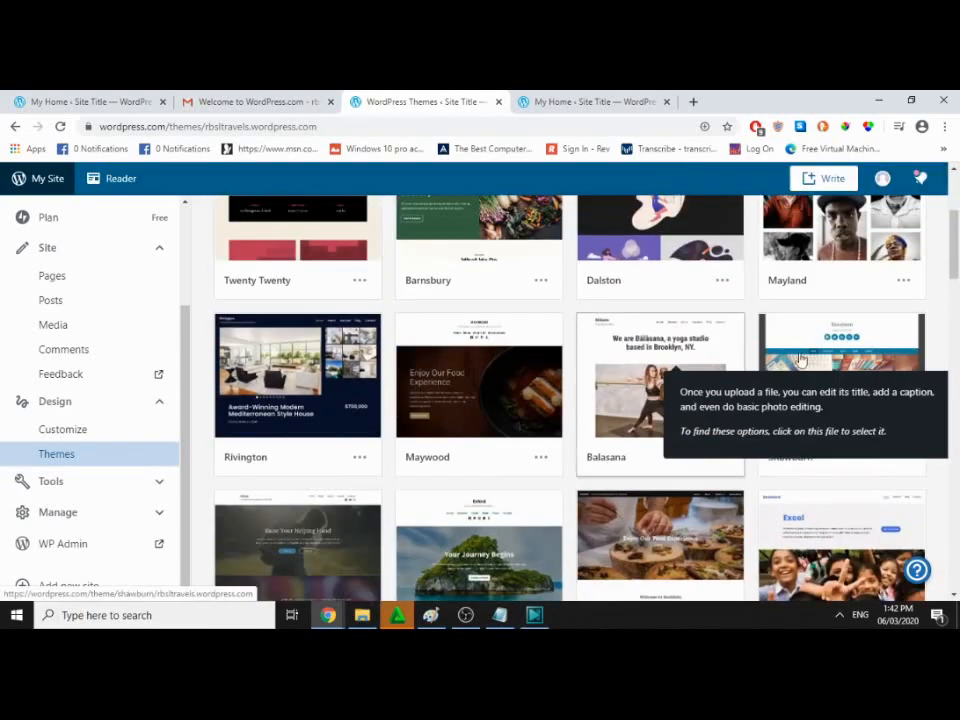
scroll(806, 375, "up", 3)
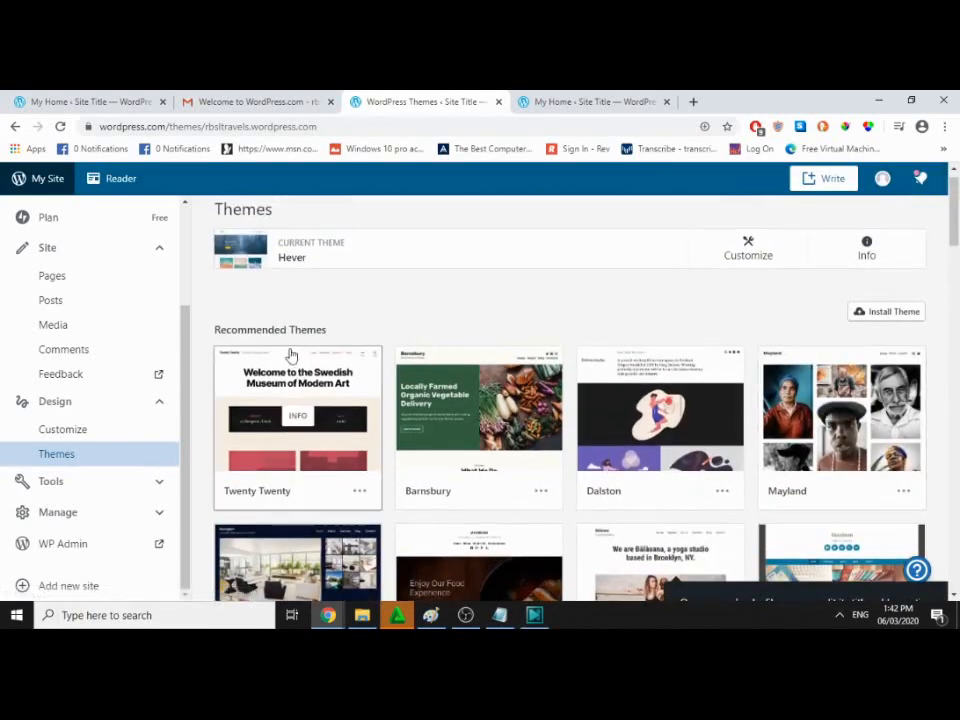
scroll(533, 347, "down", 15)
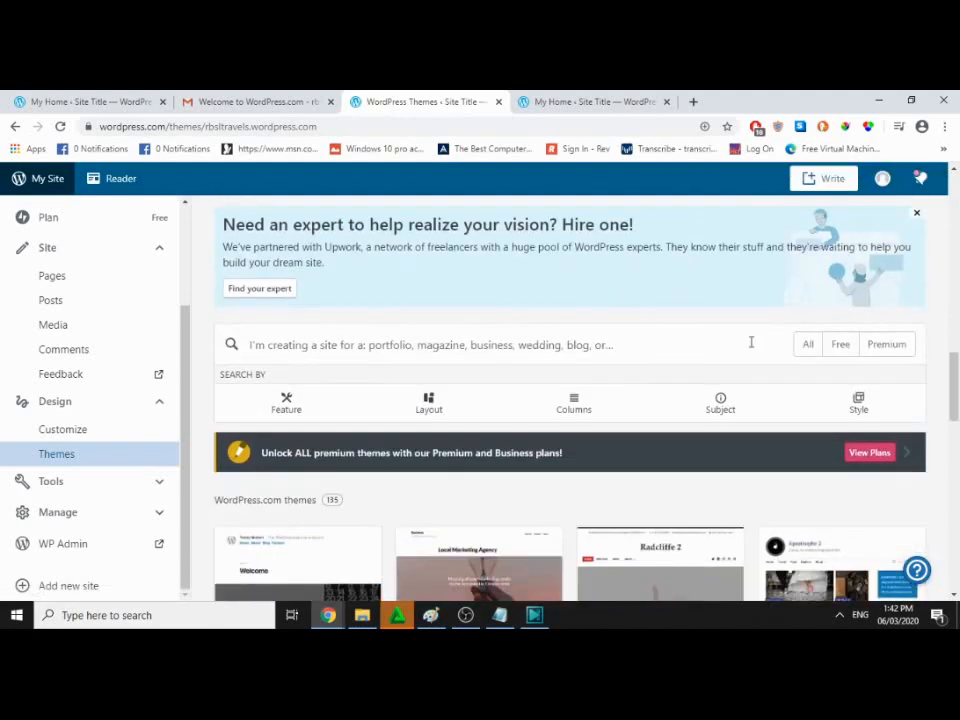
Step: Try the Free filter, then switch back to All and browse the theme grid
left_click(841, 346)
scroll(557, 350, "down", 1)
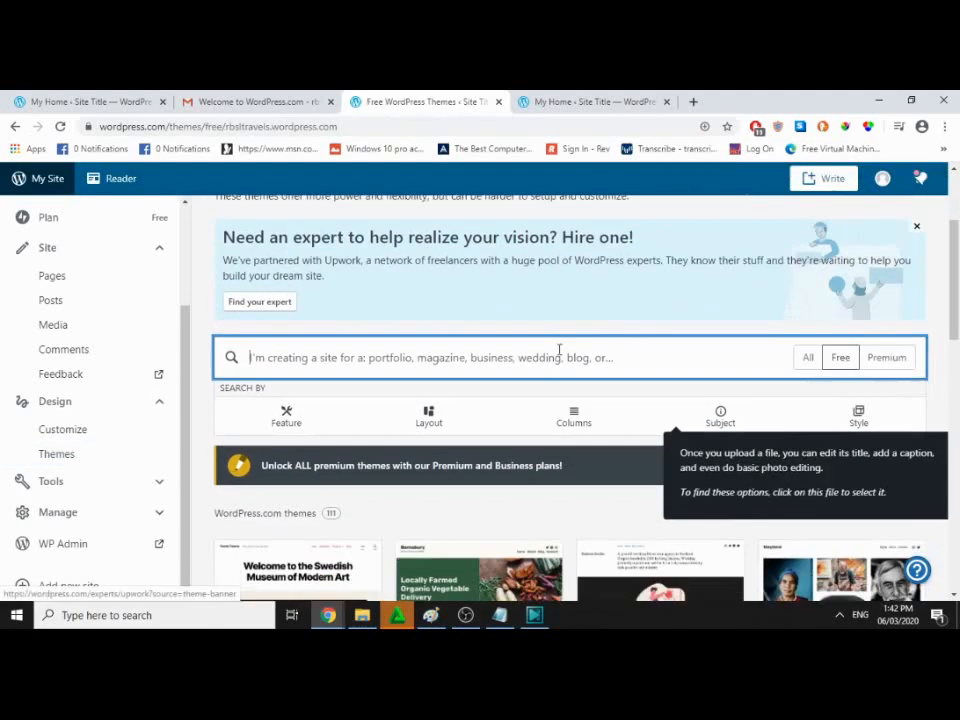
left_click(808, 244)
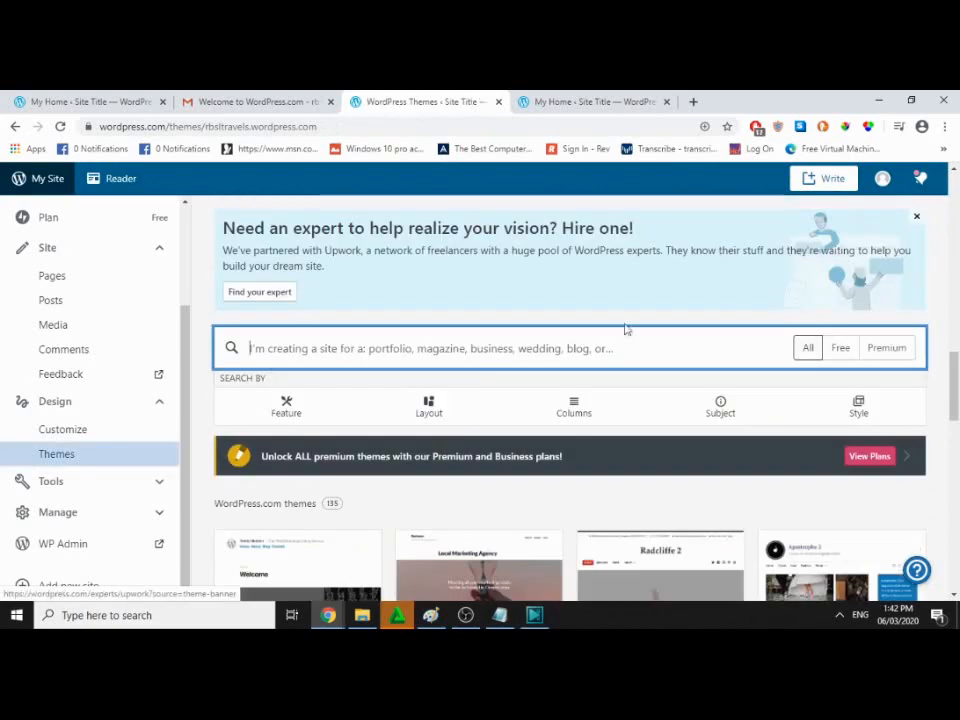
scroll(594, 386, "down", 2)
scroll(300, 446, "down", 4)
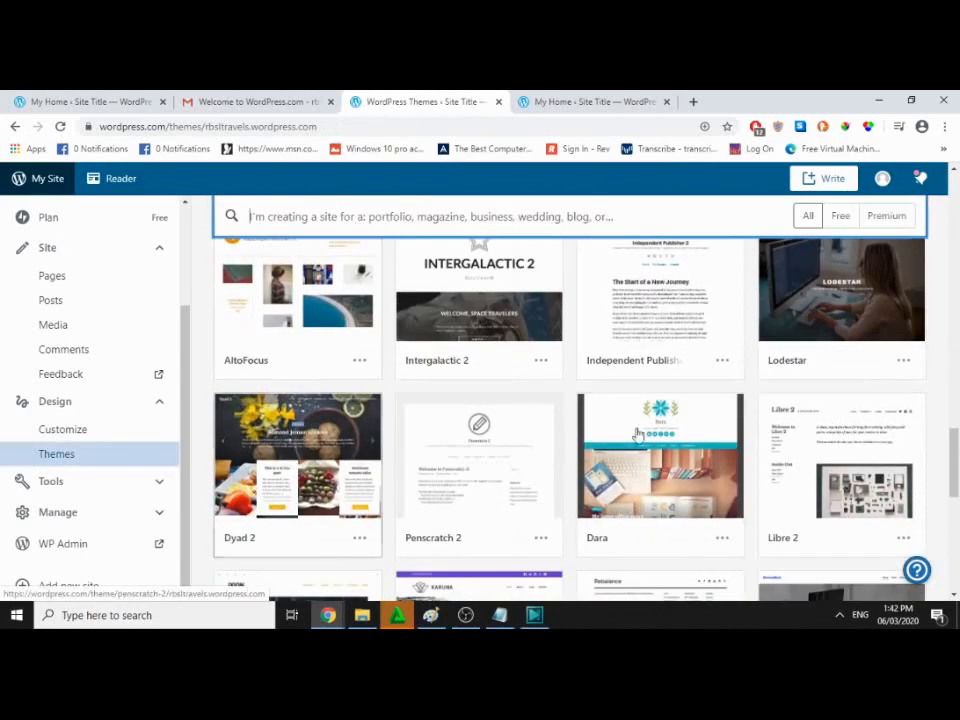
scroll(600, 460, "down", 5)
scroll(640, 456, "up", 8)
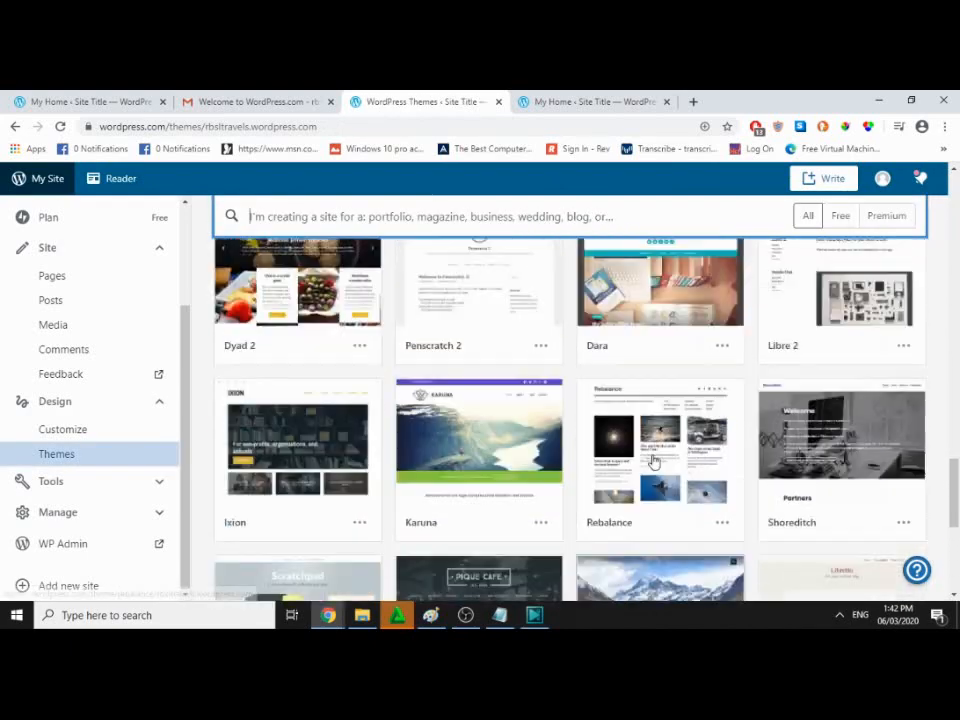
Step: Filter to premium themes, view the Aquene theme's details, and return to the premium list
left_click(887, 216)
scroll(590, 386, "down", 3)
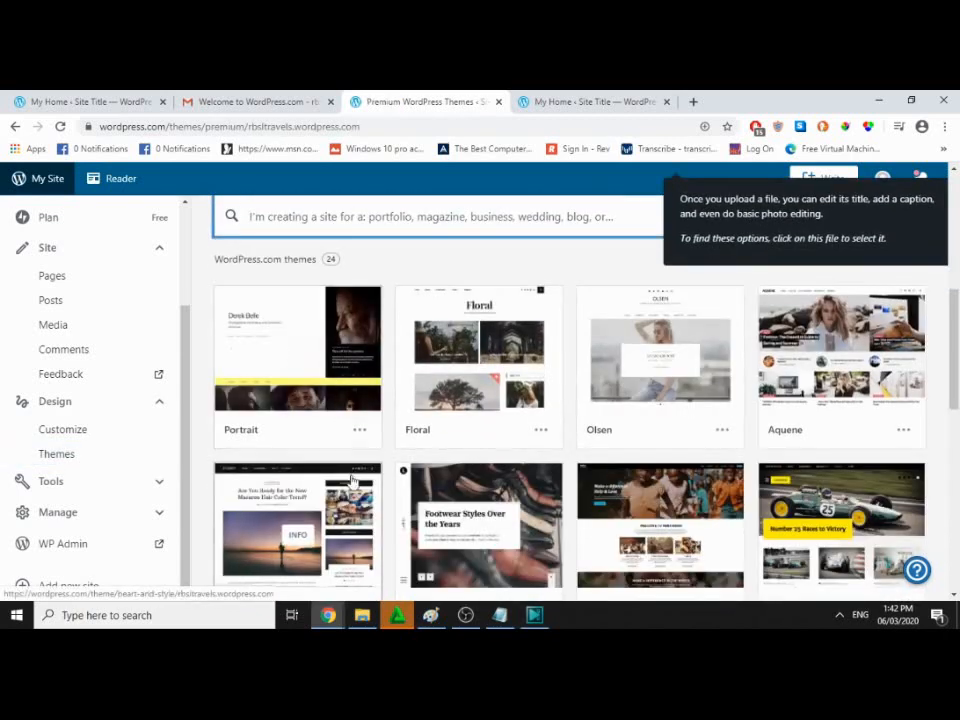
mouse_move(845, 362)
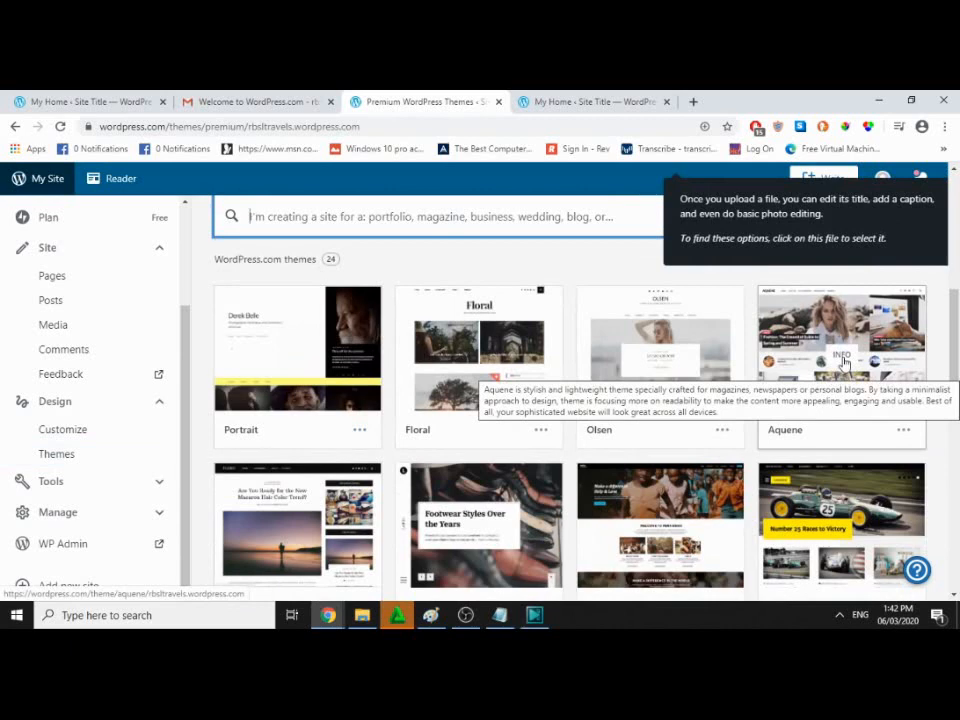
left_click(845, 362)
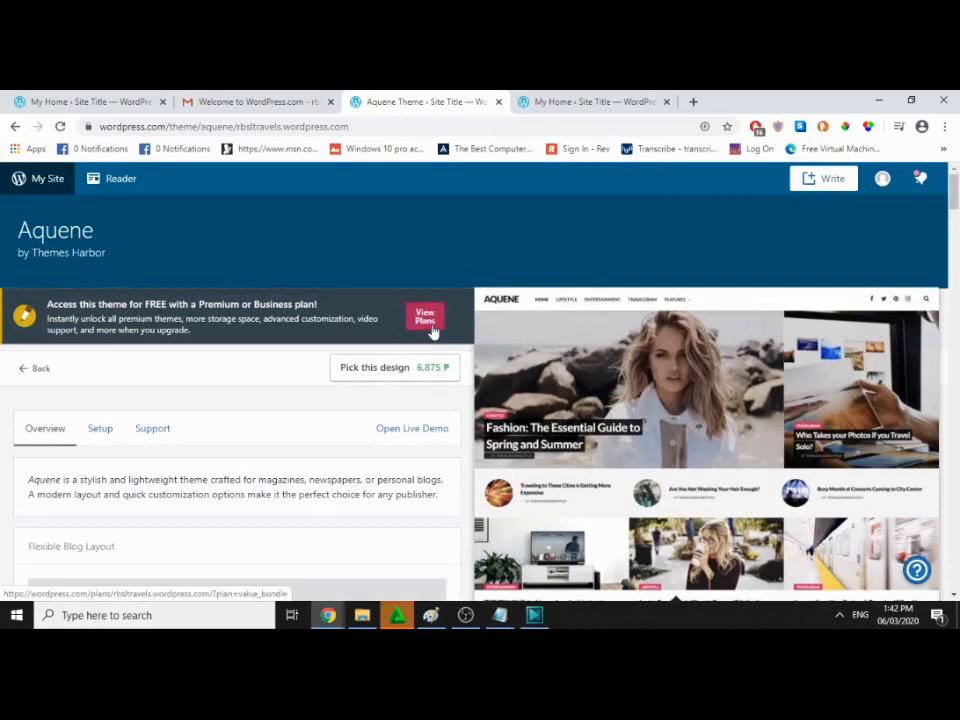
left_click(25, 374)
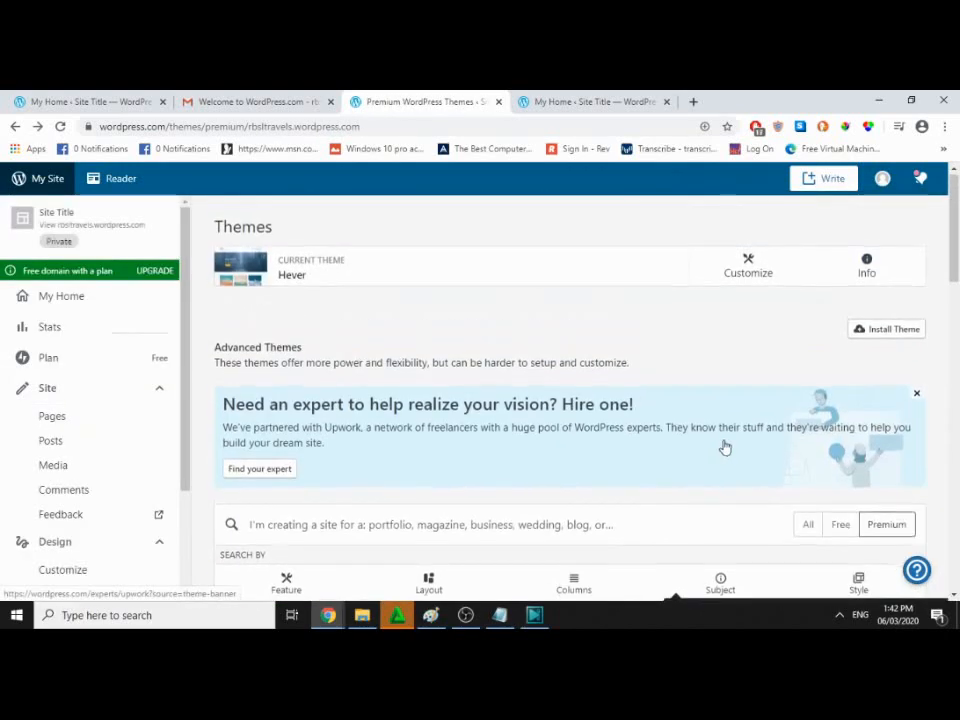
scroll(739, 446, "down", 2)
Step: Limit the themes to free ones and filter them by the Travel subject
left_click(839, 457)
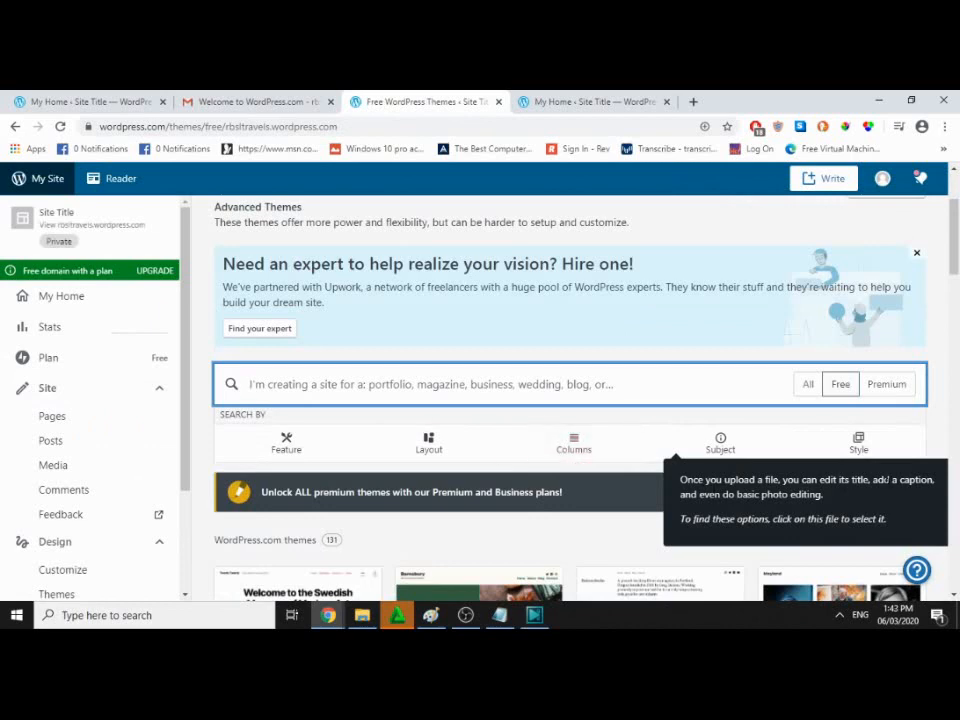
scroll(553, 446, "down", 2)
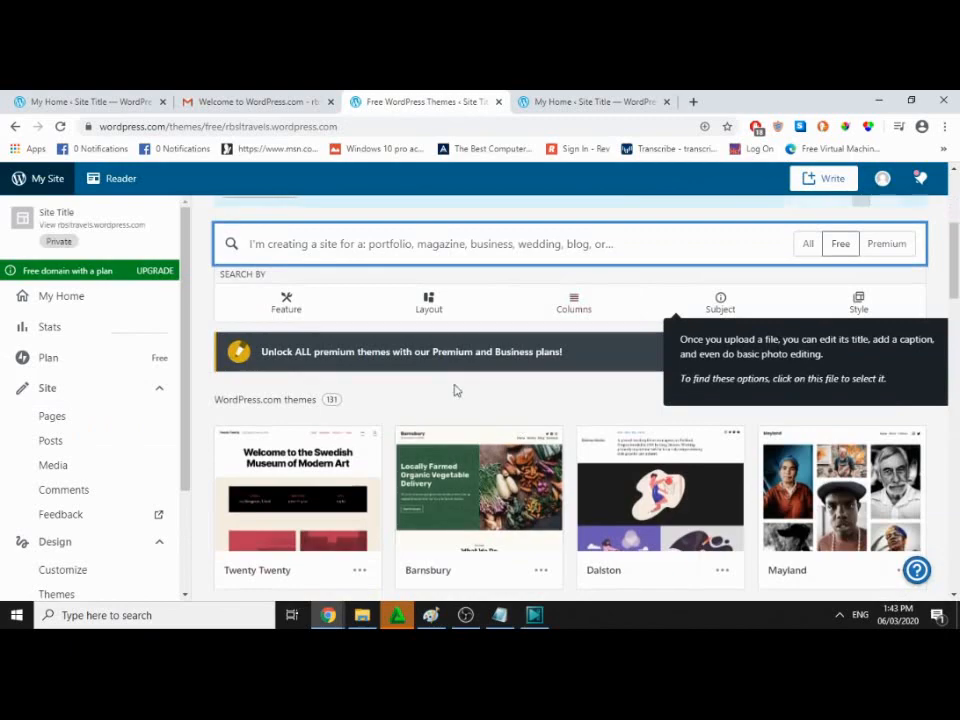
scroll(460, 394, "up", 3)
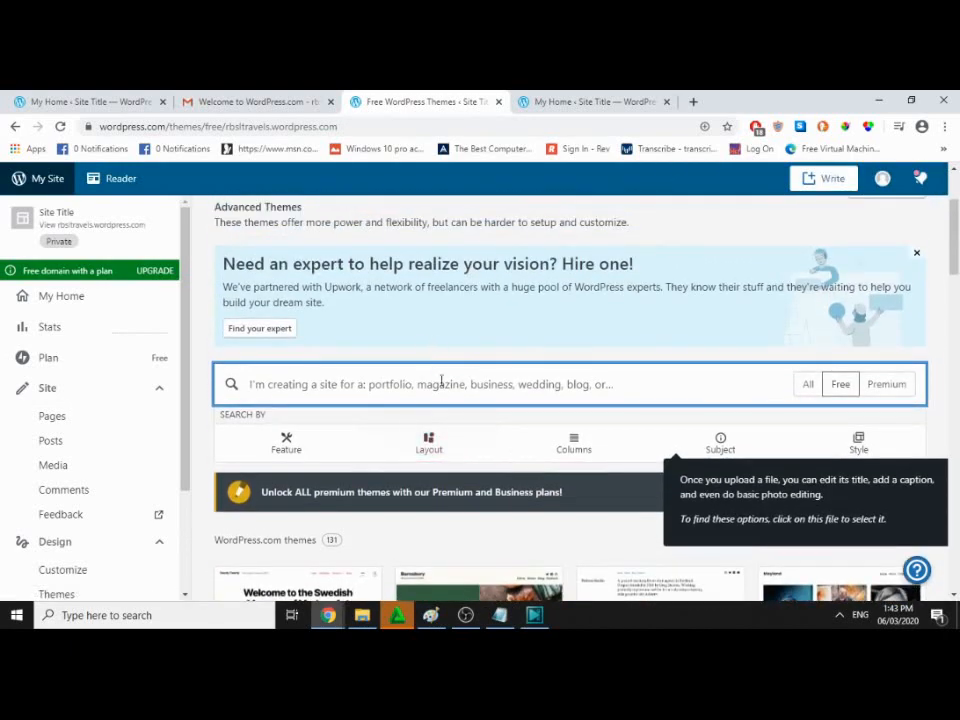
type("Travel")
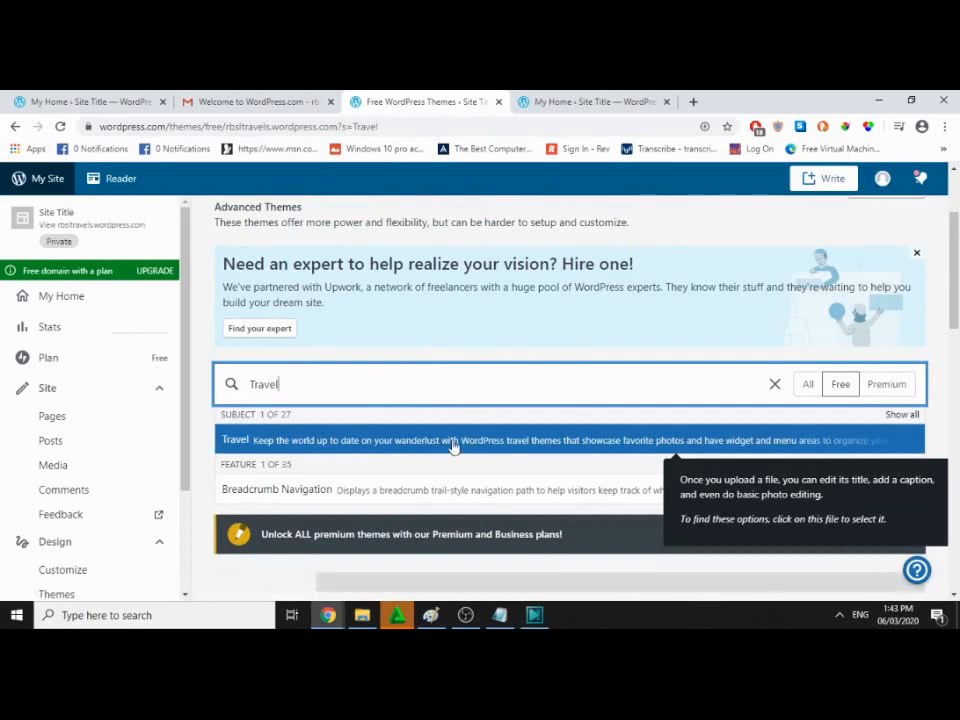
left_click(536, 443)
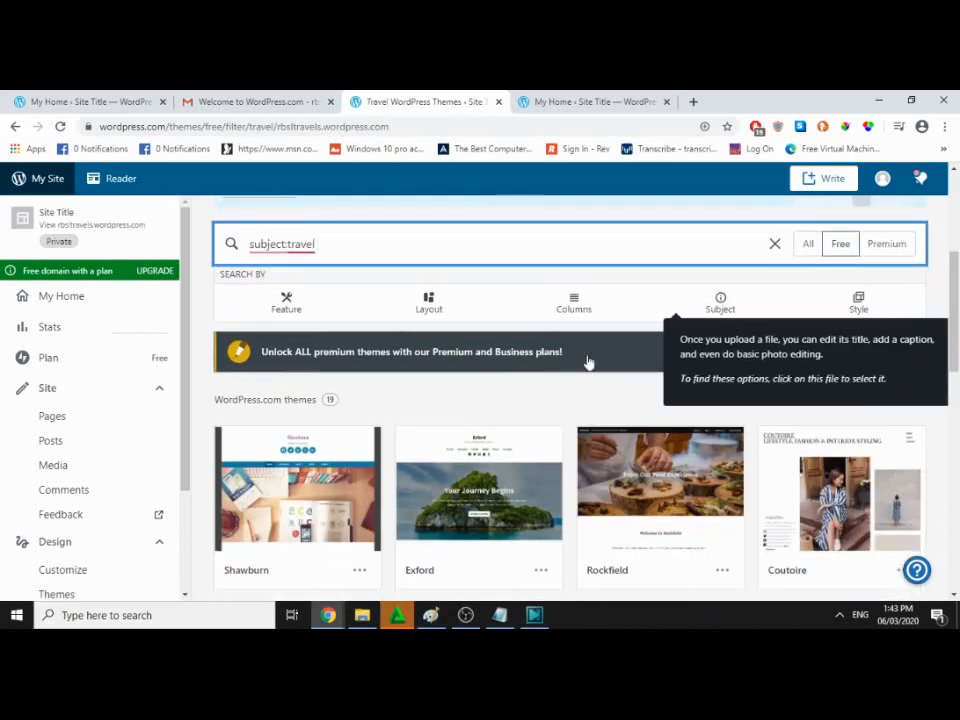
Step: Delete the stray extra 'subject:' text from the theme search
left_click(675, 318)
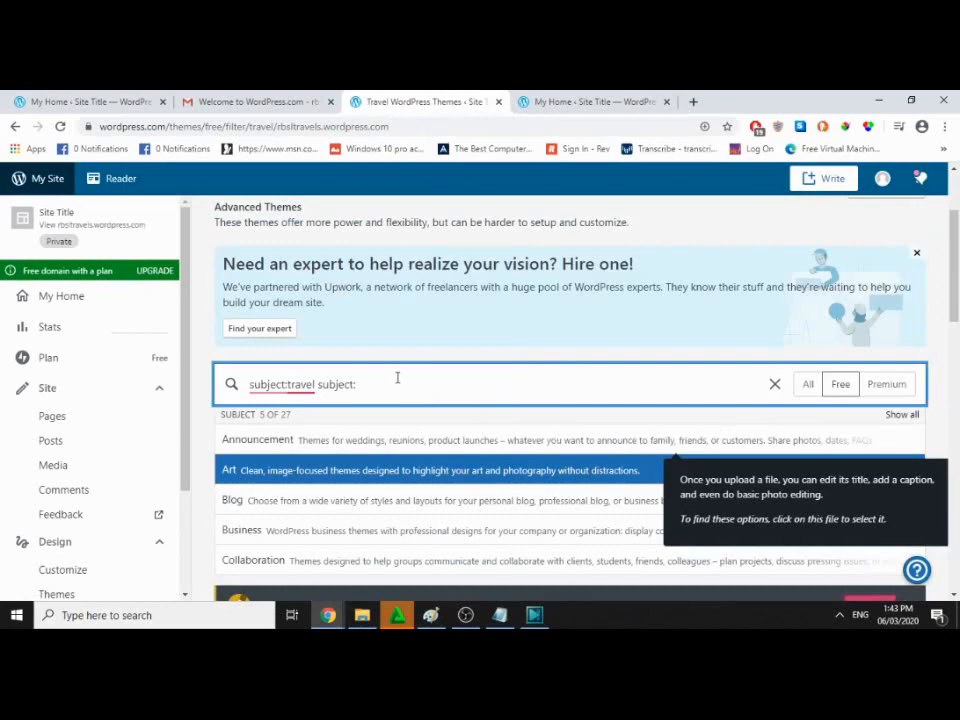
triple_click(346, 315)
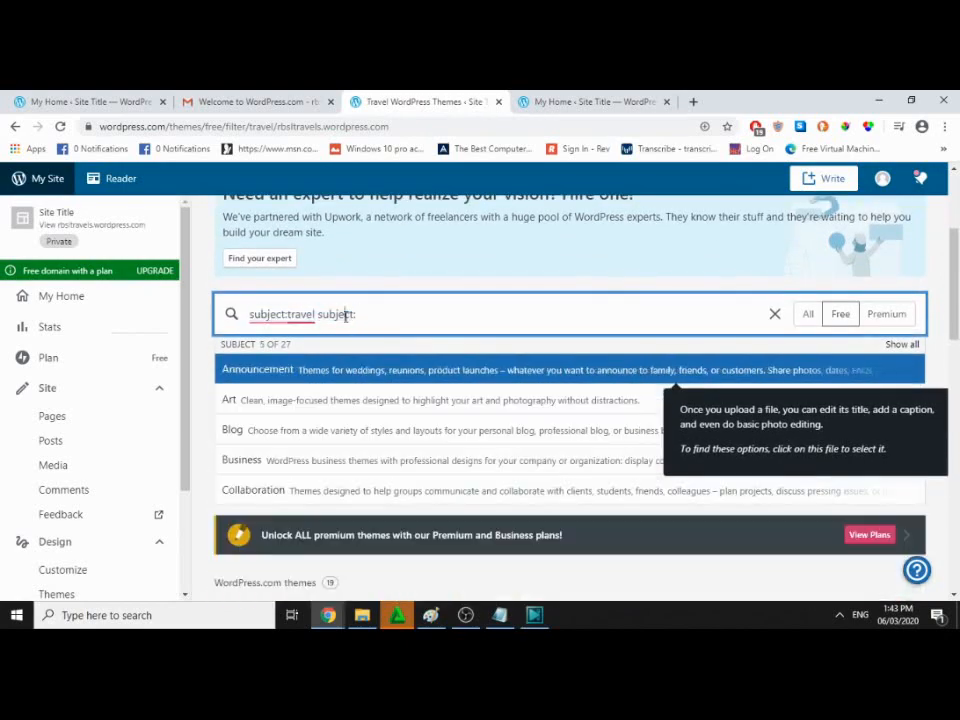
double_click(346, 315)
key("BackSpace")
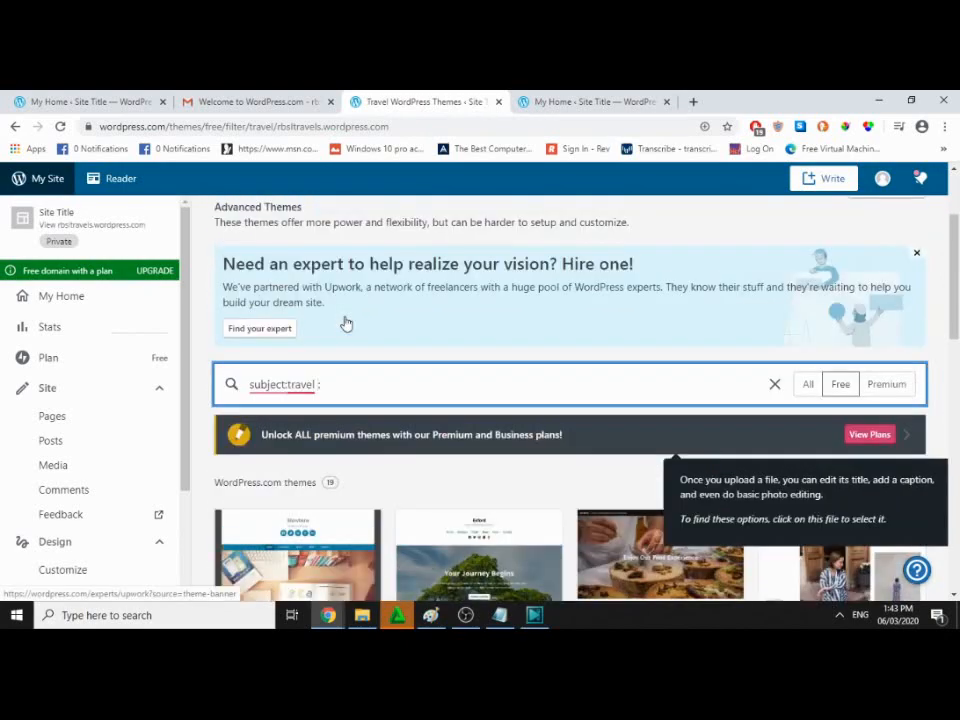
key("BackSpace")
Step: Browse the 19 free travel themes and open Coutoire's details page
scroll(350, 322, "down", 3)
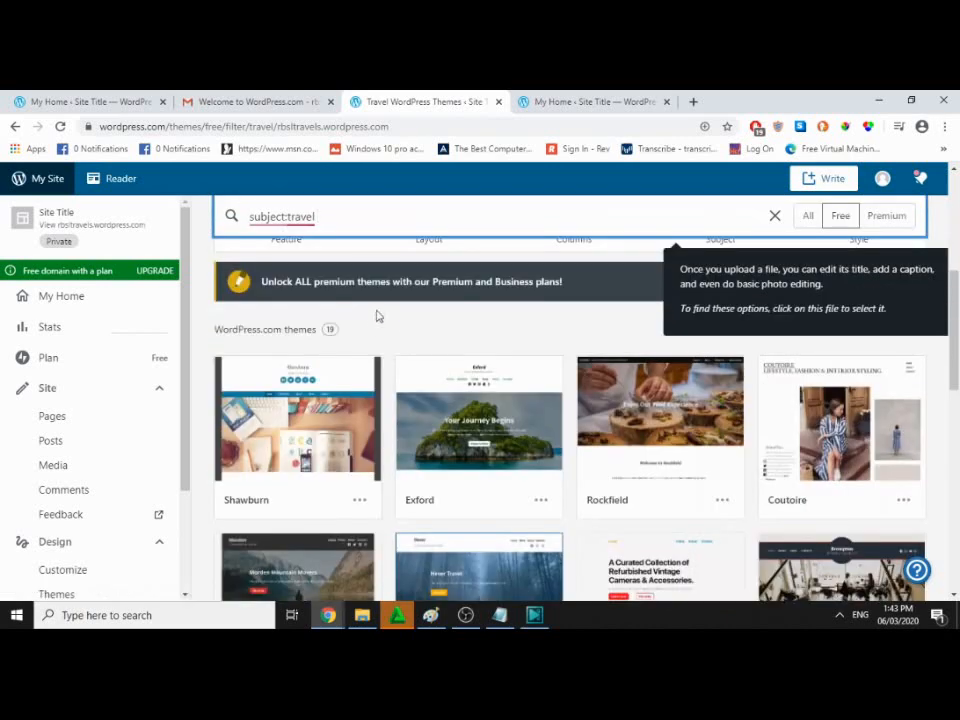
scroll(480, 450, "down", 2)
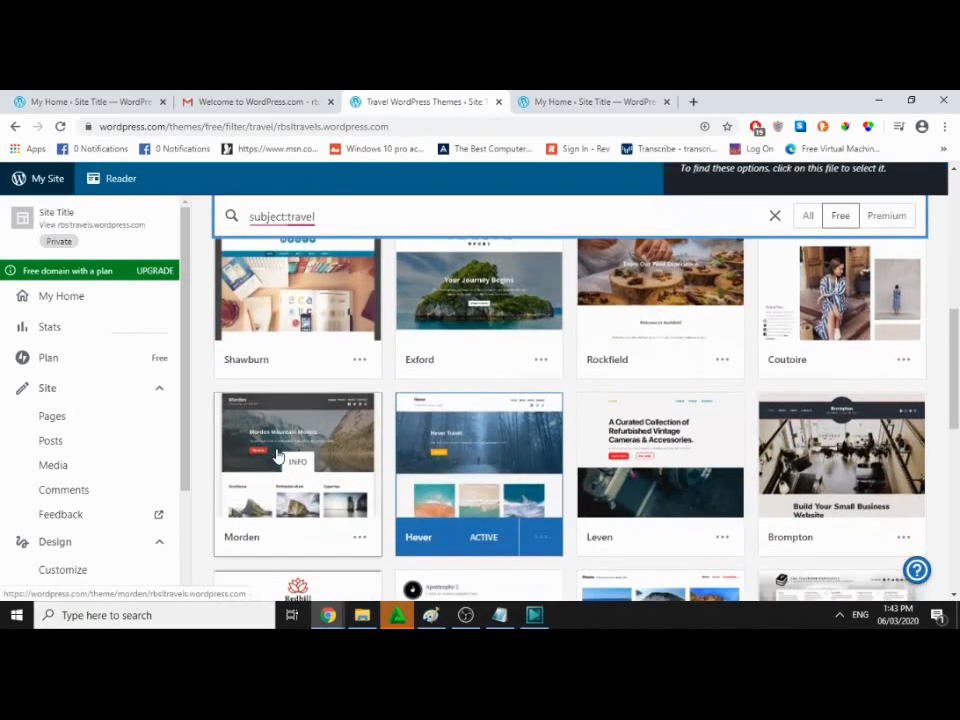
scroll(400, 416, "down", 5)
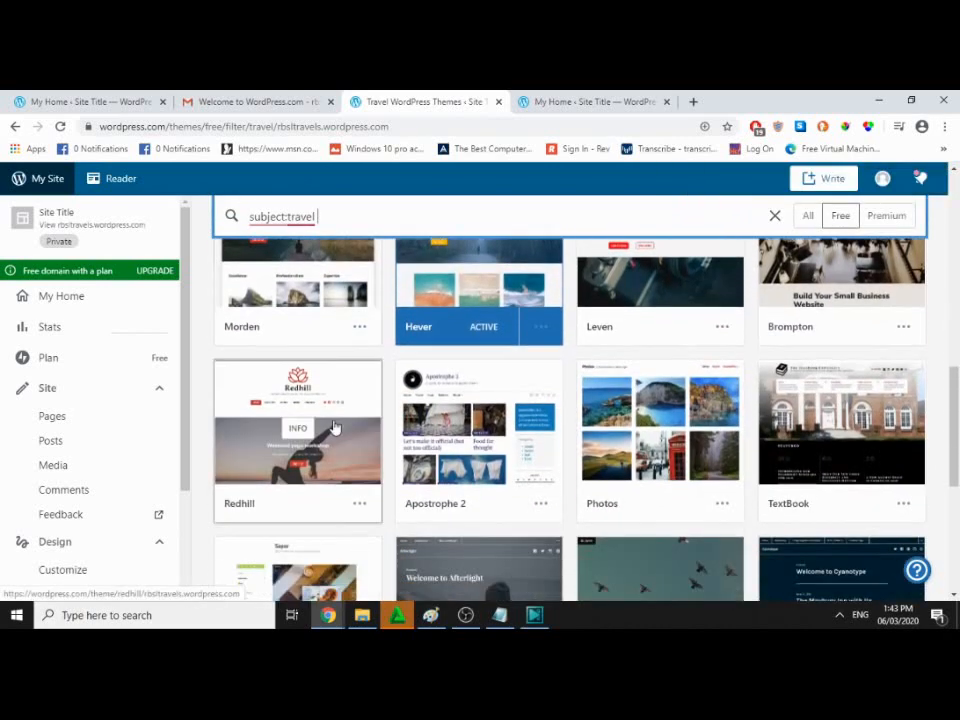
scroll(521, 403, "down", 2)
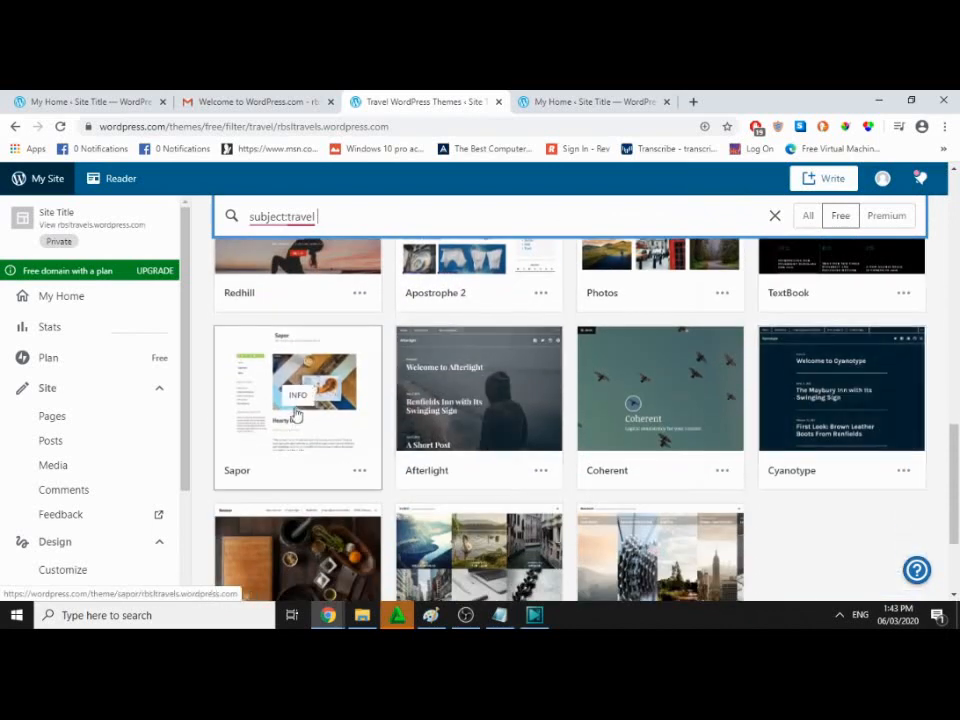
scroll(296, 414, "down", 1)
scroll(600, 496, "down", 1)
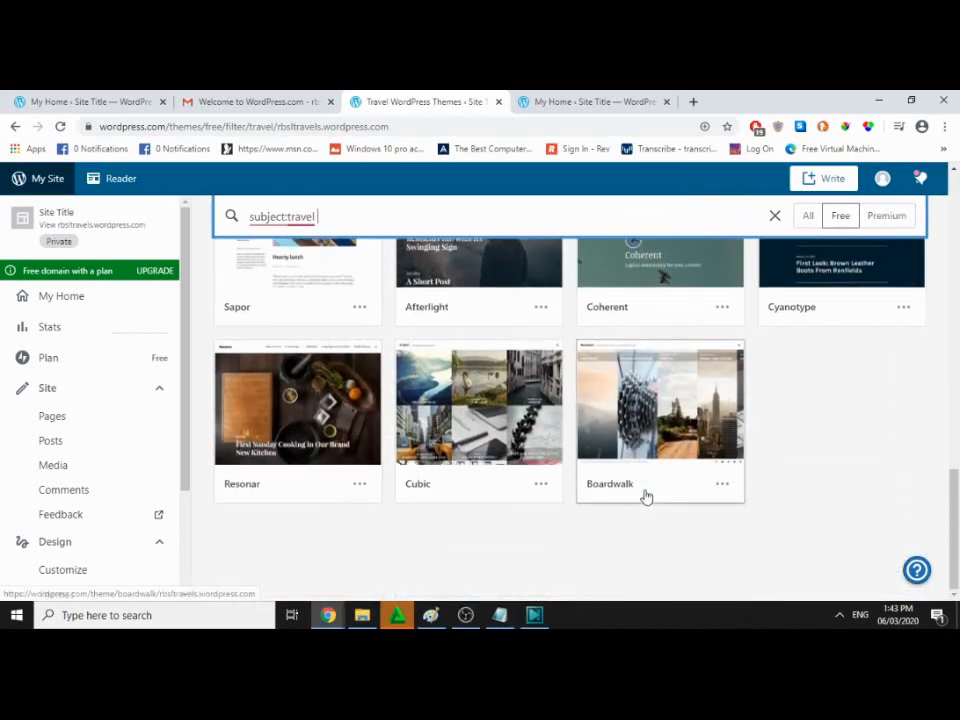
scroll(620, 520, "up", 1)
scroll(672, 505, "up", 5)
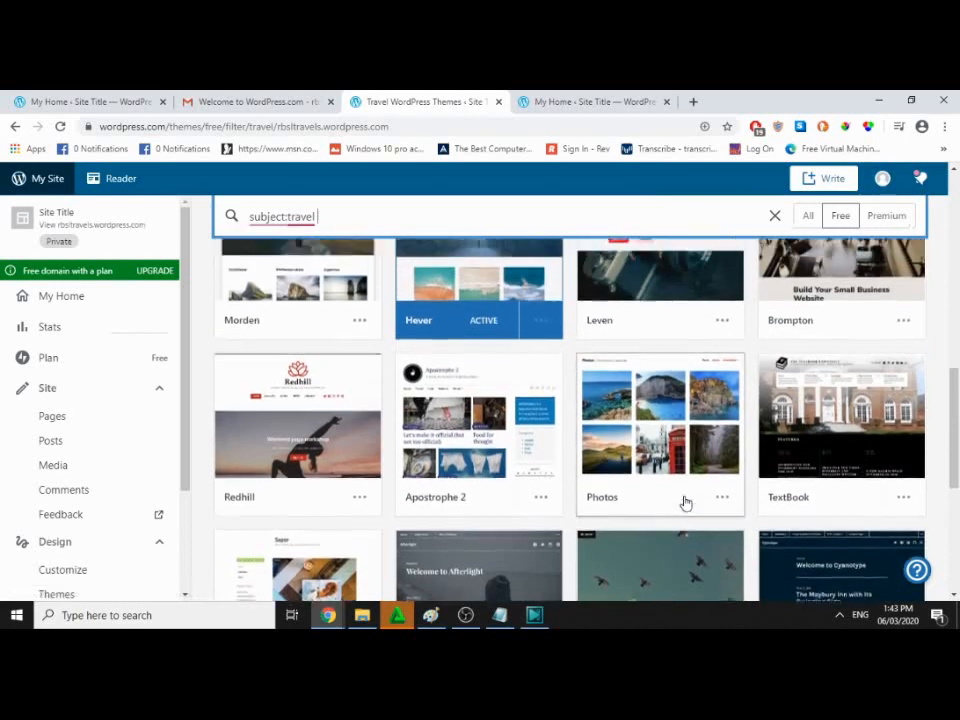
scroll(690, 517, "up", 3)
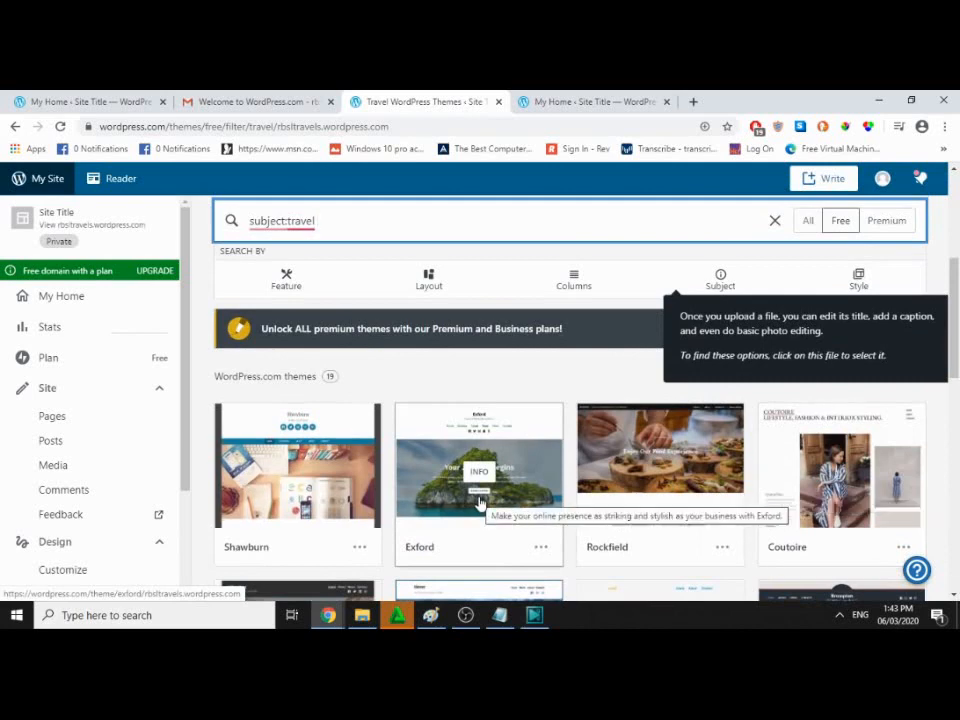
scroll(480, 503, "down", 2)
scroll(480, 503, "down", 1)
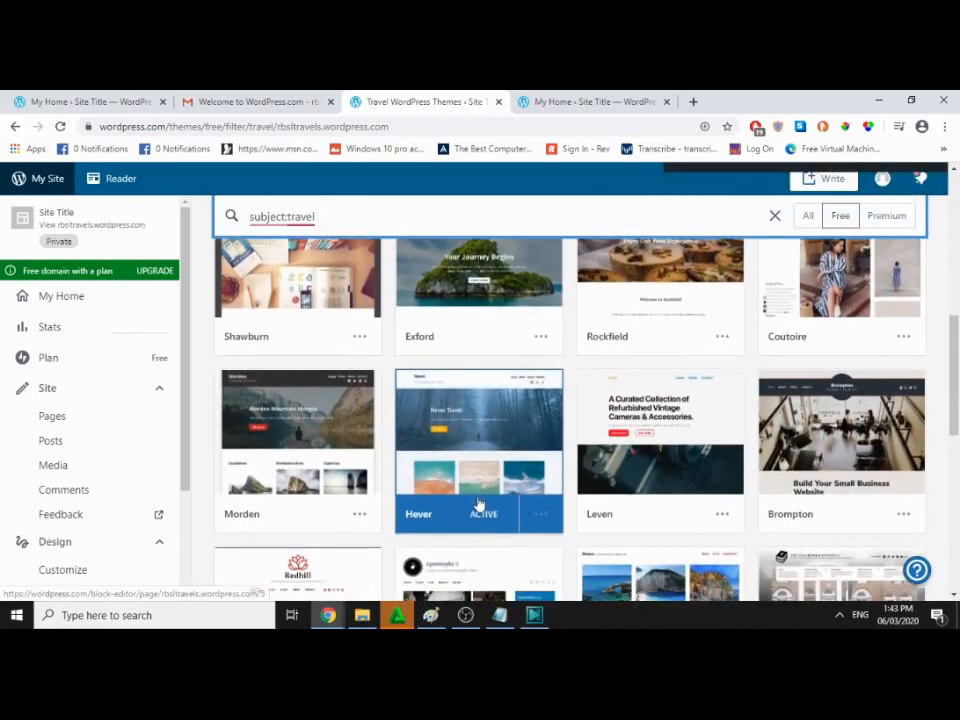
left_click(849, 277)
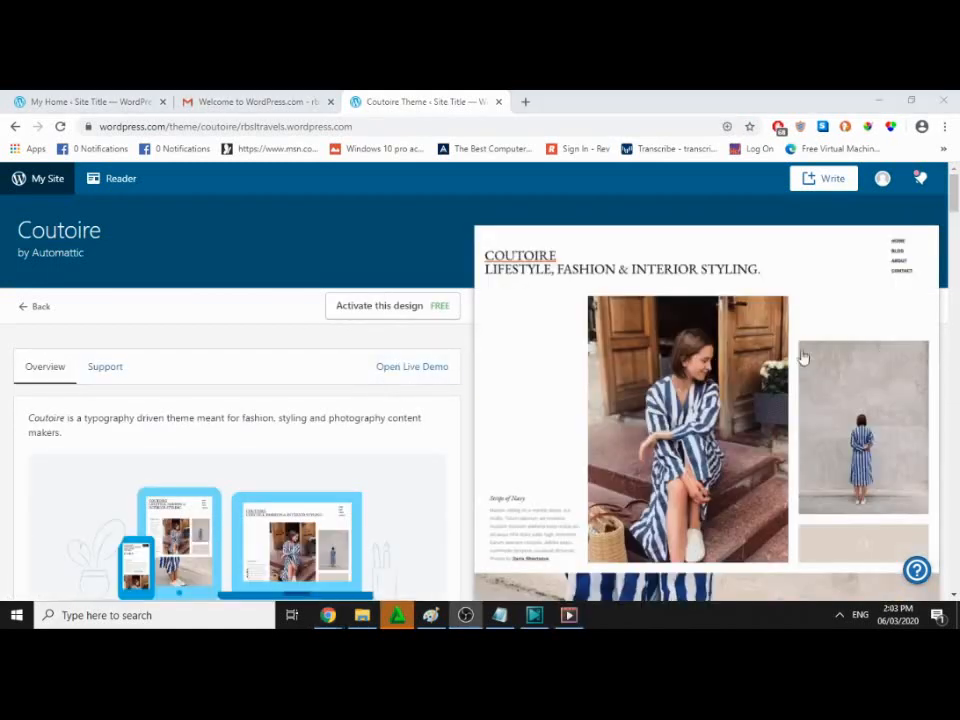
Step: Activate Coutoire as the site theme, confirm it, and view the new site
left_click(391, 314)
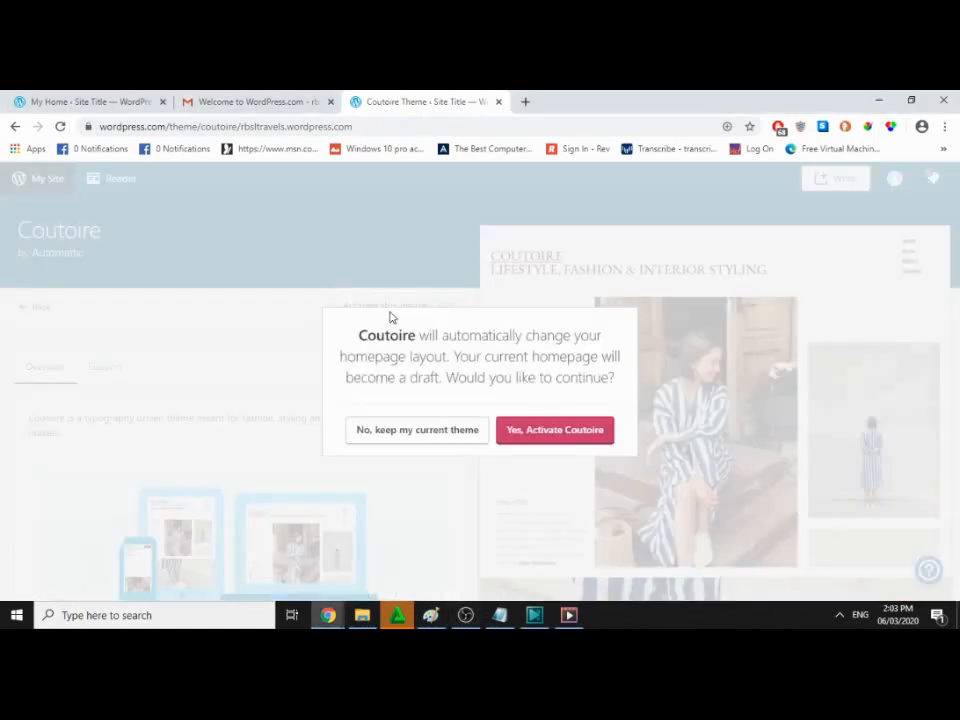
left_click(558, 436)
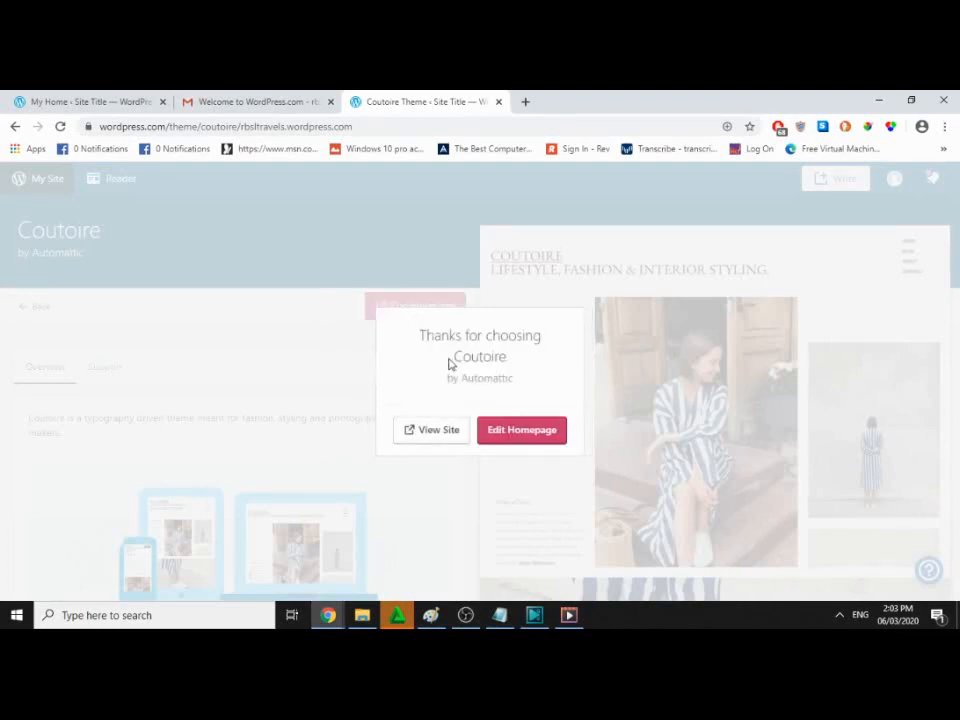
left_click(438, 432)
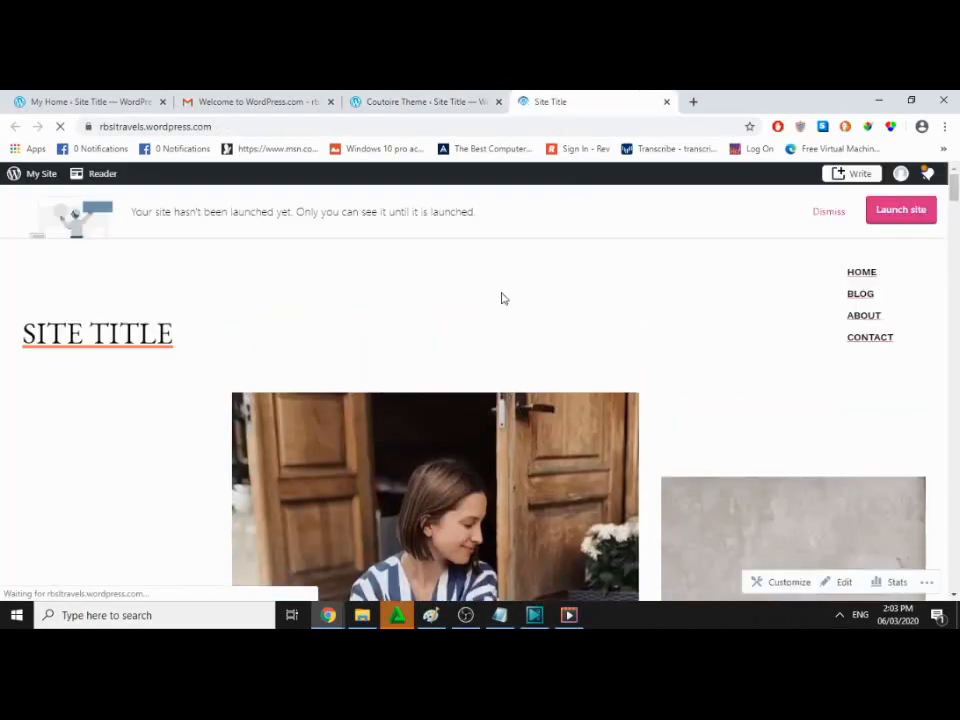
Step: Detach the live site tab into its own smaller browser window
scroll(503, 297, "down", 10)
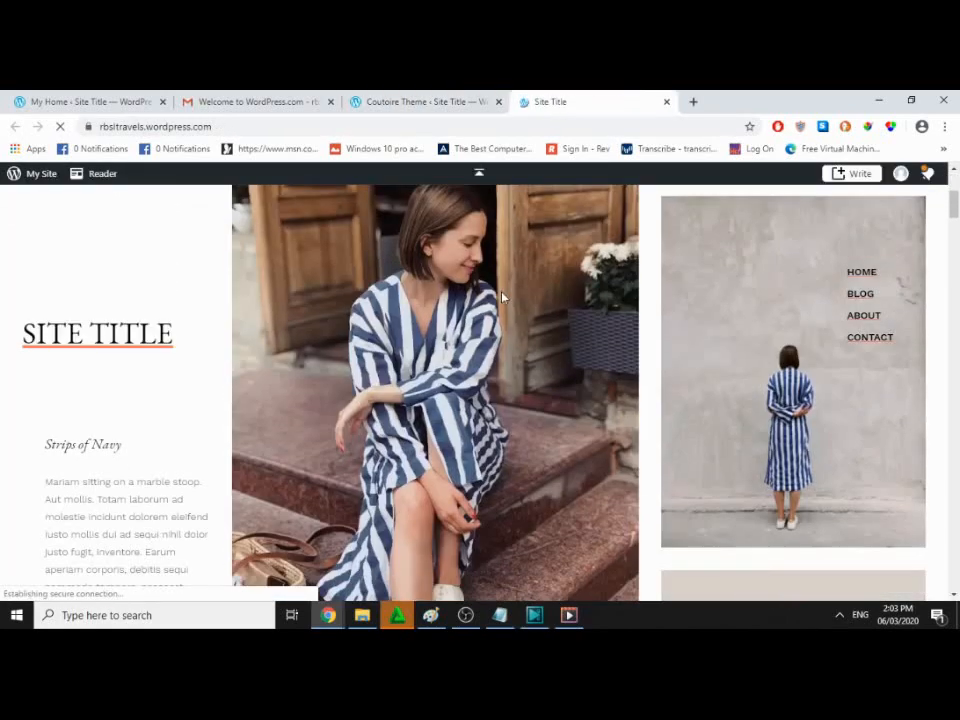
scroll(503, 297, "down", 5)
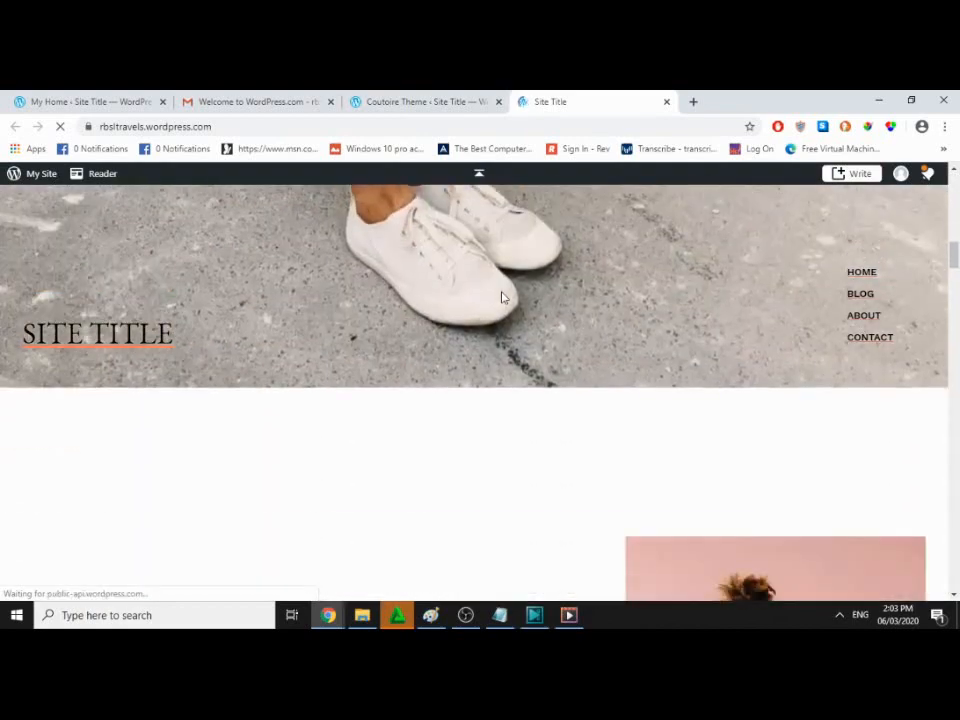
scroll(503, 297, "up", 7)
scroll(503, 297, "up", 8)
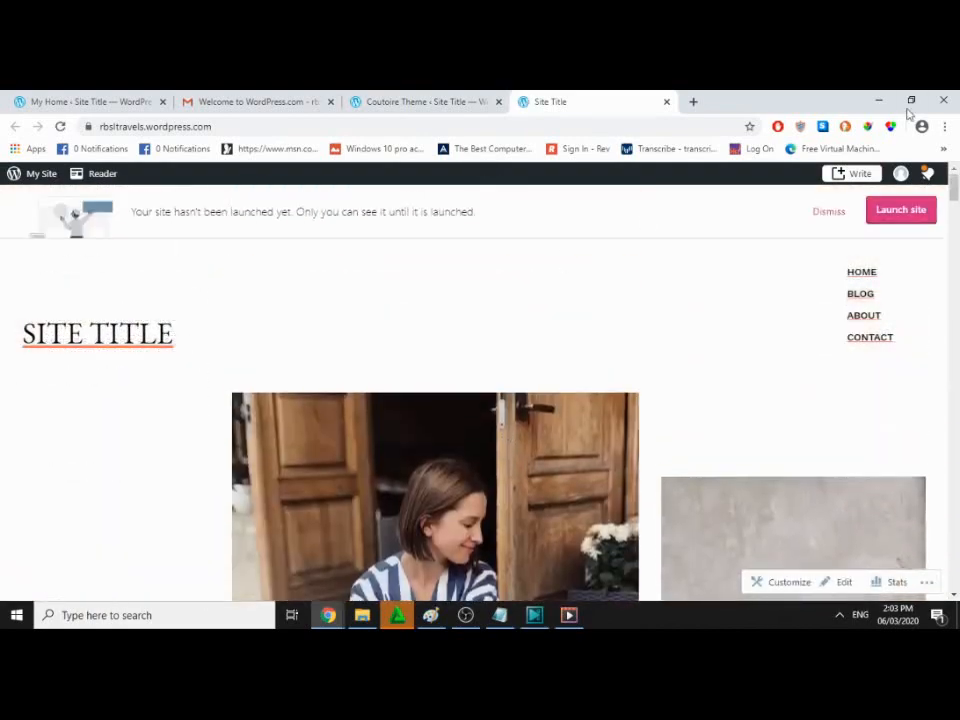
left_click(911, 100)
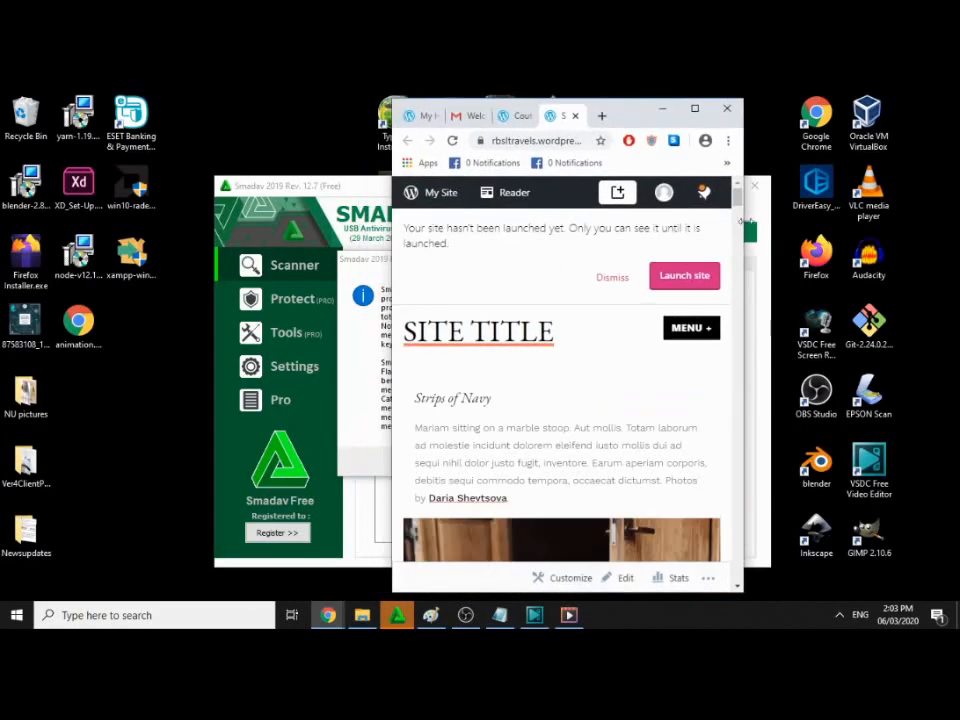
left_click(704, 111)
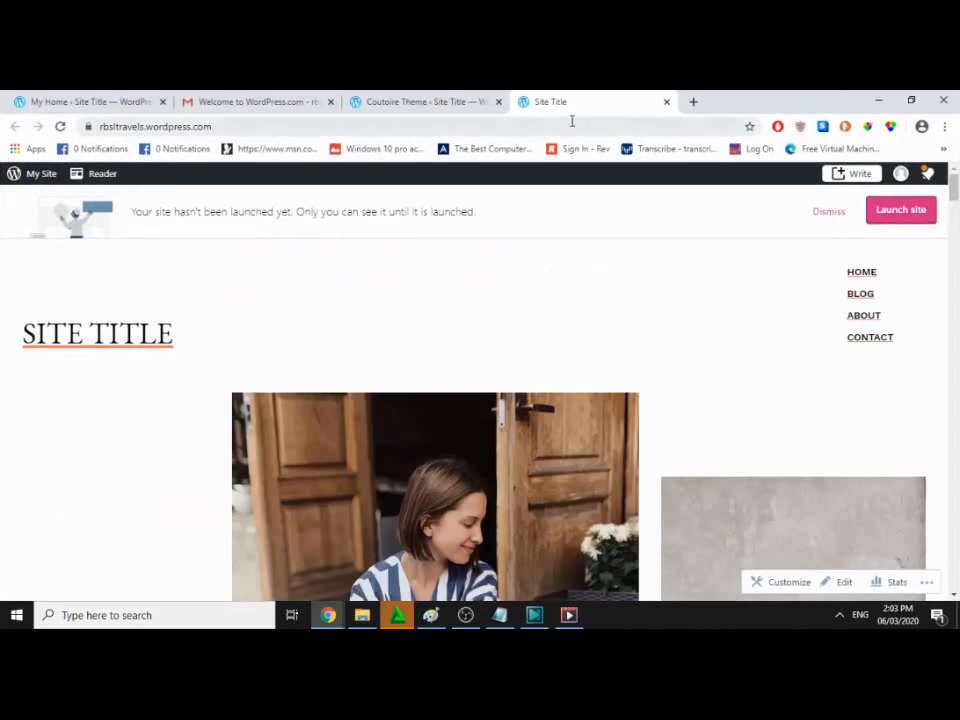
left_click_drag(565, 105, 545, 191)
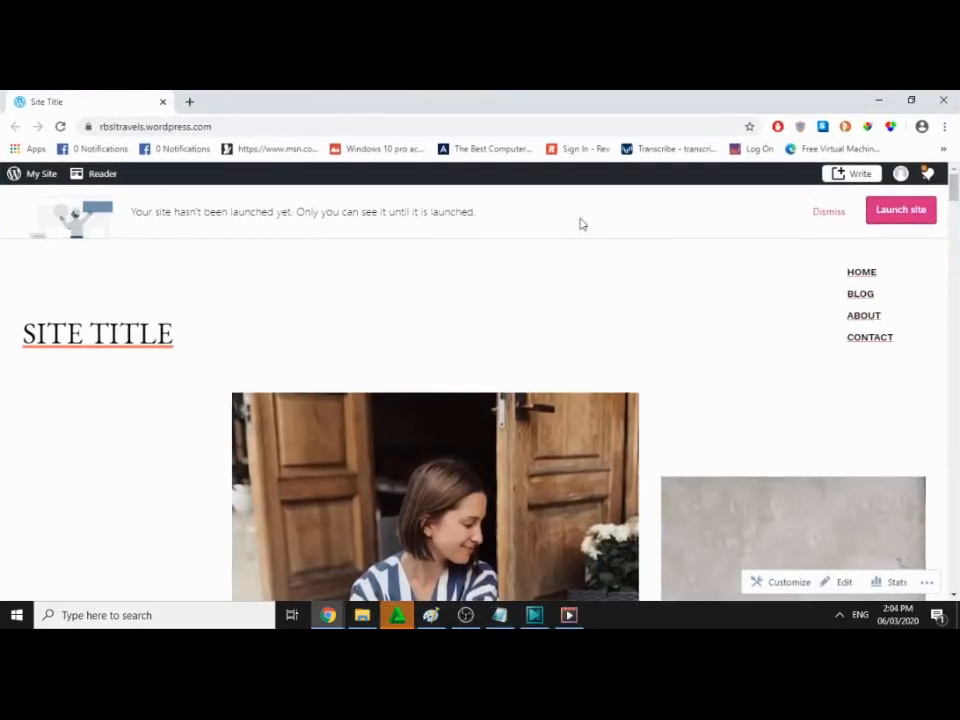
left_click(911, 100)
left_click_drag(630, 192, 508, 147)
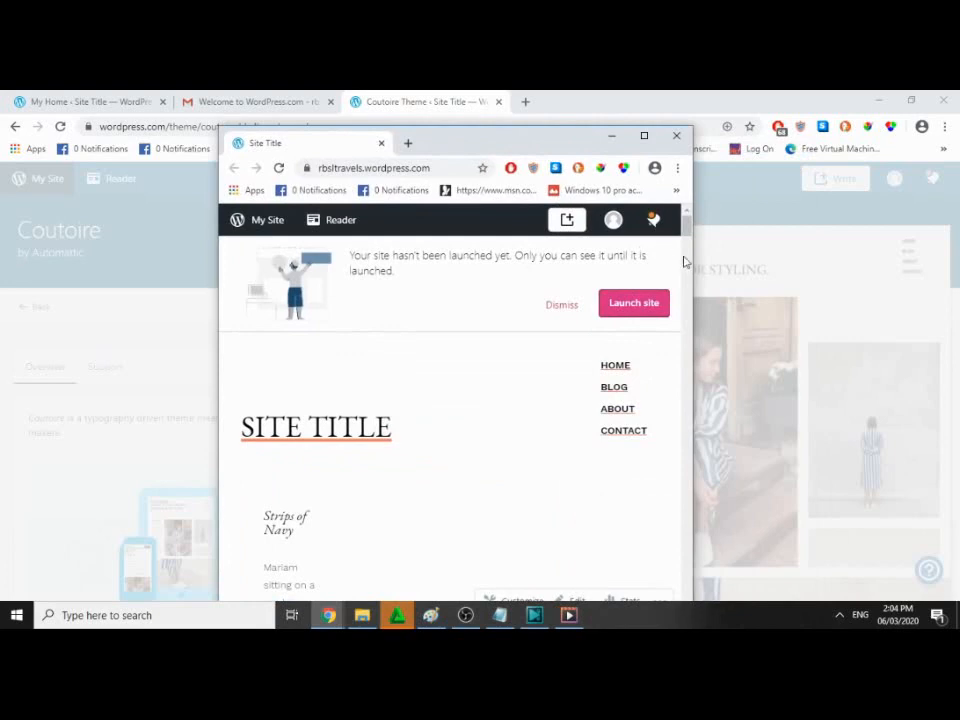
Step: Narrow the site window to check its mobile layout, then maximise it
left_click_drag(698, 257, 515, 251)
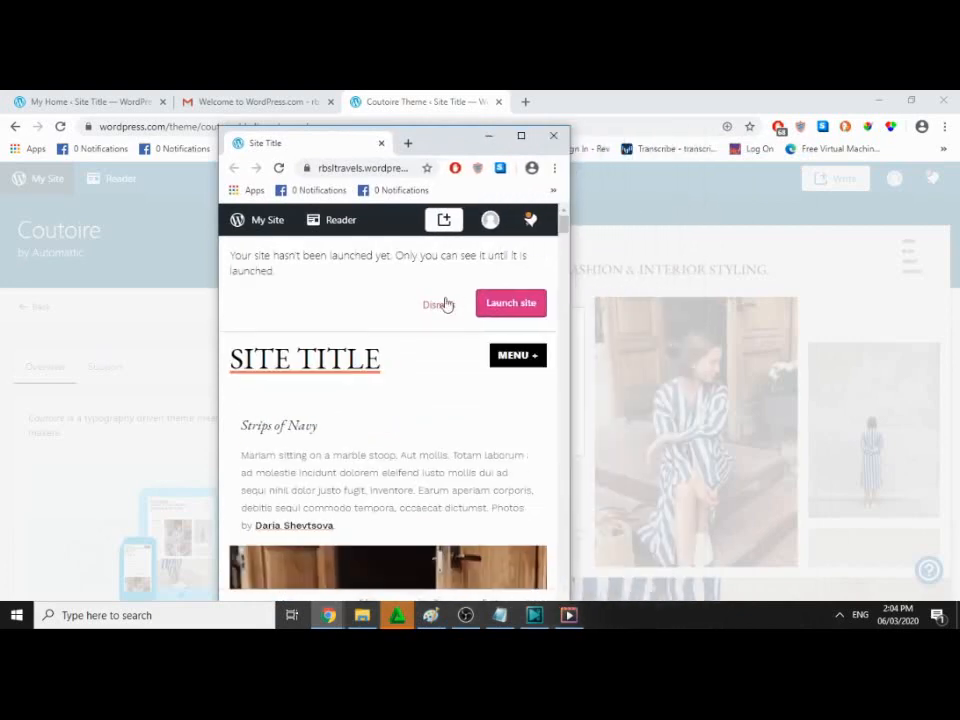
scroll(450, 298, "down", 10)
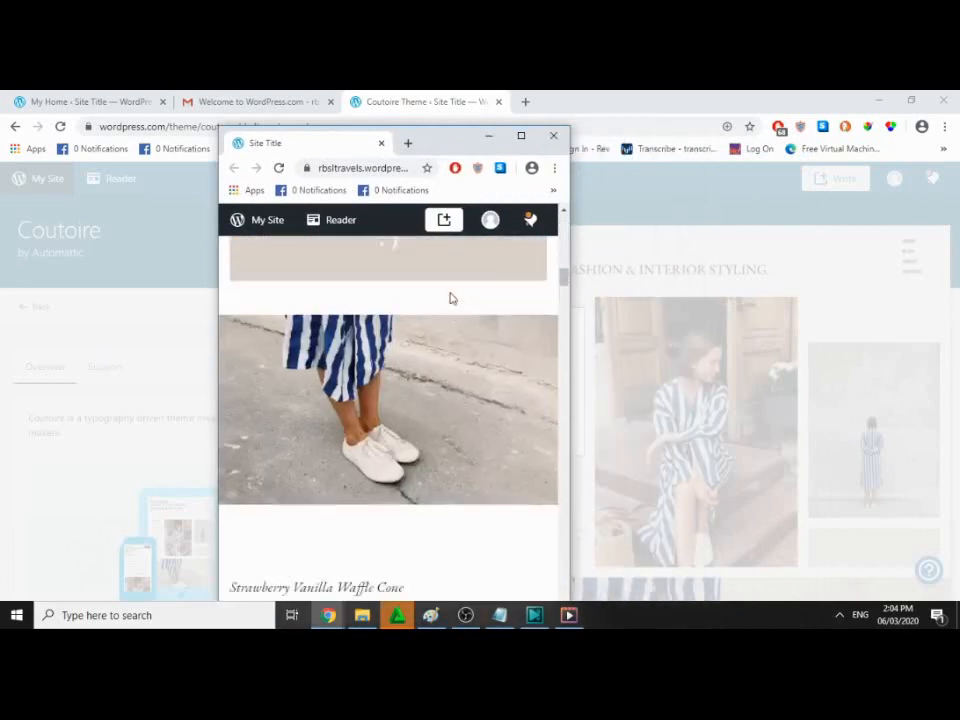
scroll(452, 298, "down", 10)
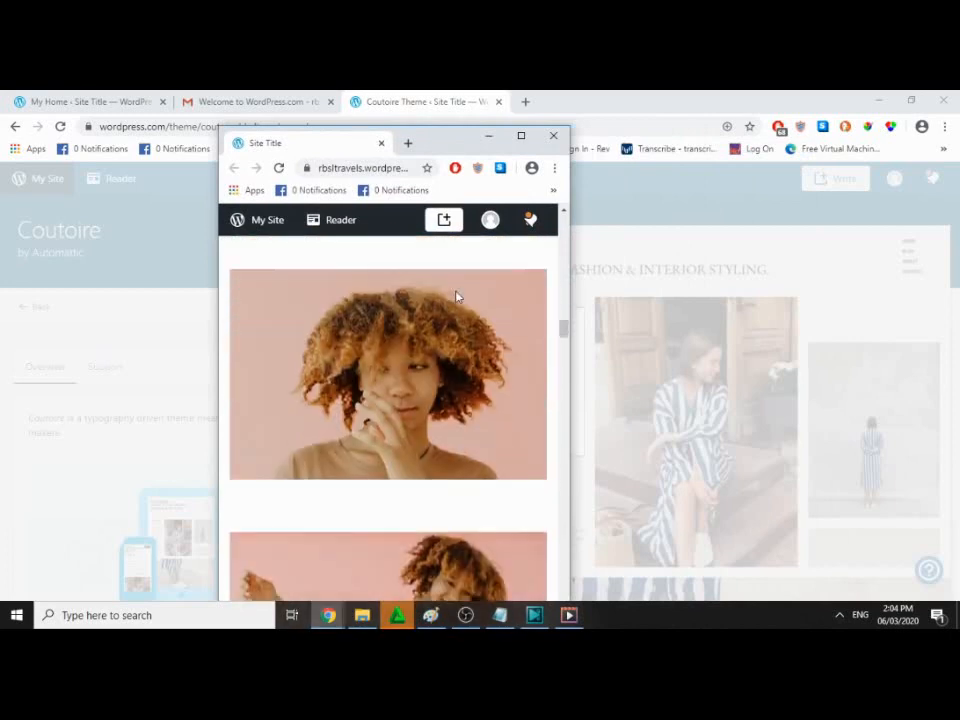
scroll(456, 296, "down", 5)
scroll(457, 296, "down", 15)
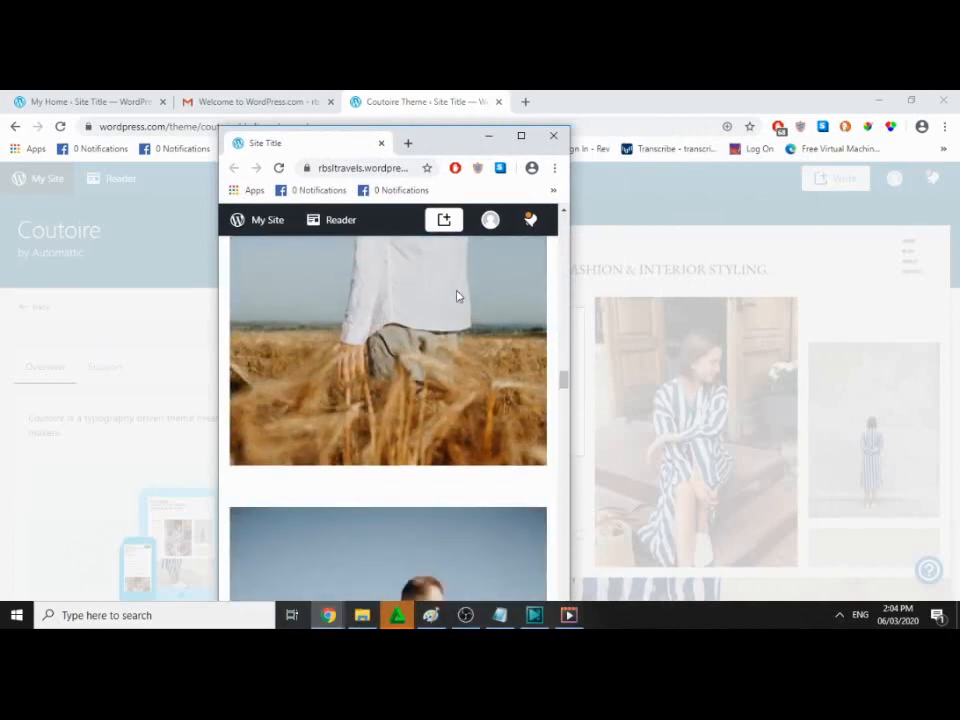
scroll(458, 294, "down", 15)
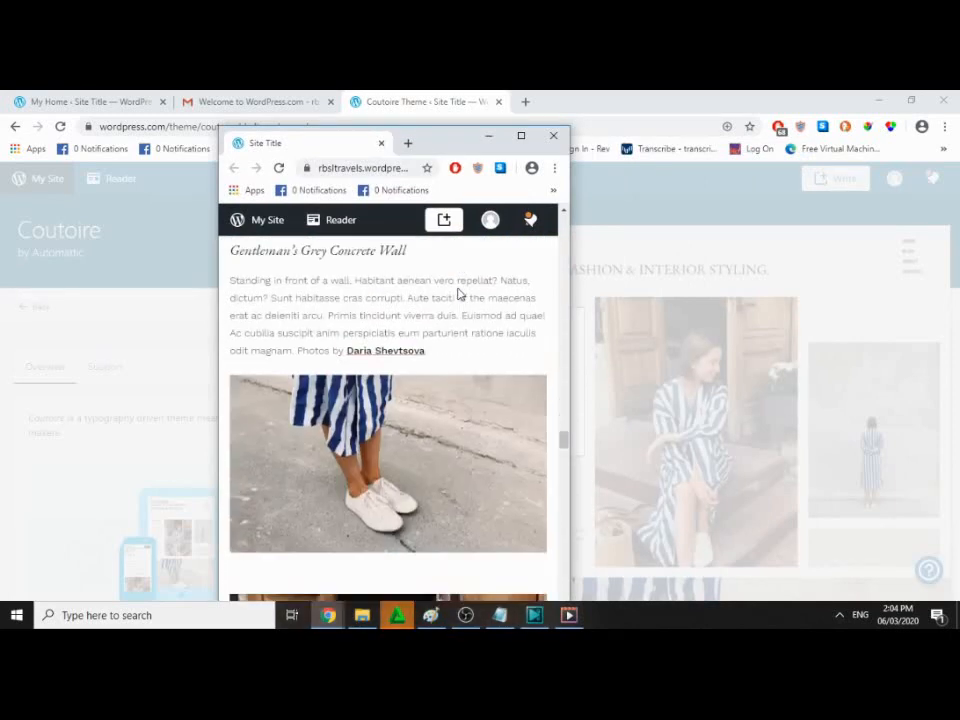
scroll(458, 292, "down", 12)
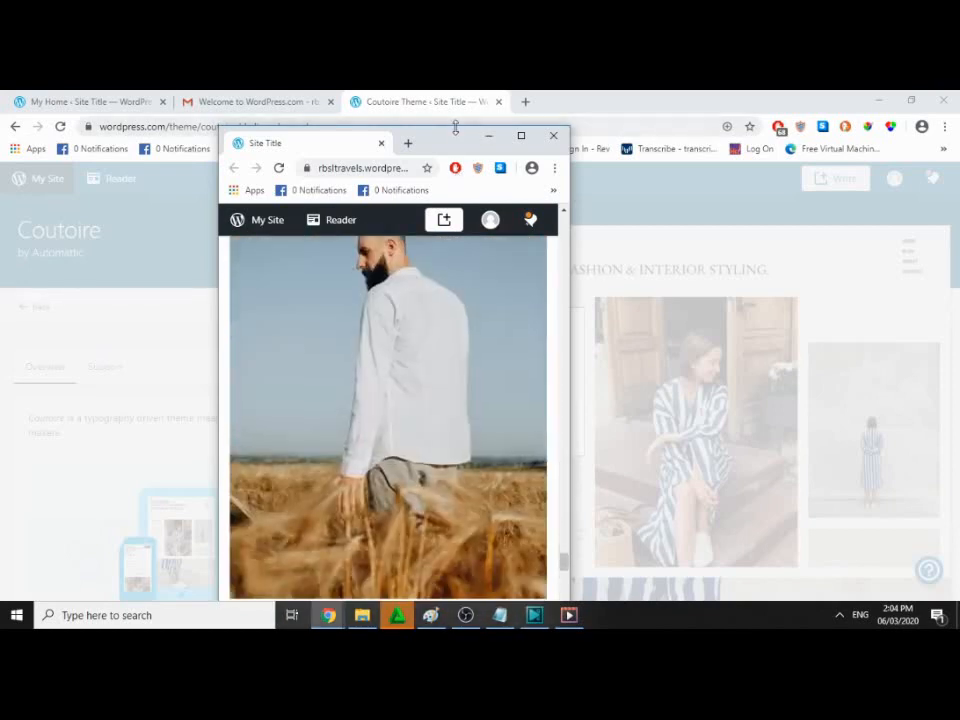
left_click_drag(455, 128, 401, 126)
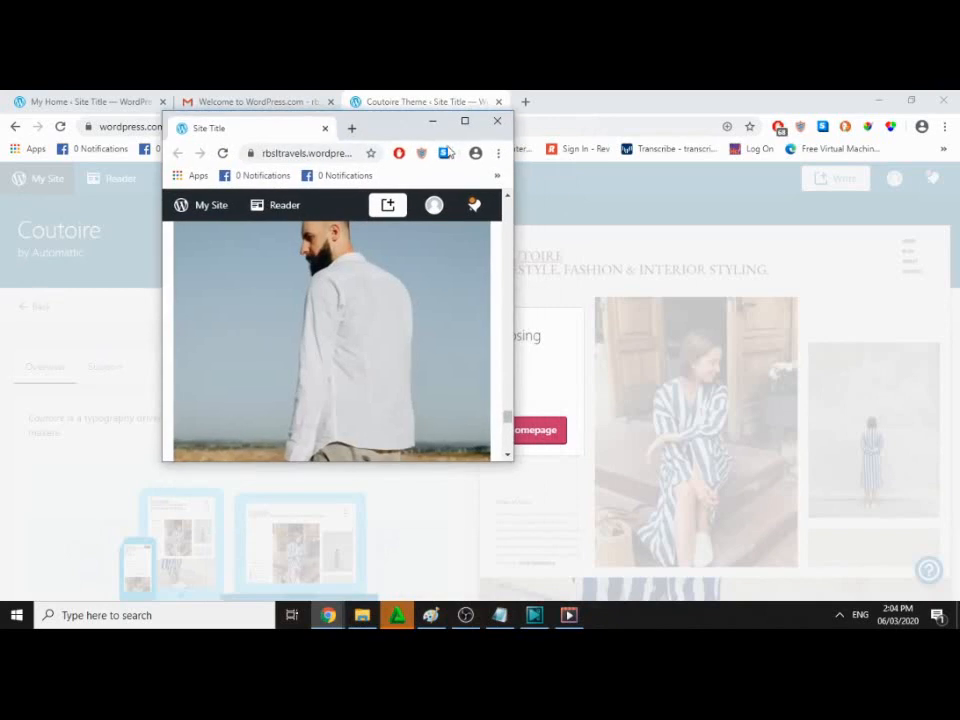
left_click(465, 121)
scroll(627, 285, "up", 5)
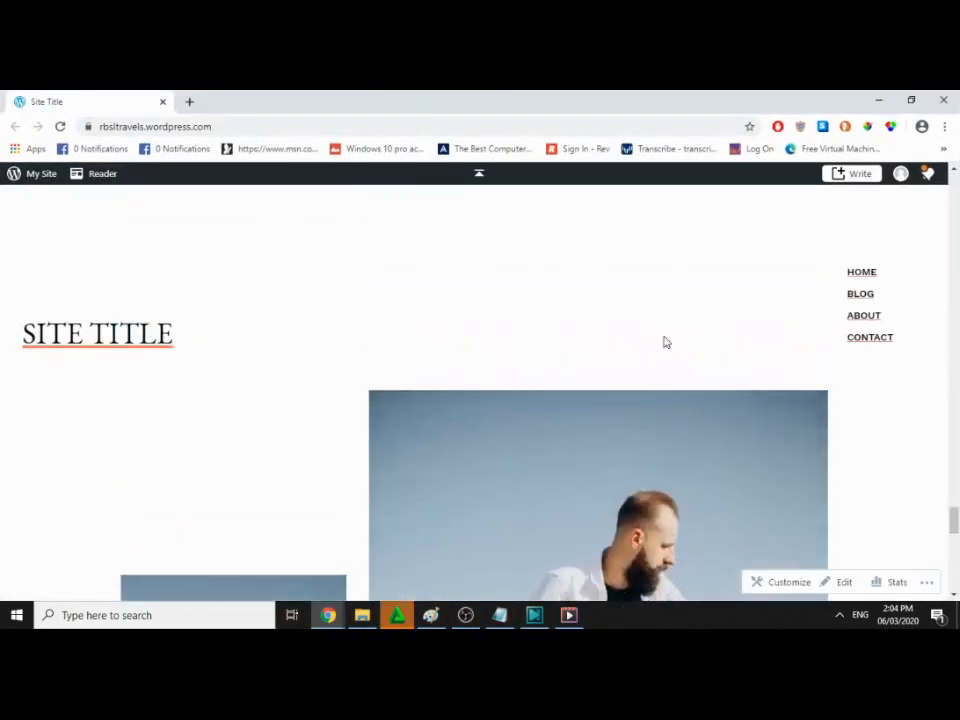
scroll(665, 342, "up", 5)
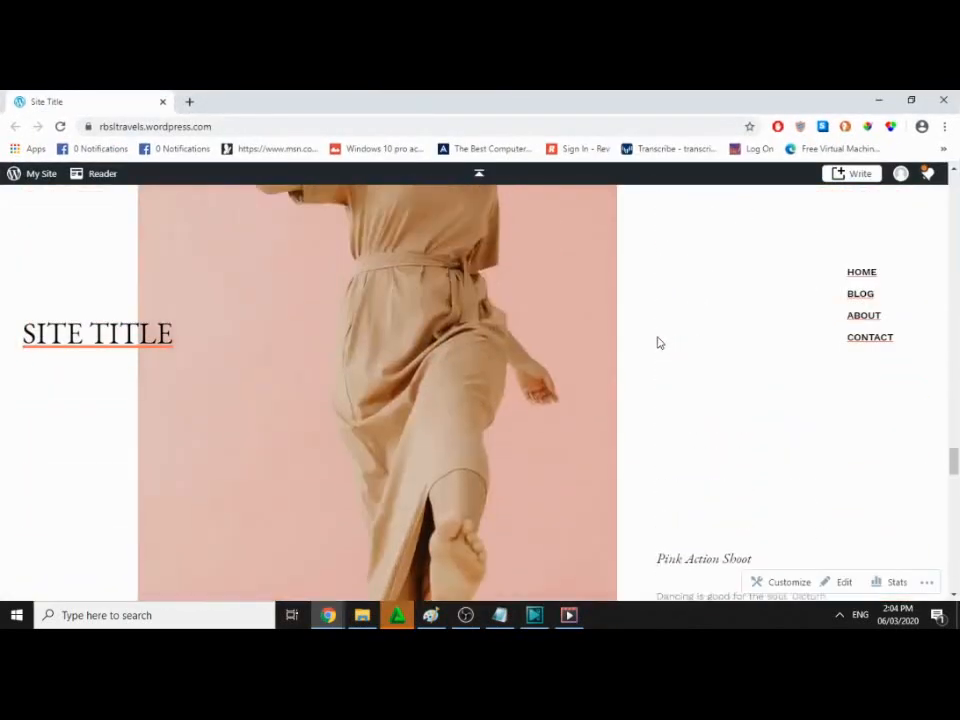
key("ctrl+shift+i")
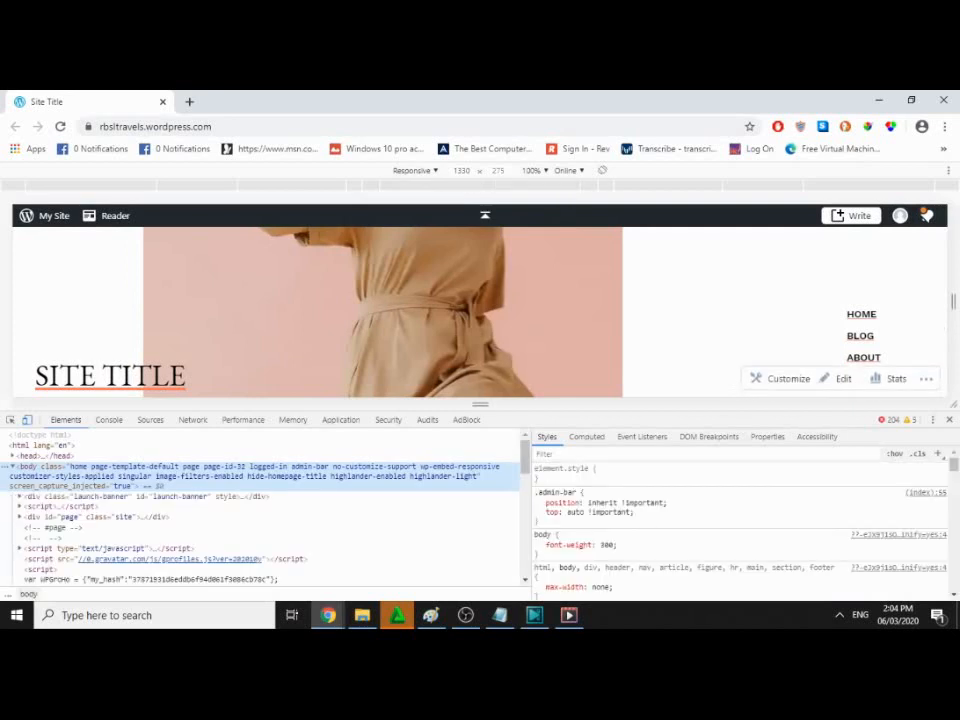
left_click(436, 172)
left_click(435, 214)
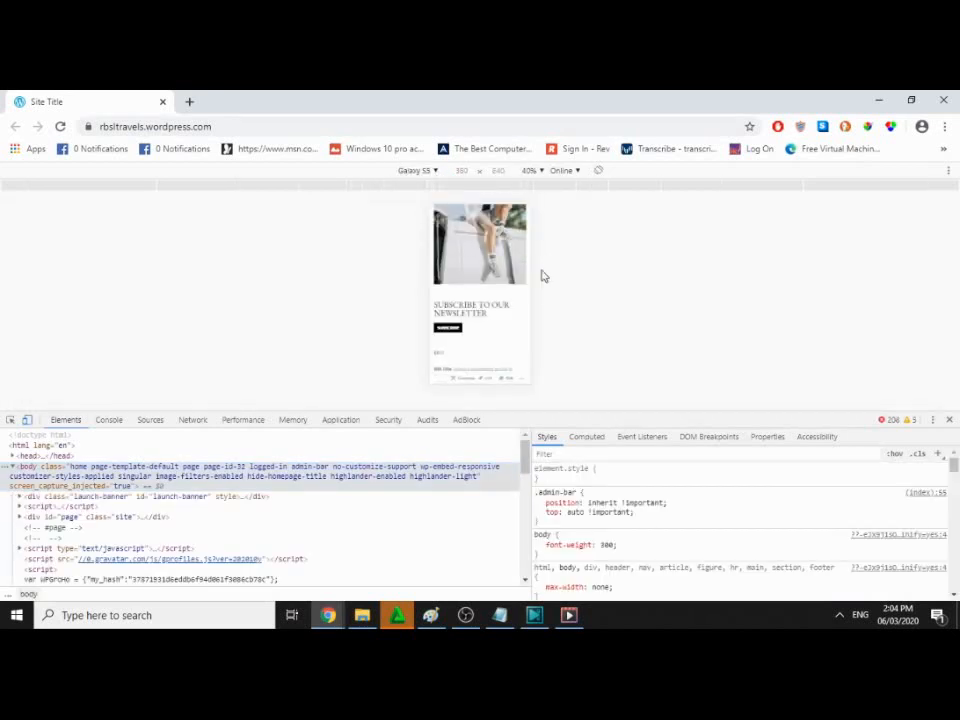
scroll(506, 292, "down", 10)
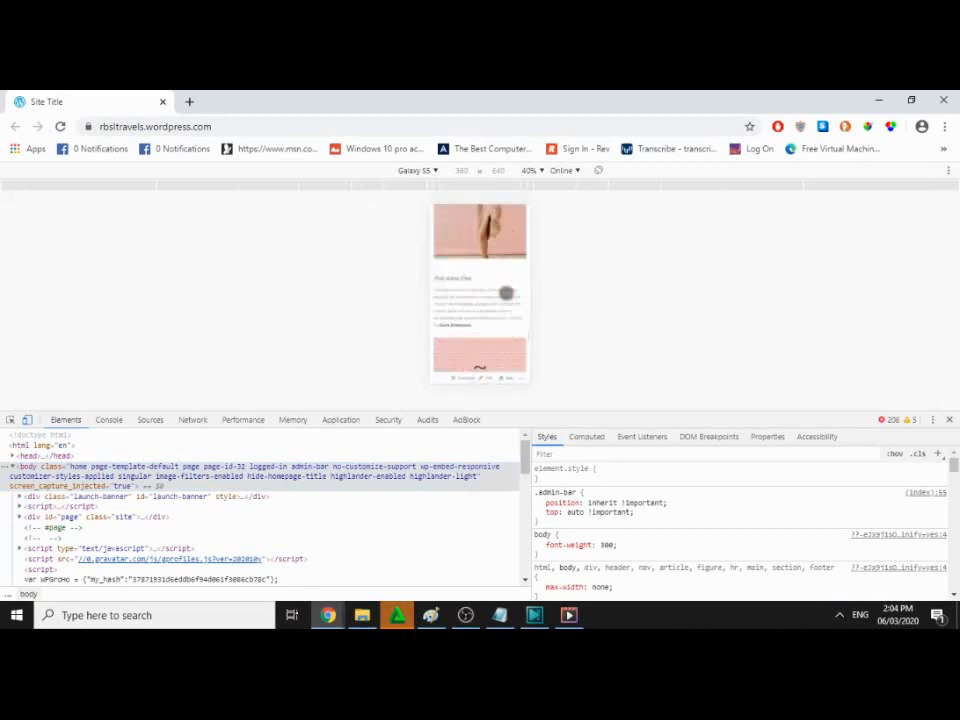
scroll(506, 292, "down", 10)
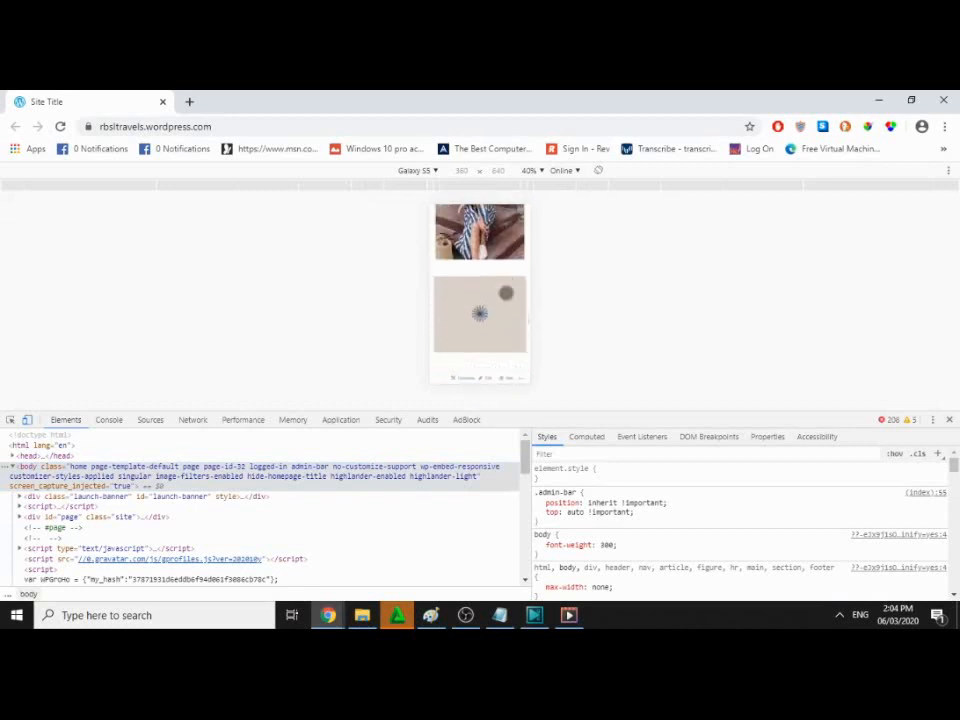
left_click(436, 174)
left_click(432, 230)
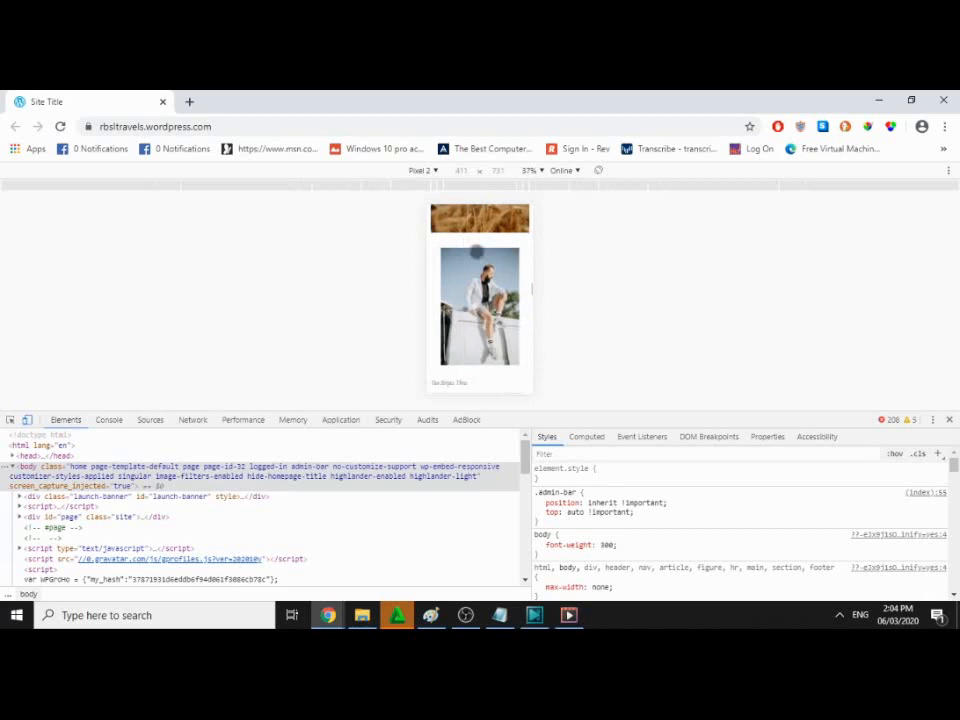
left_click(436, 175)
left_click(430, 263)
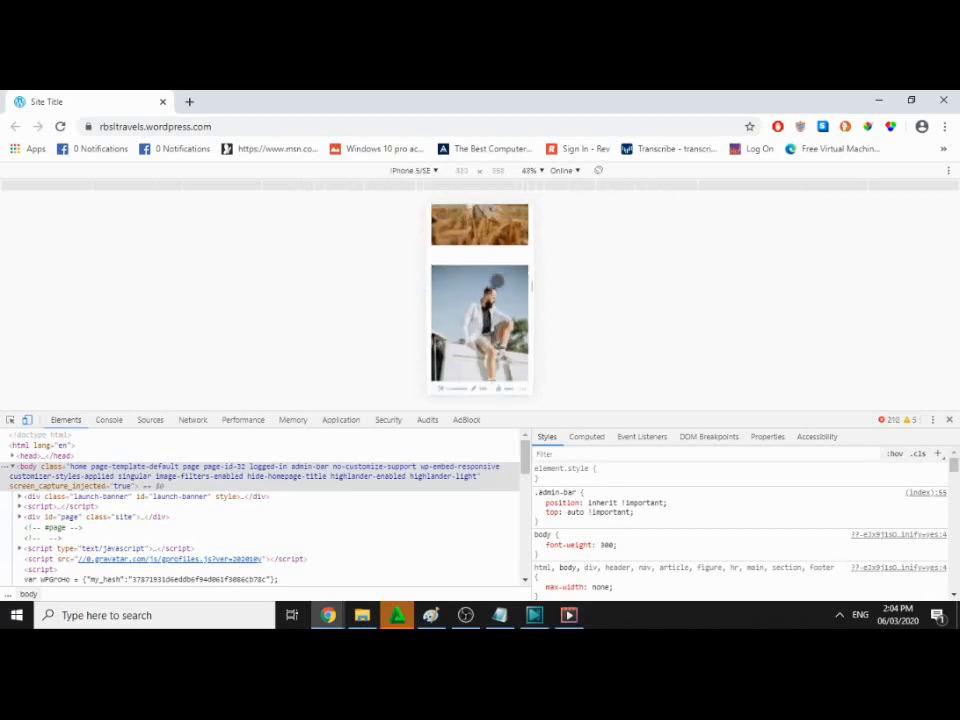
scroll(496, 281, "down", 10)
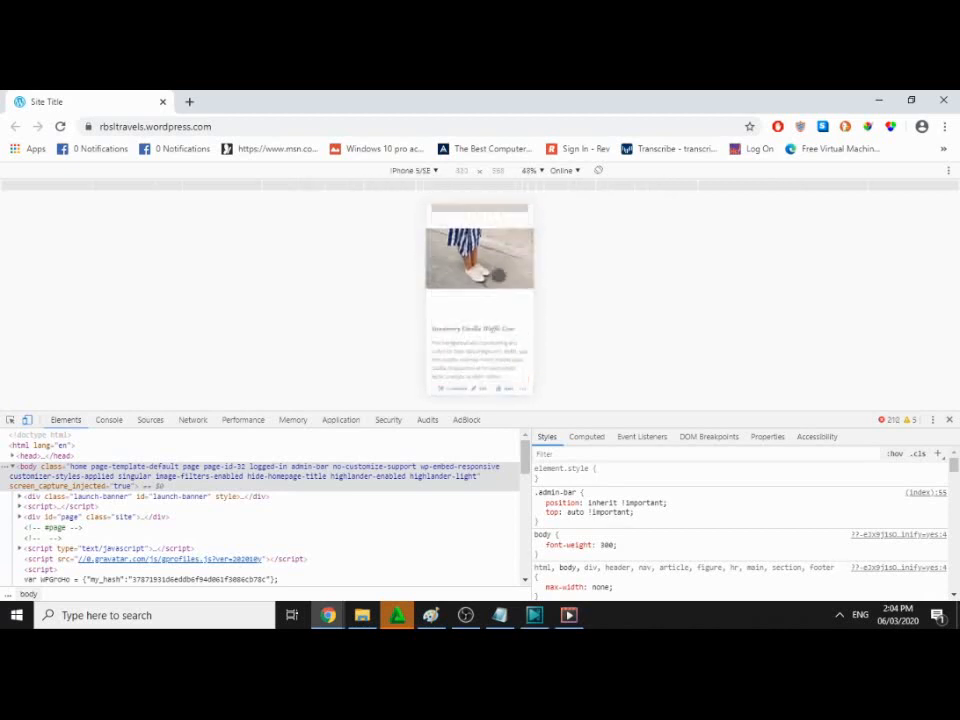
scroll(497, 274, "up", 10)
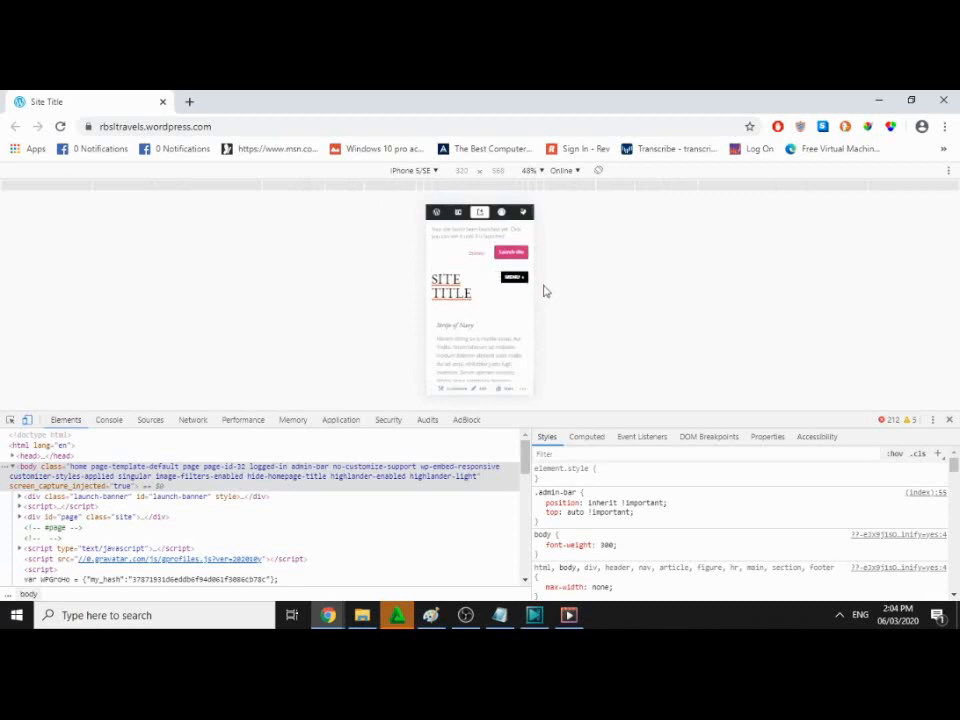
left_click(432, 175)
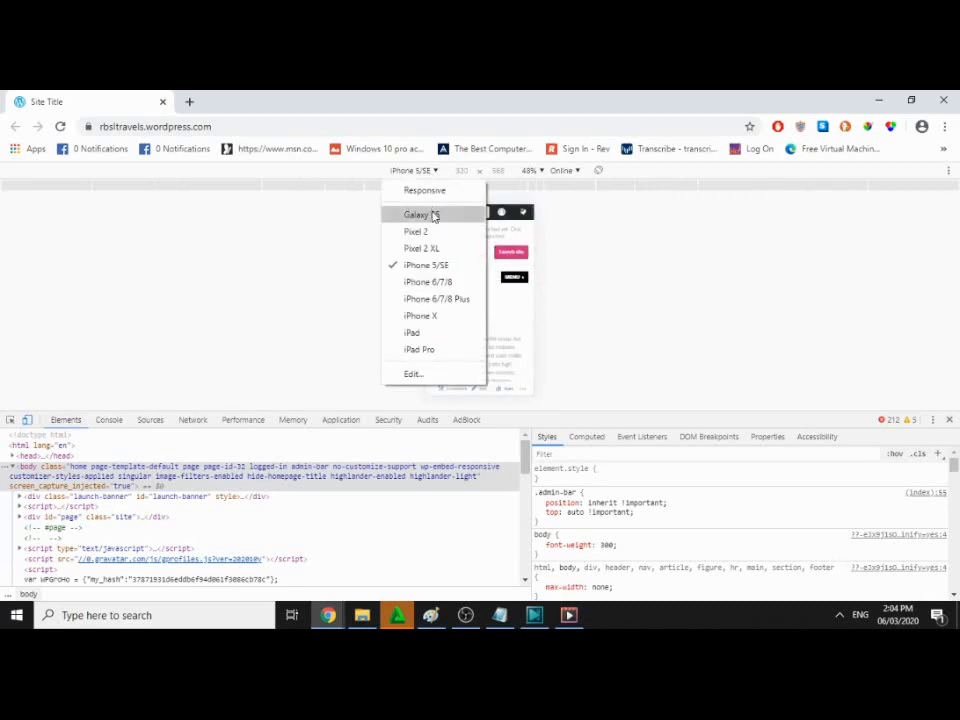
left_click(432, 194)
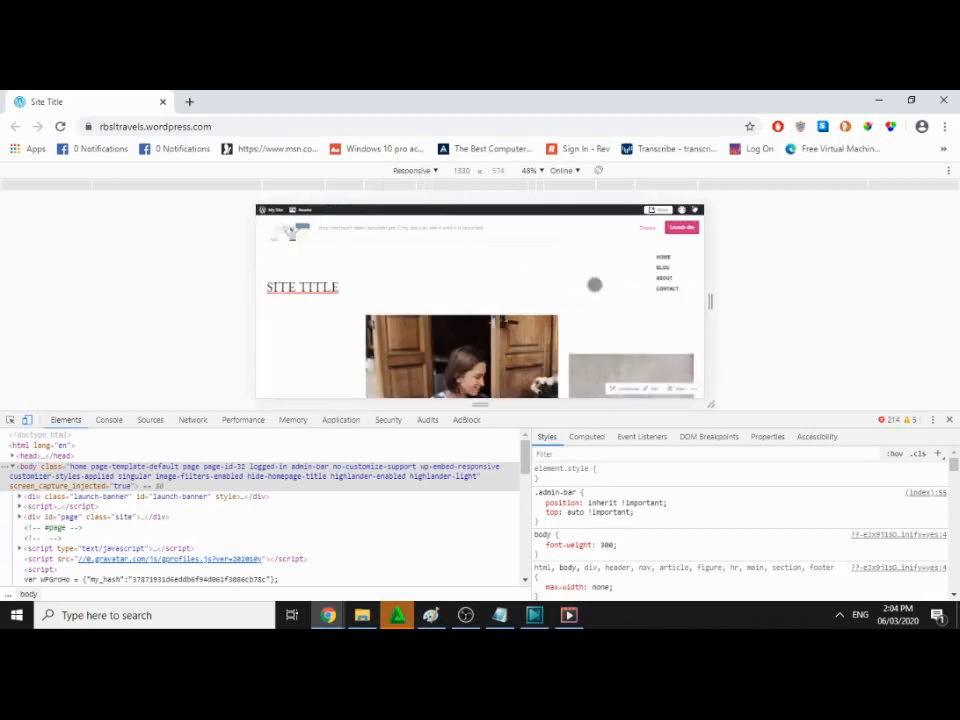
left_click_drag(707, 306, 952, 300)
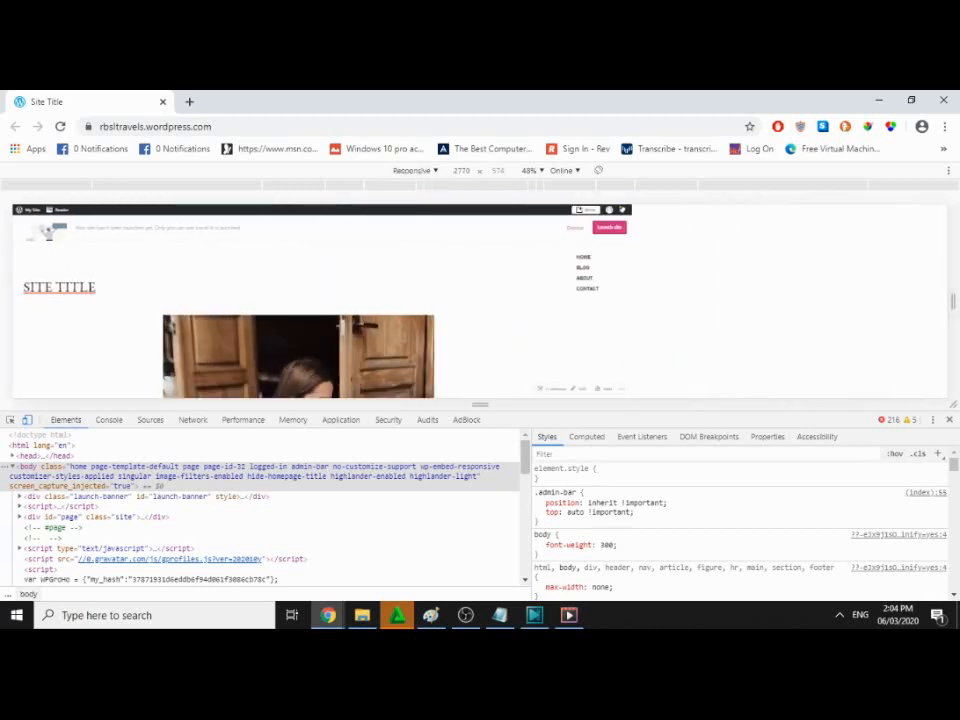
left_click(950, 420)
Step: Look over the live rbsltravels site, then close its separate window
scroll(518, 326, "down", 5)
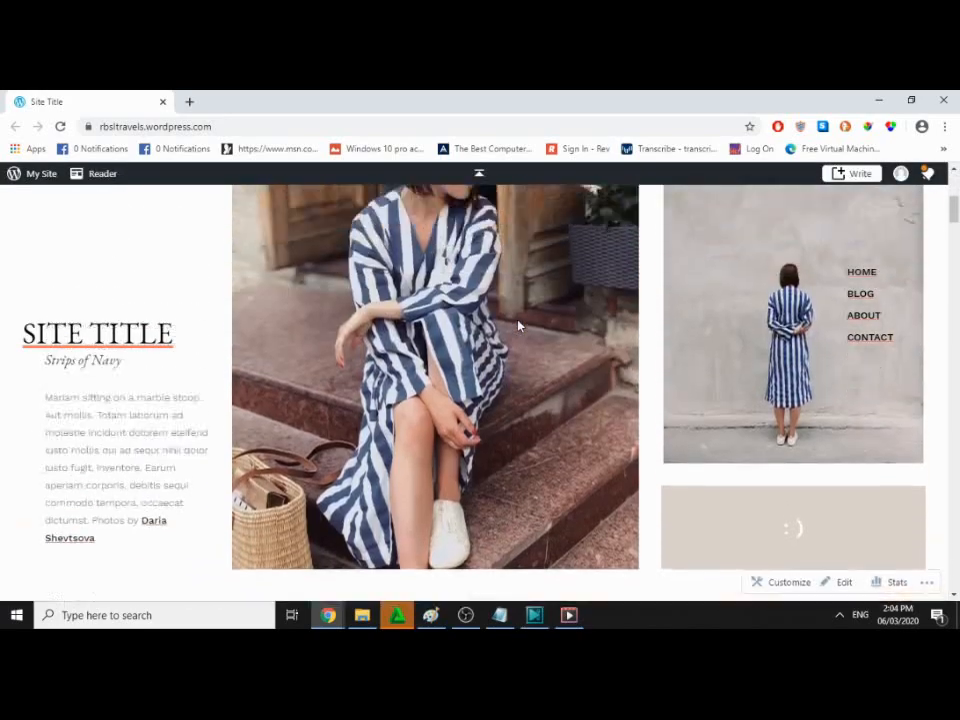
scroll(518, 326, "up", 5)
scroll(518, 326, "down", 1)
scroll(518, 326, "down", 15)
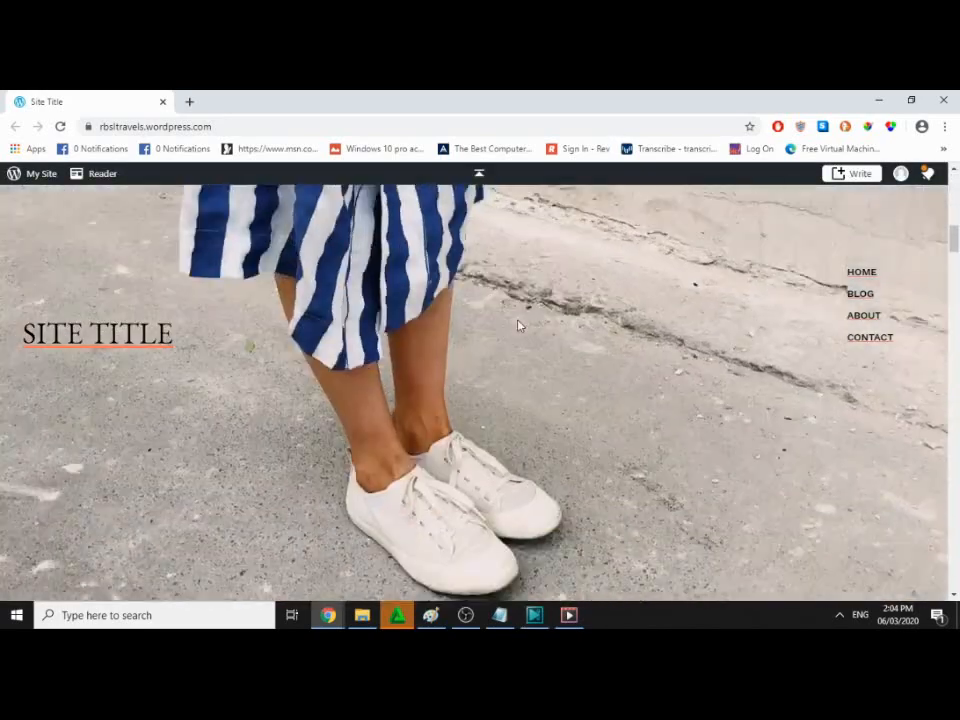
scroll(518, 326, "down", 4)
scroll(516, 324, "up", 5)
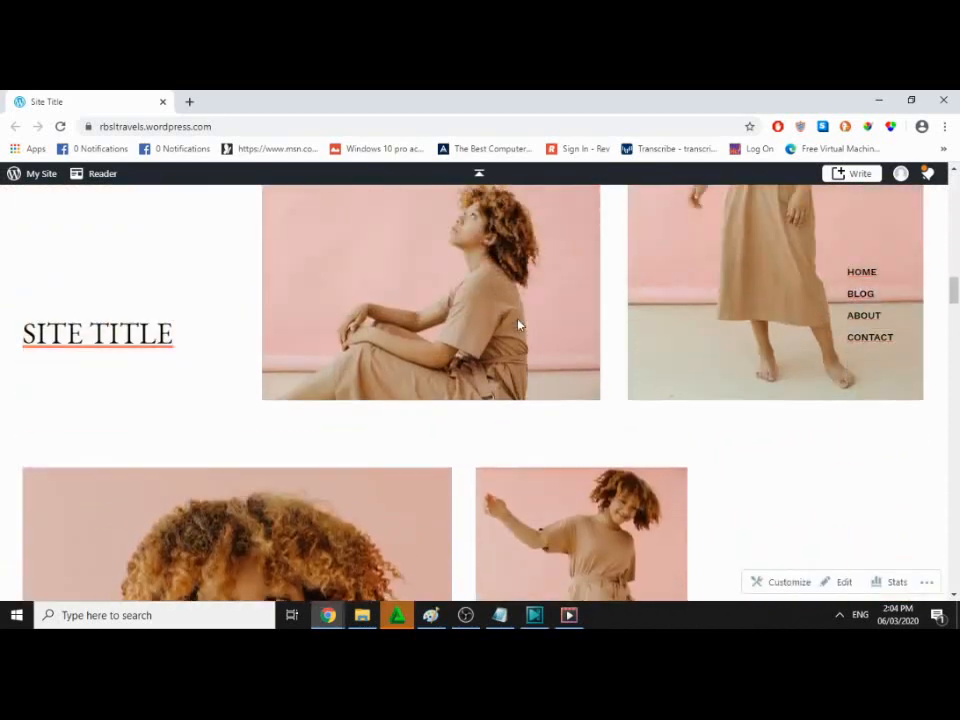
left_click(943, 101)
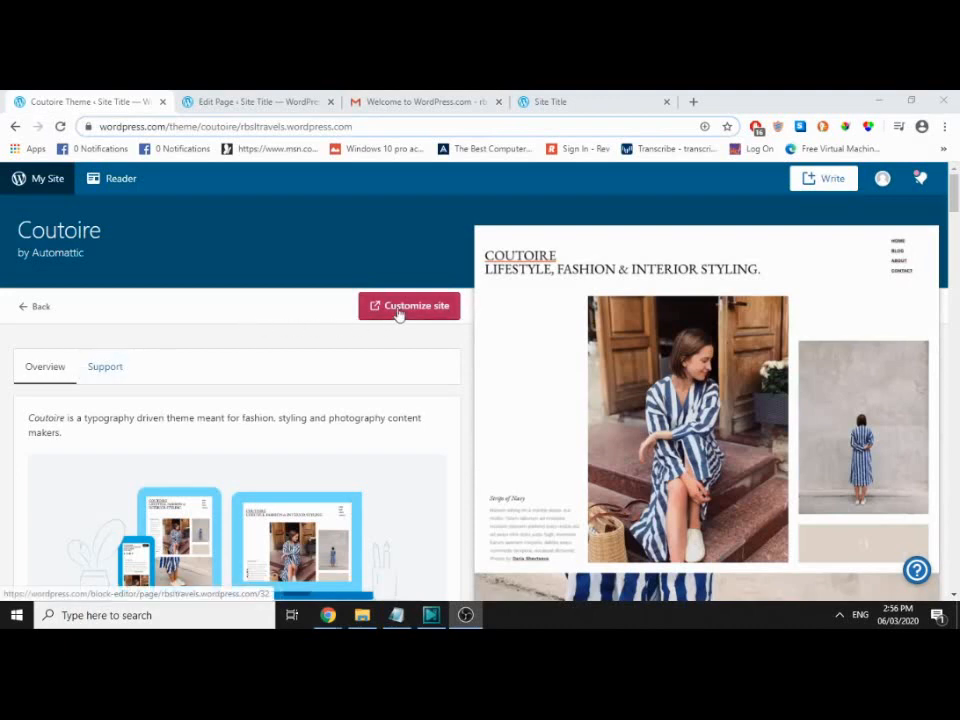
Step: Switch to the Home page editor and look over the page
left_click(240, 105)
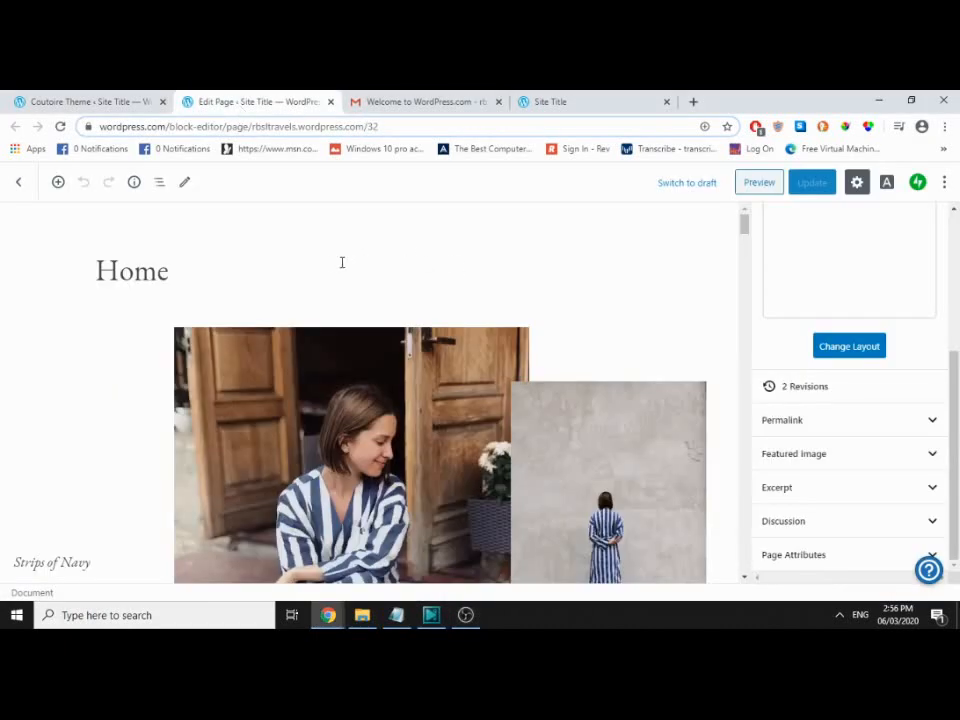
scroll(341, 262, "down", 3)
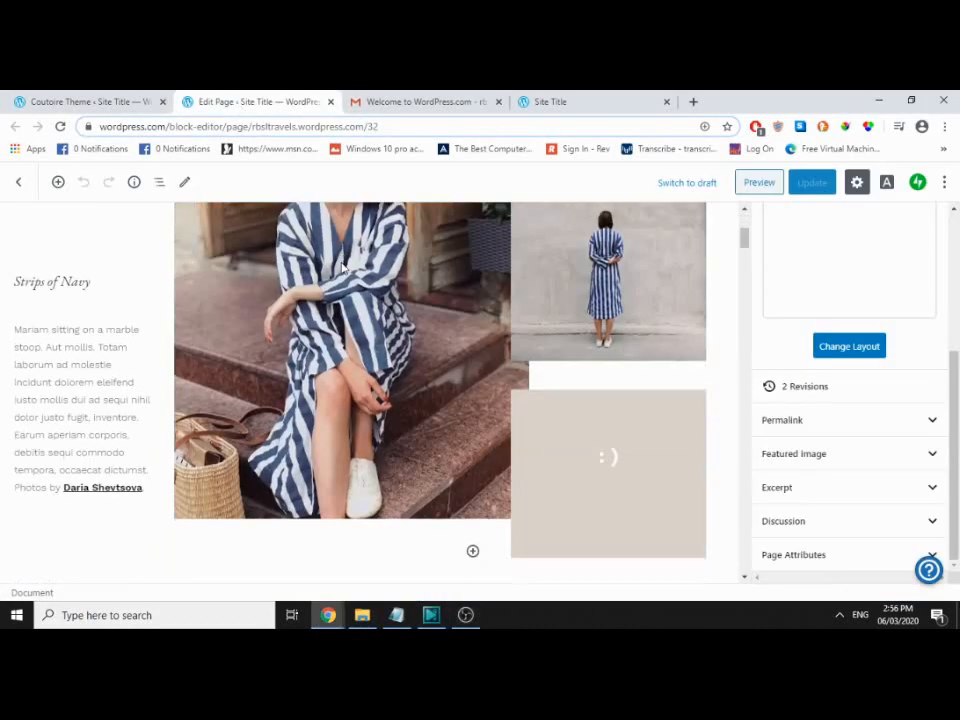
scroll(341, 264, "up", 3)
scroll(341, 264, "down", 3)
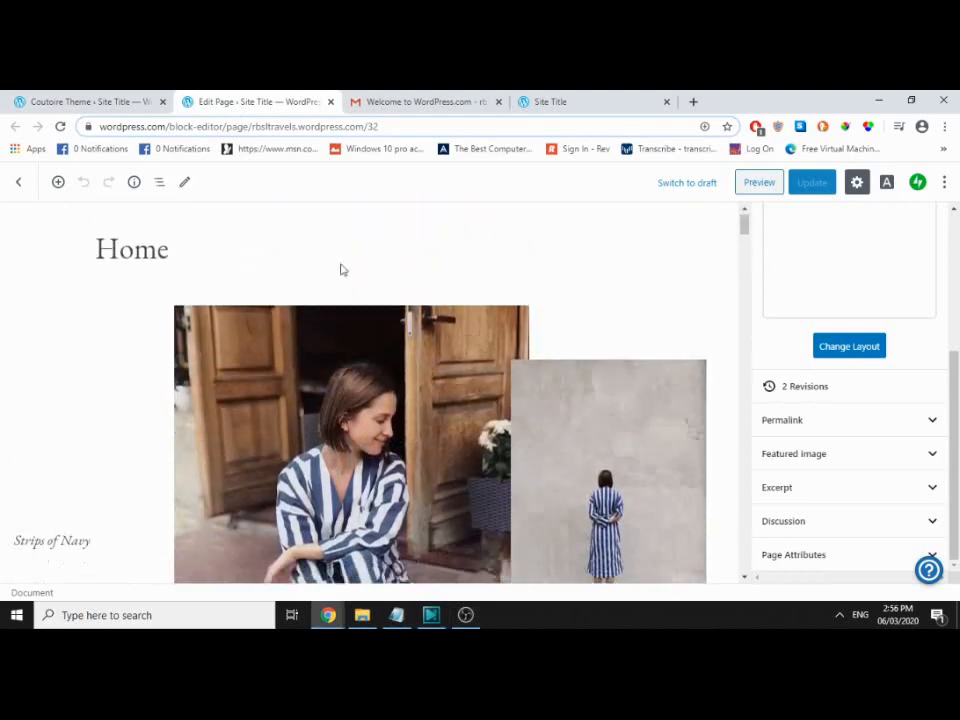
scroll(341, 270, "down", 1)
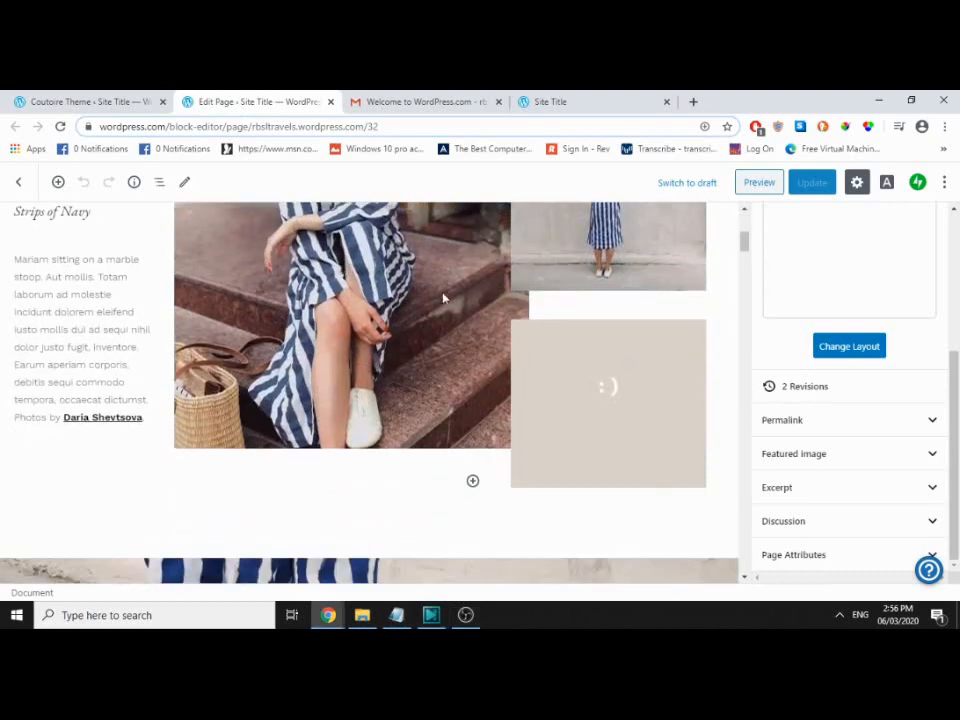
scroll(575, 312, "up", 5)
scroll(902, 413, "up", 4)
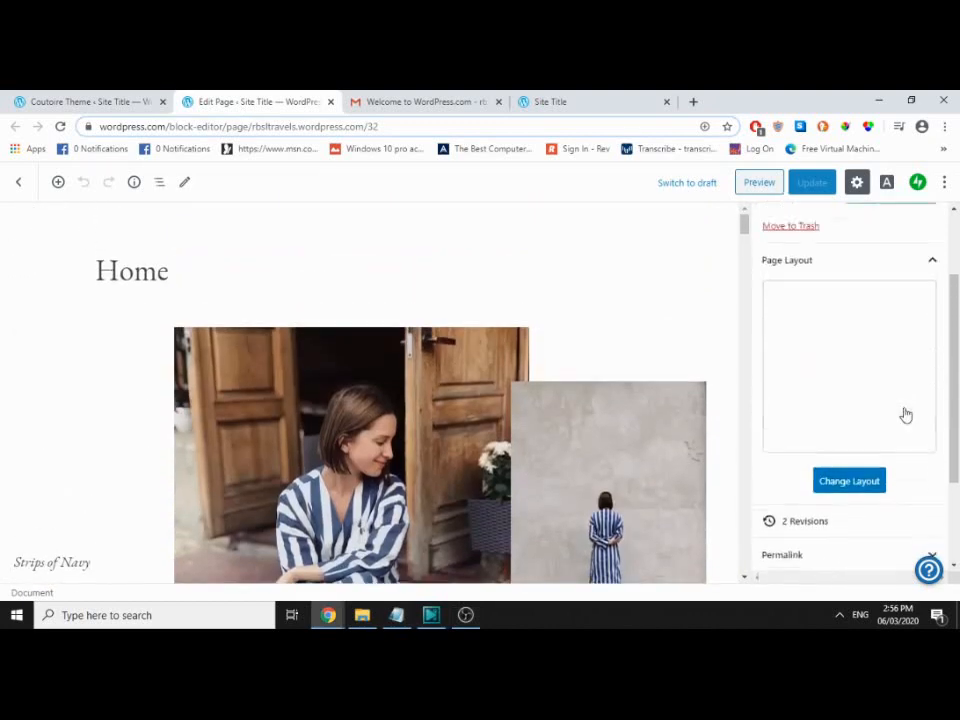
Step: Set the image column's width to 70% in Block settings, then return to Coutoire
left_click(785, 230)
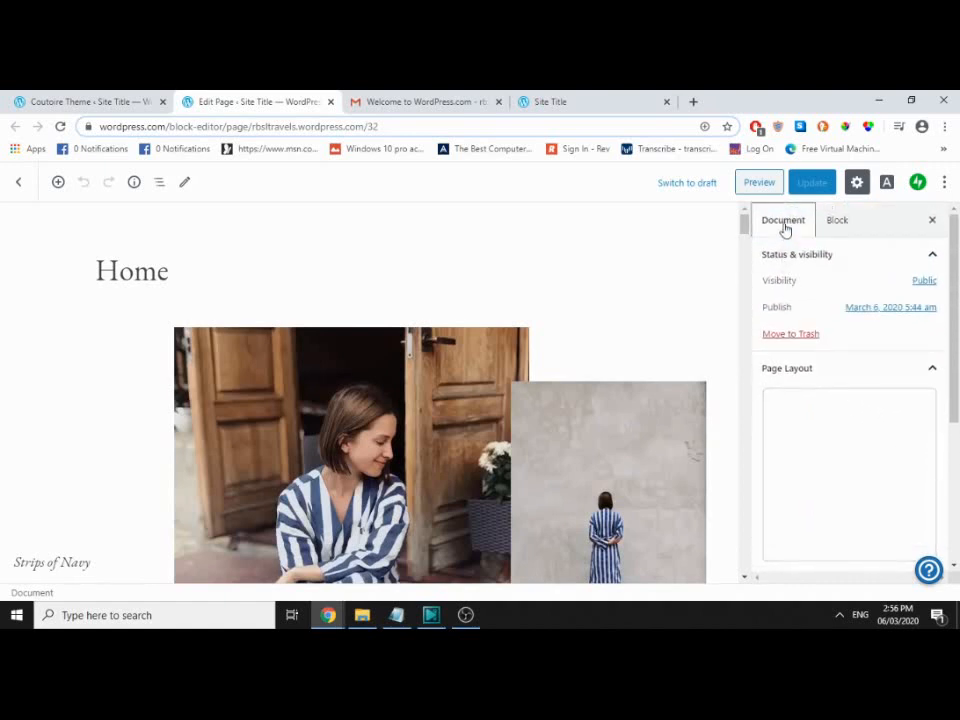
left_click(844, 224)
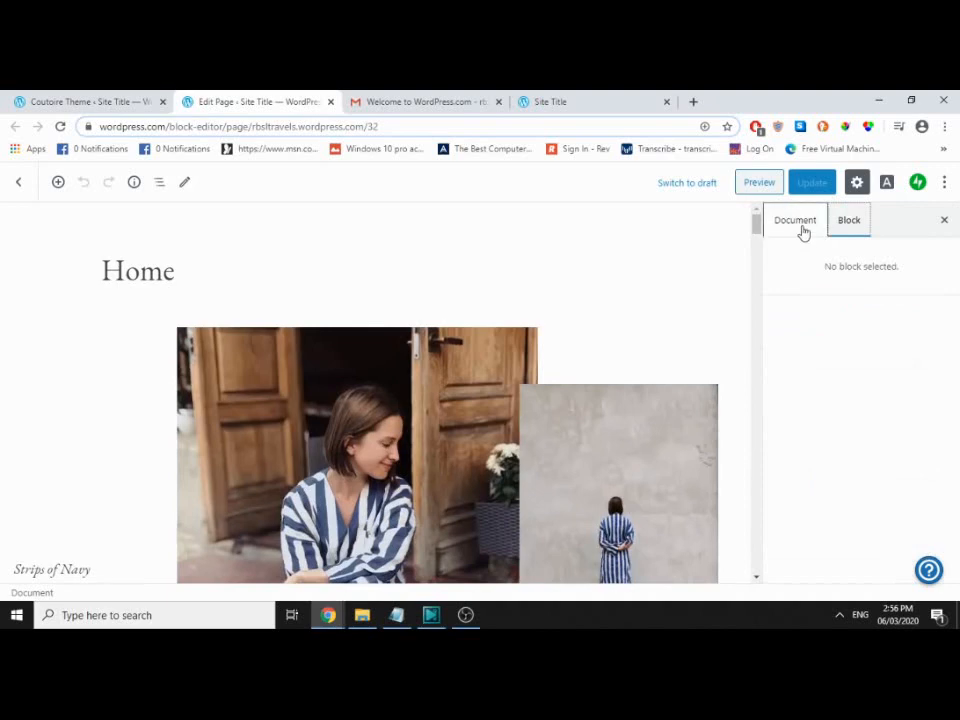
left_click(465, 342)
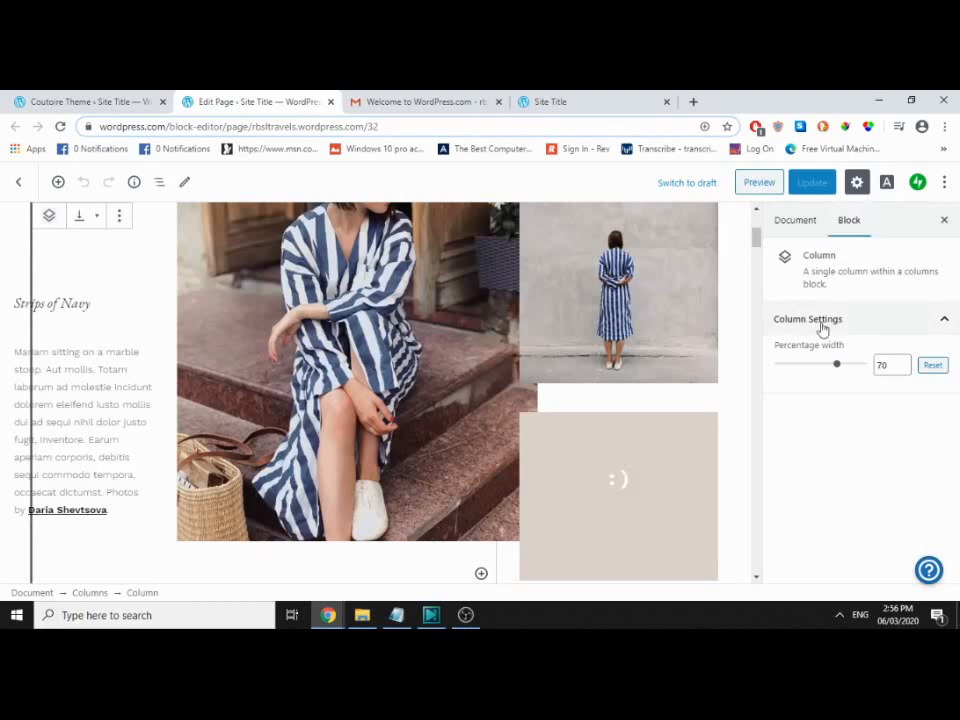
mouse_move(840, 370)
left_mouse_down()
mouse_move(812, 371)
mouse_move(839, 369)
left_mouse_up()
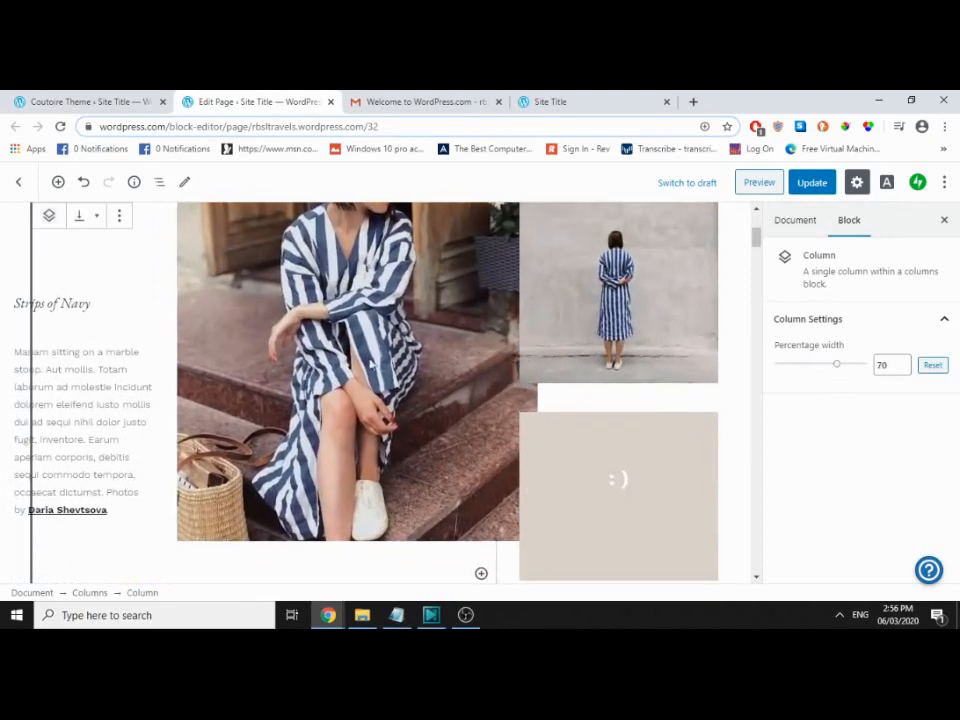
scroll(370, 363, "up", 3)
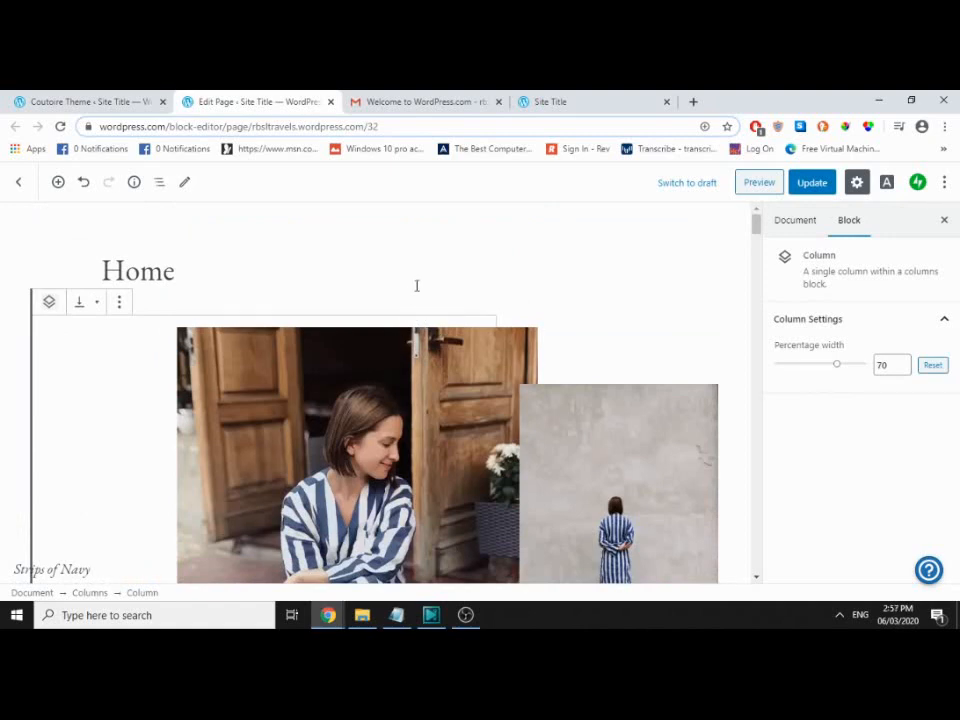
left_click(79, 101)
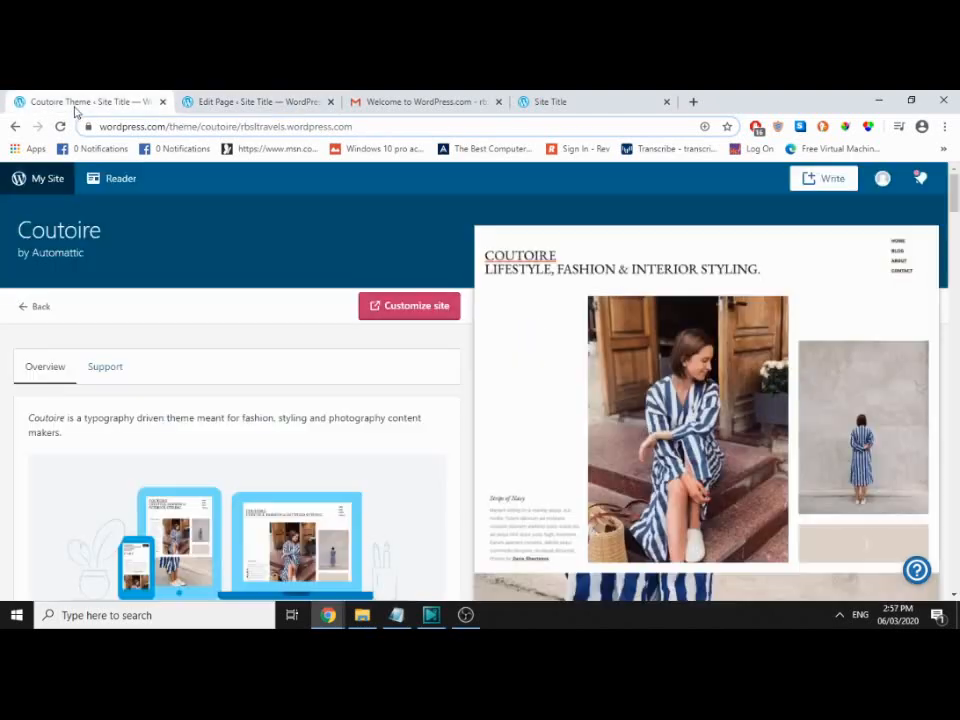
Step: Go back to the themes list and open the My Home dashboard
left_click(27, 306)
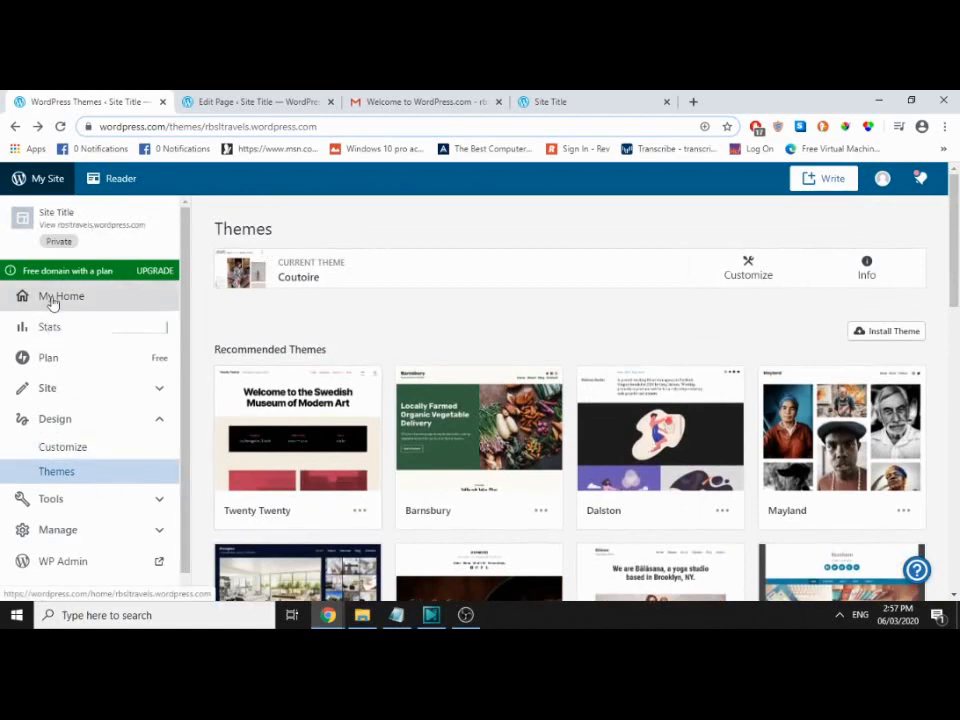
scroll(505, 328, "down", 2)
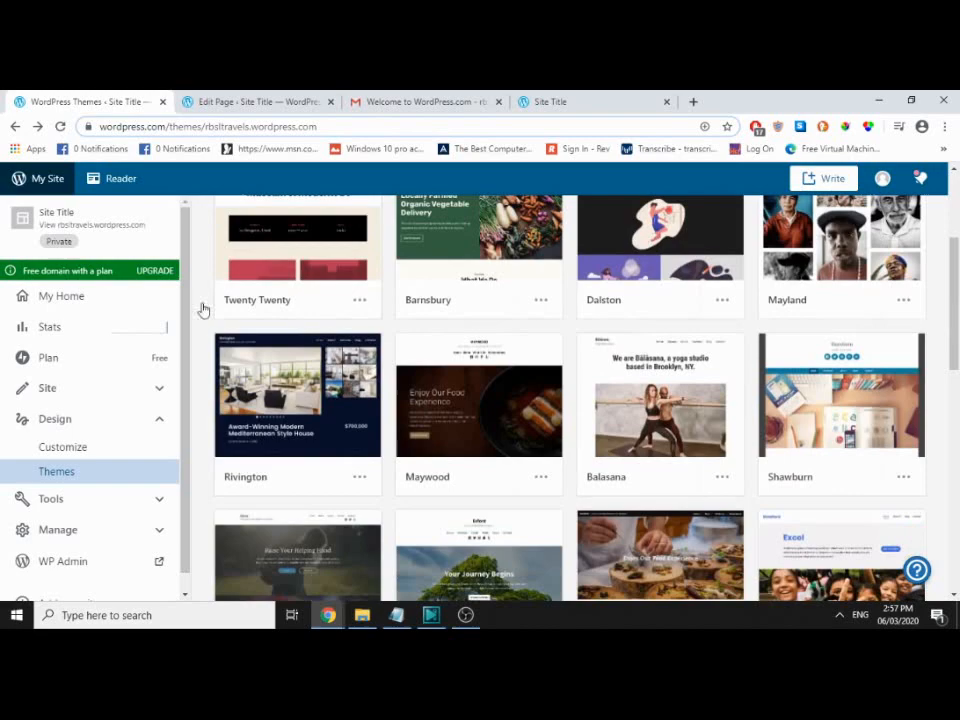
left_click(78, 298)
left_click(243, 104)
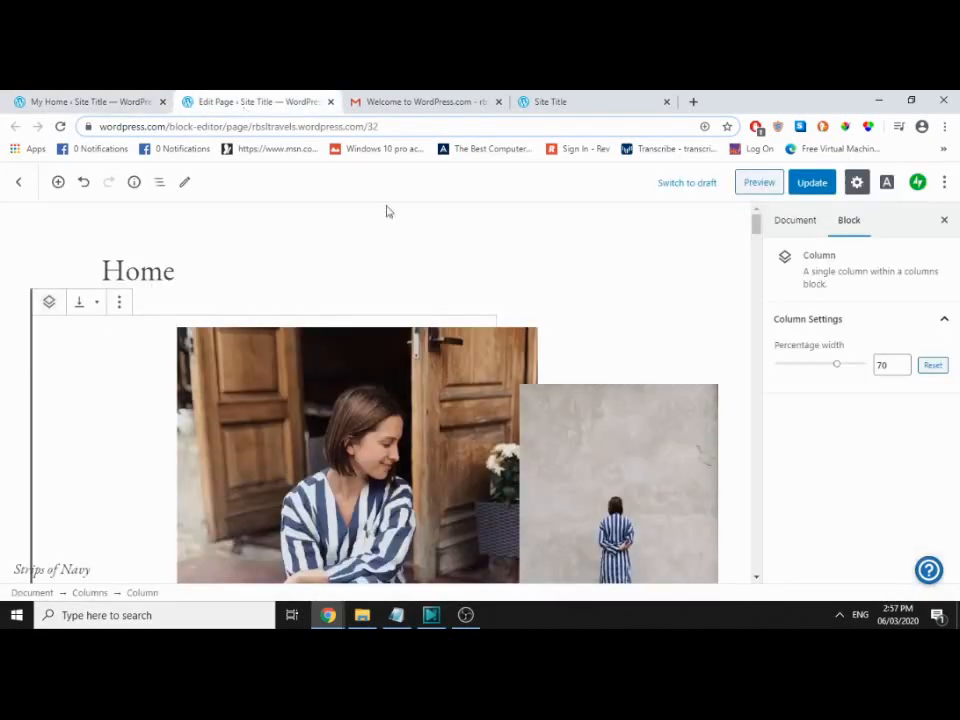
left_click(71, 95)
scroll(139, 392, "down", 1)
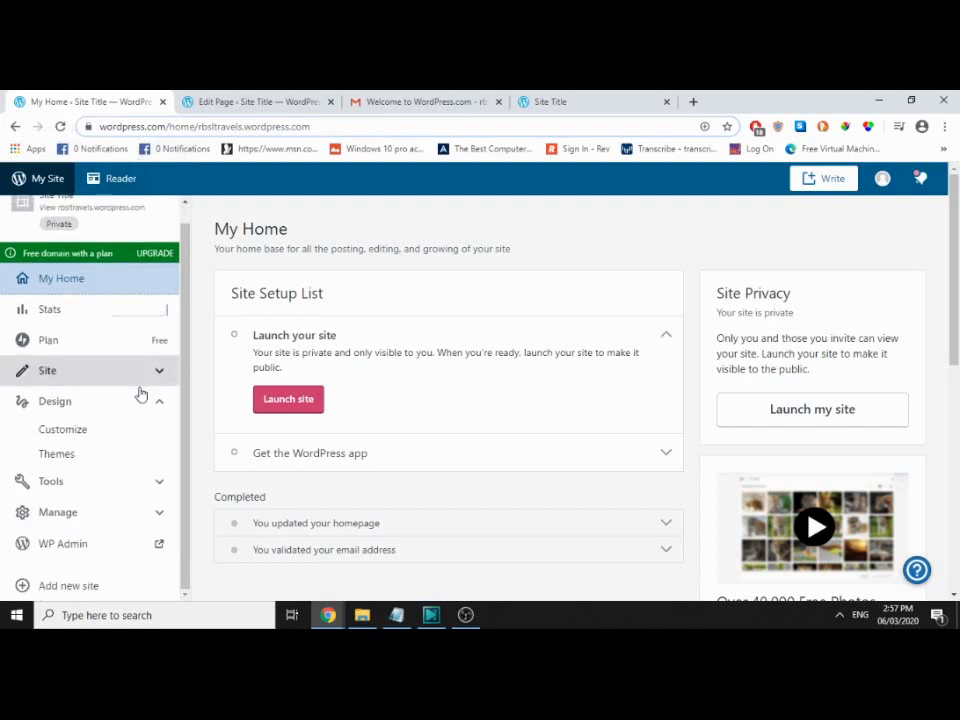
Step: Open the Customizer's Site Identity panel, then switch to the Home page editor
left_click(80, 438)
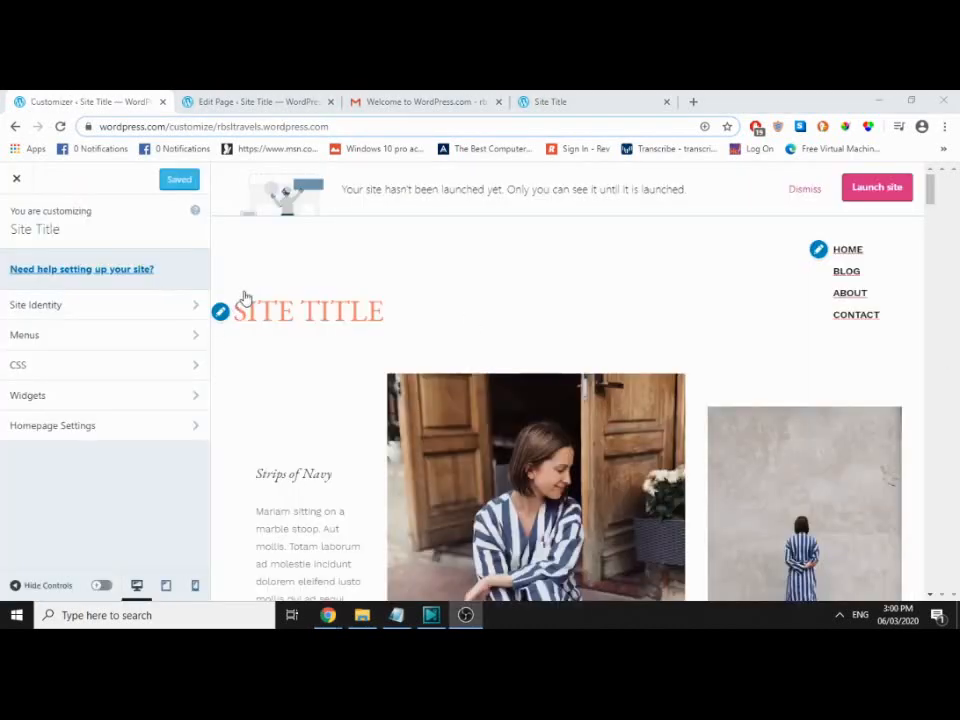
left_click(124, 306)
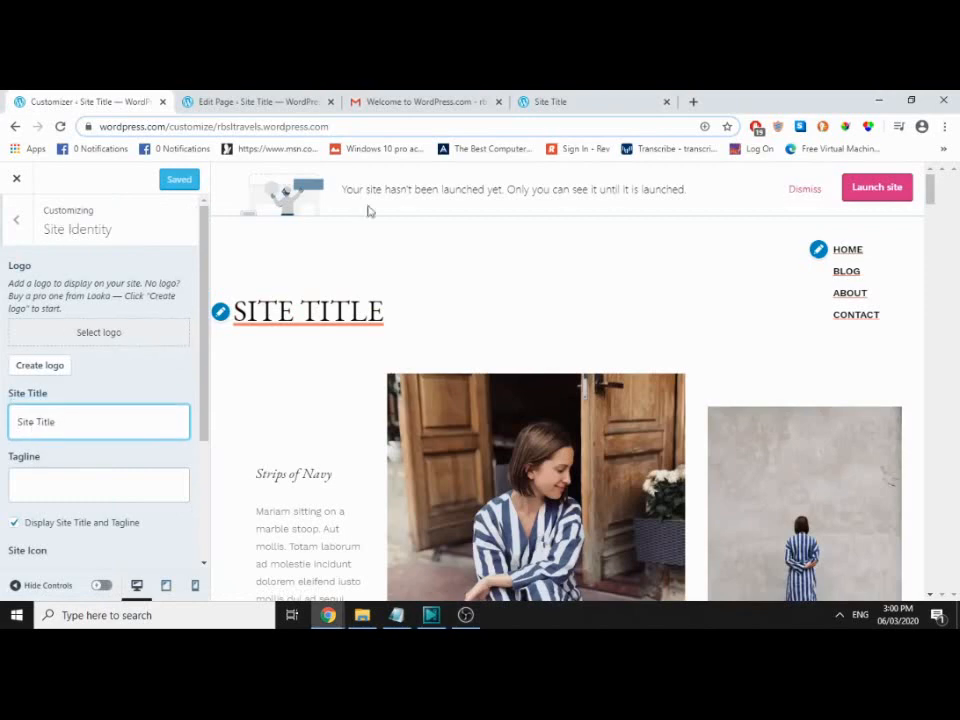
left_click(250, 103)
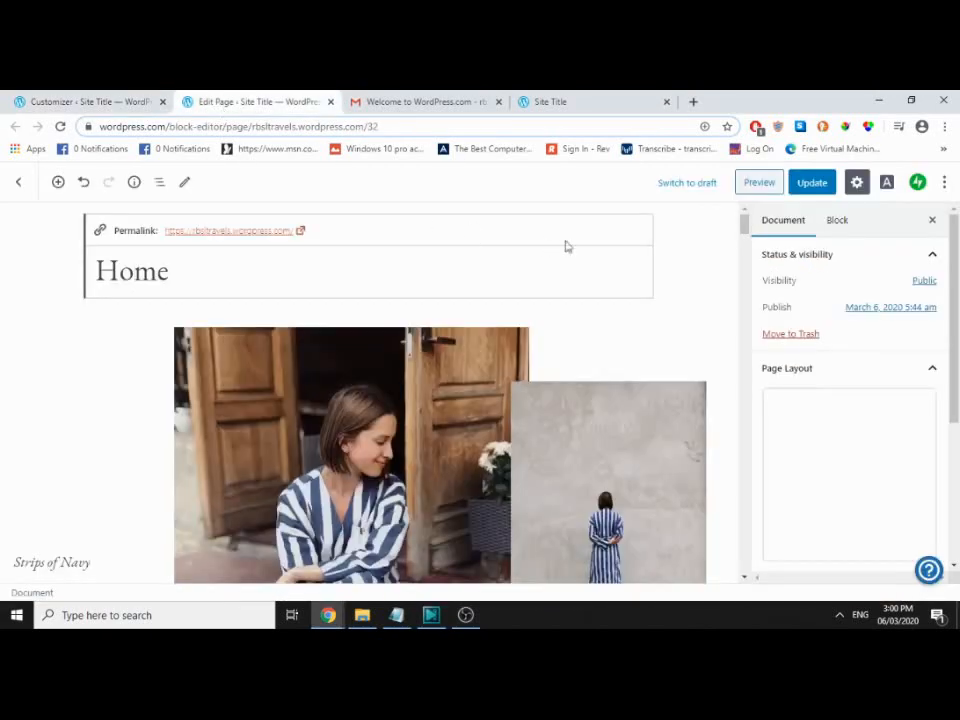
Step: Preview the Home page on the live site, then return to the Customizer
left_click(772, 186)
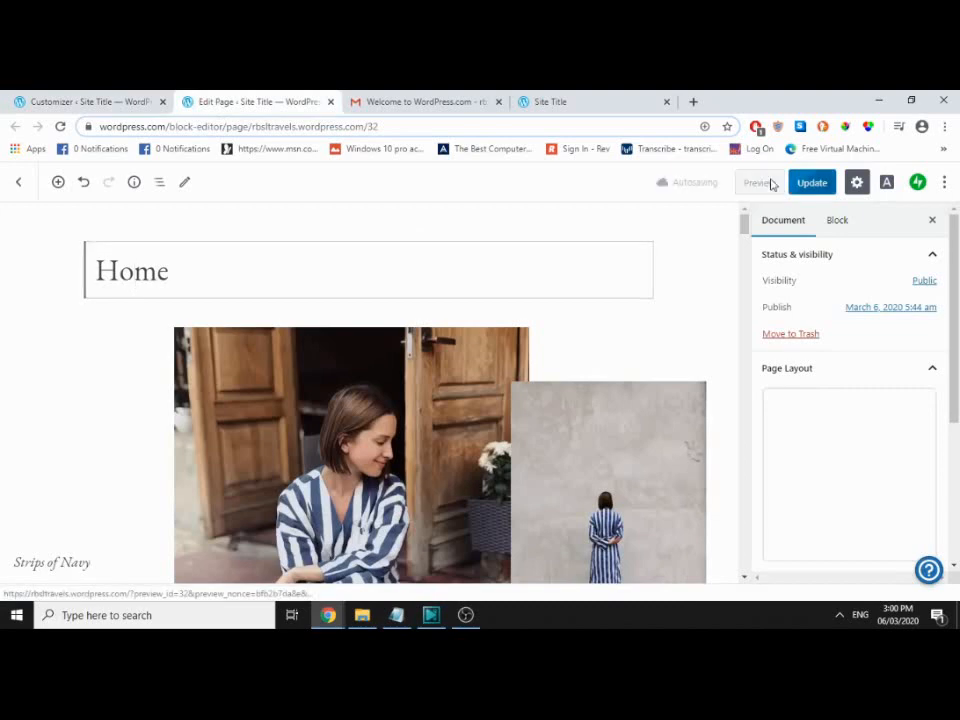
left_click(900, 195)
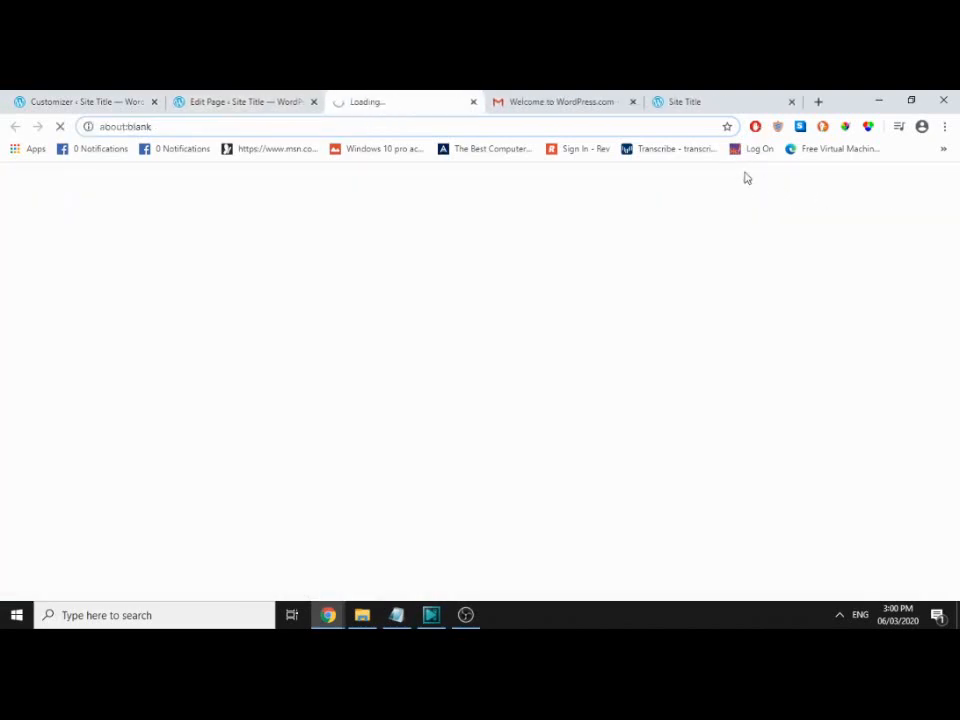
left_click(792, 103)
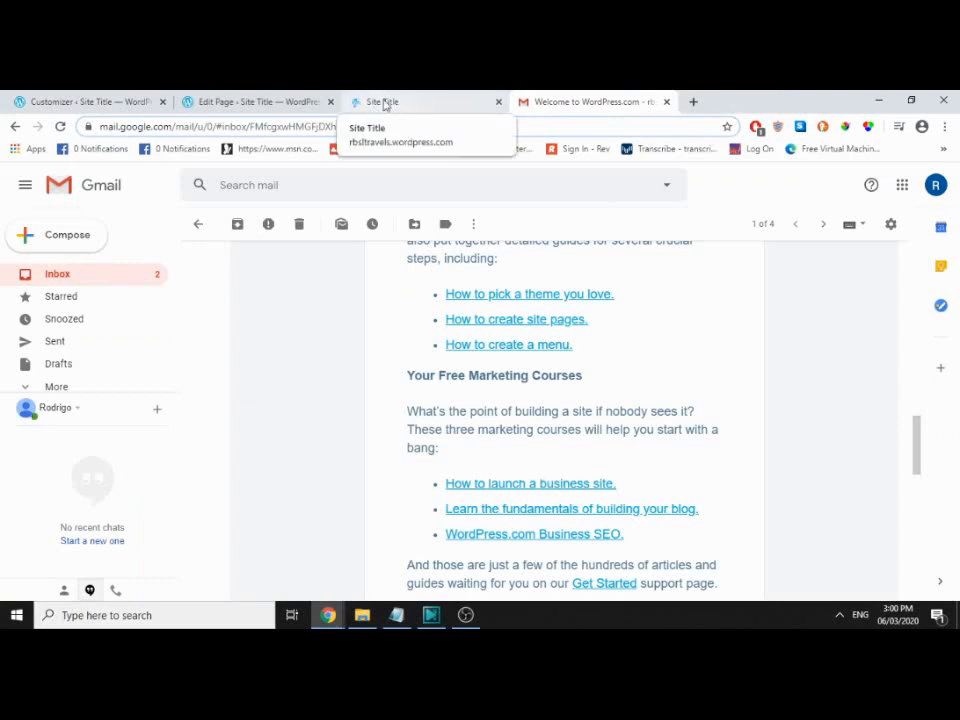
left_click(425, 104)
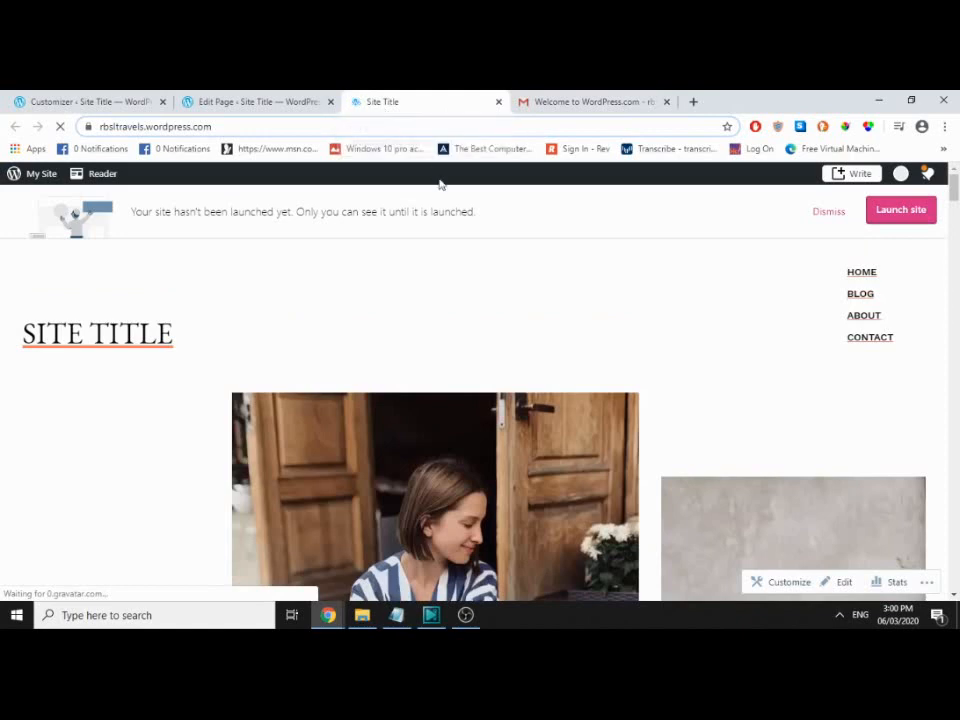
left_click(75, 101)
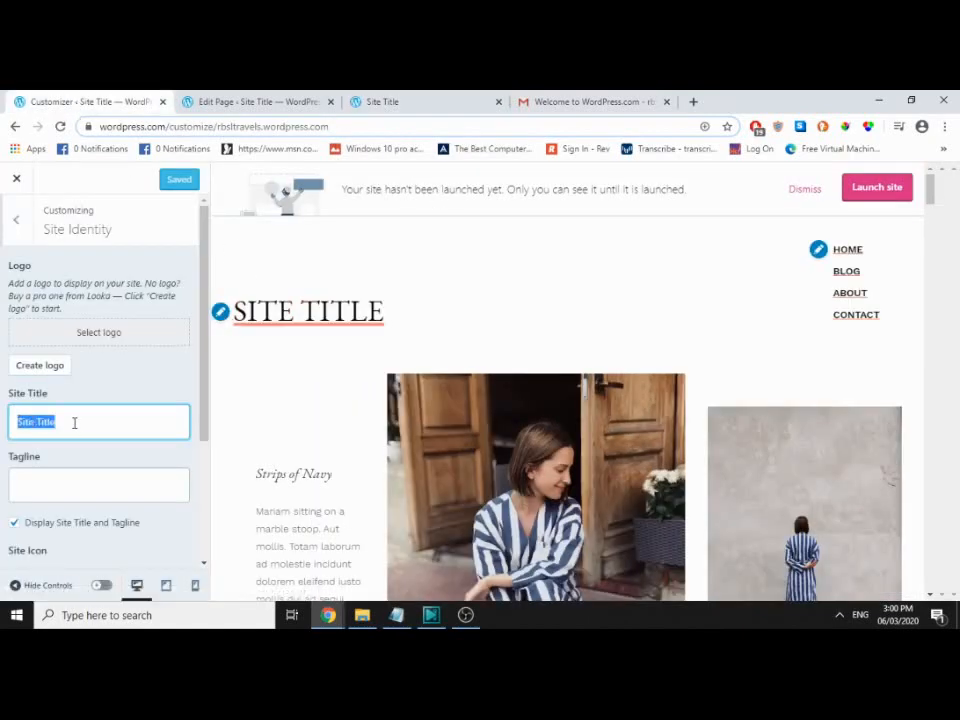
Step: Change the site title to 'RbslTravels' and save it
type("RBSL")
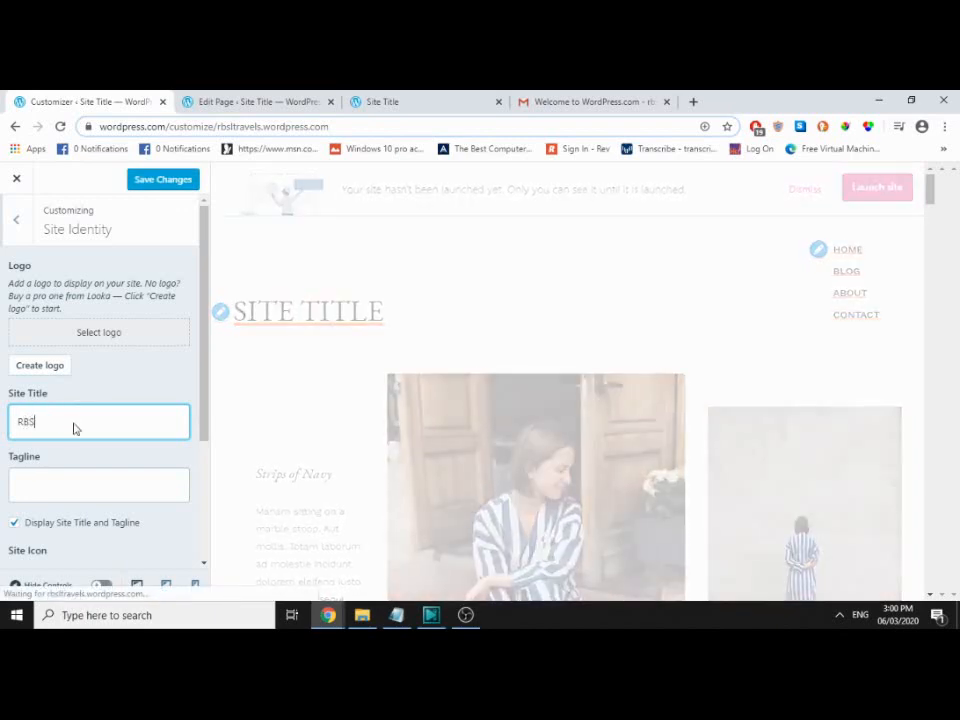
key("BackSpace")
key("BackSpace")
type("slTravels")
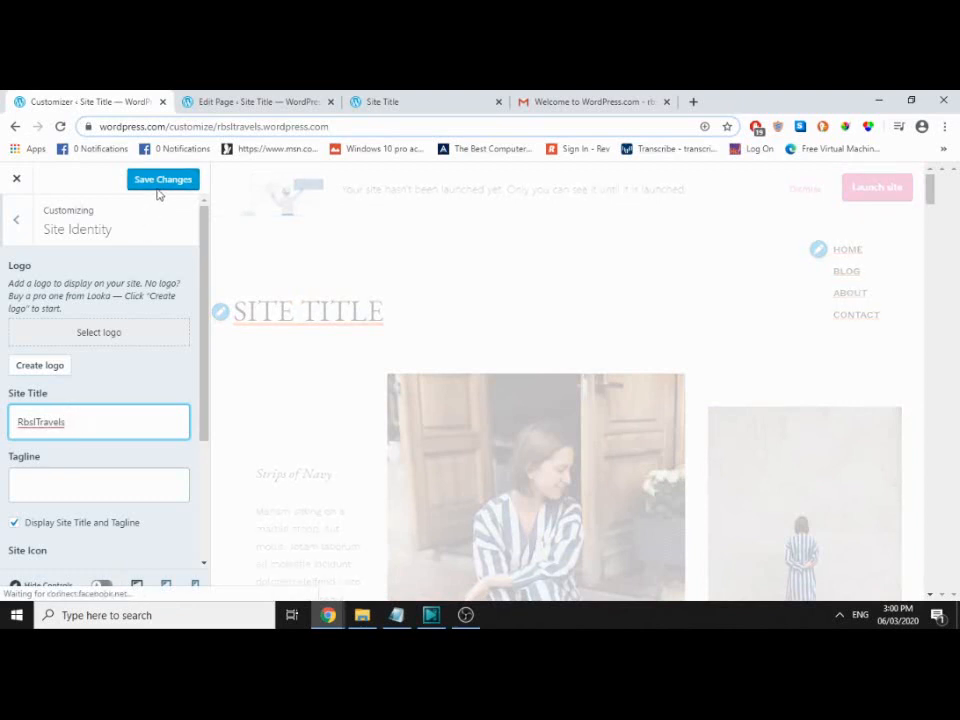
left_click(157, 188)
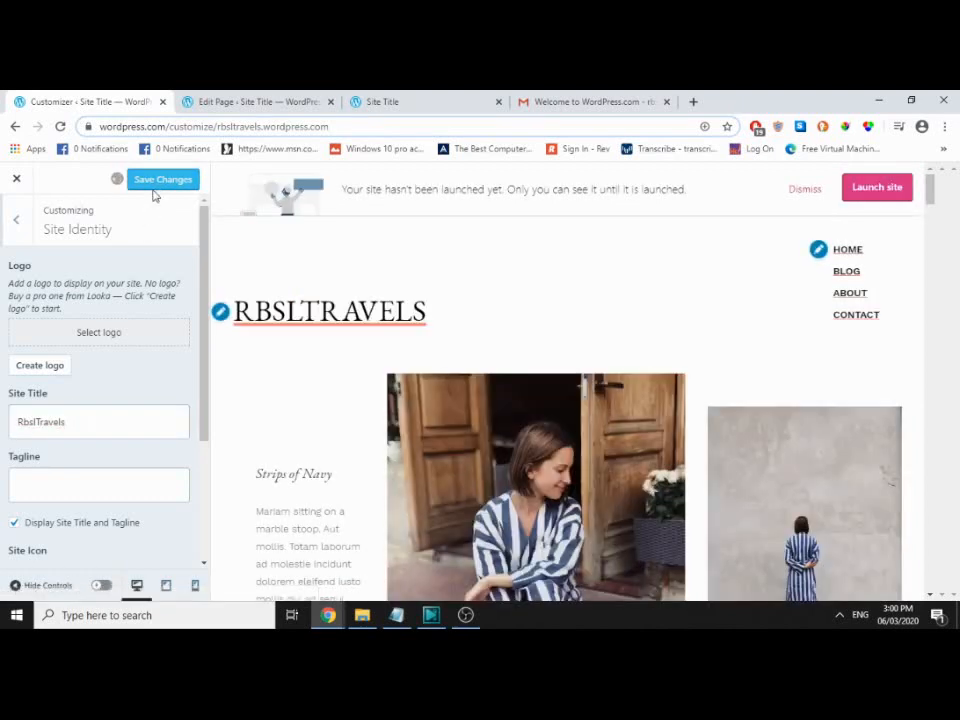
Step: Reload the live site and scroll through the home page showing the new title
left_click(424, 101)
left_click(60, 126)
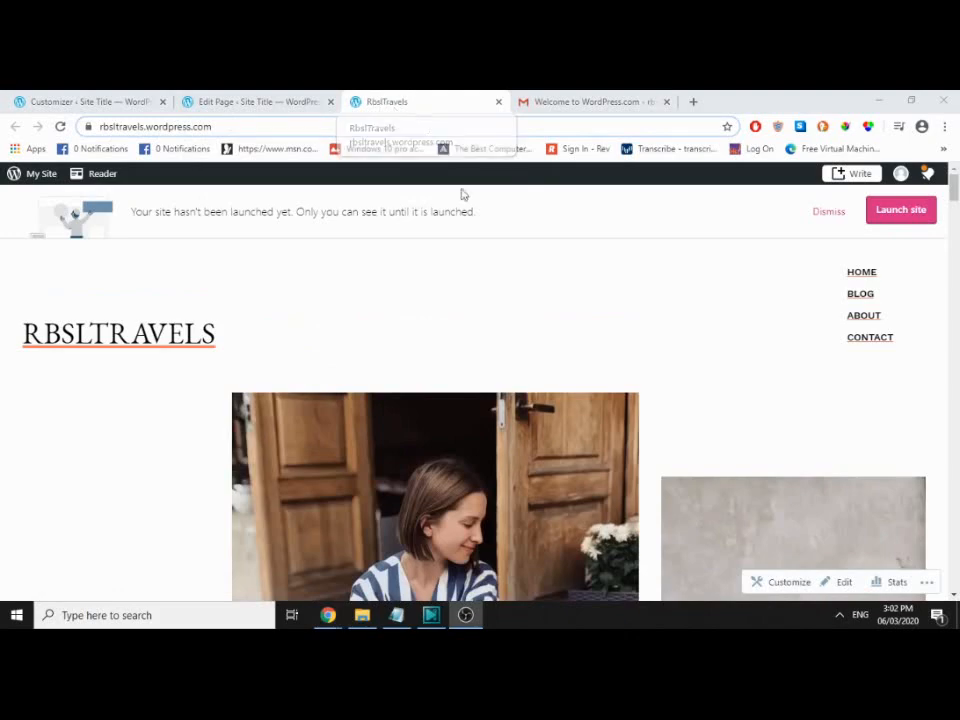
scroll(568, 291, "down", 4)
scroll(689, 291, "up", 5)
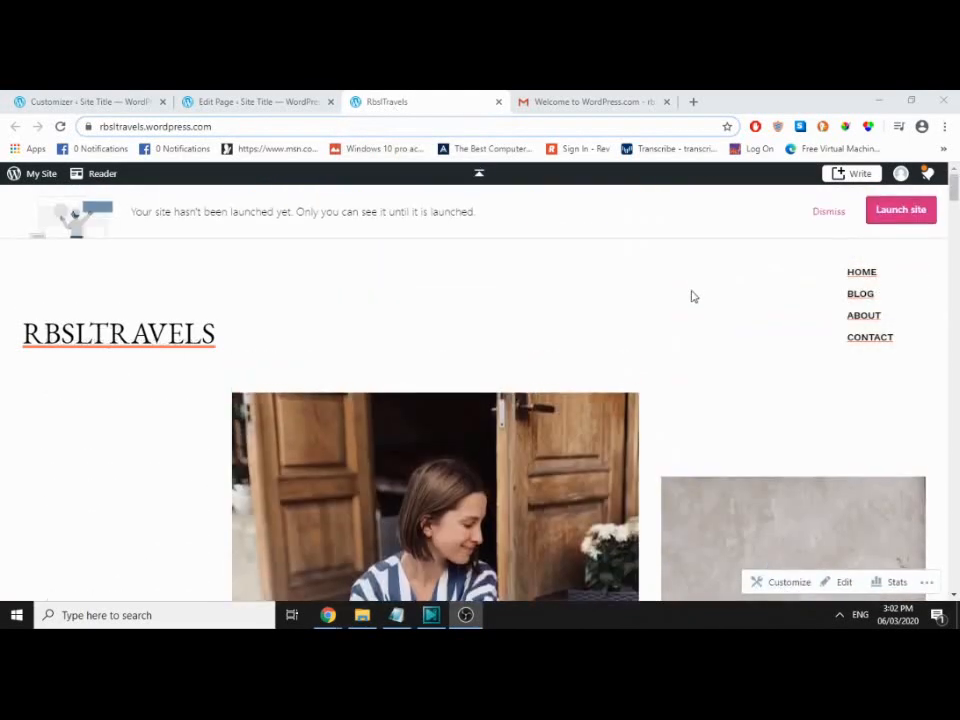
scroll(729, 313, "down", 10)
scroll(781, 339, "up", 8)
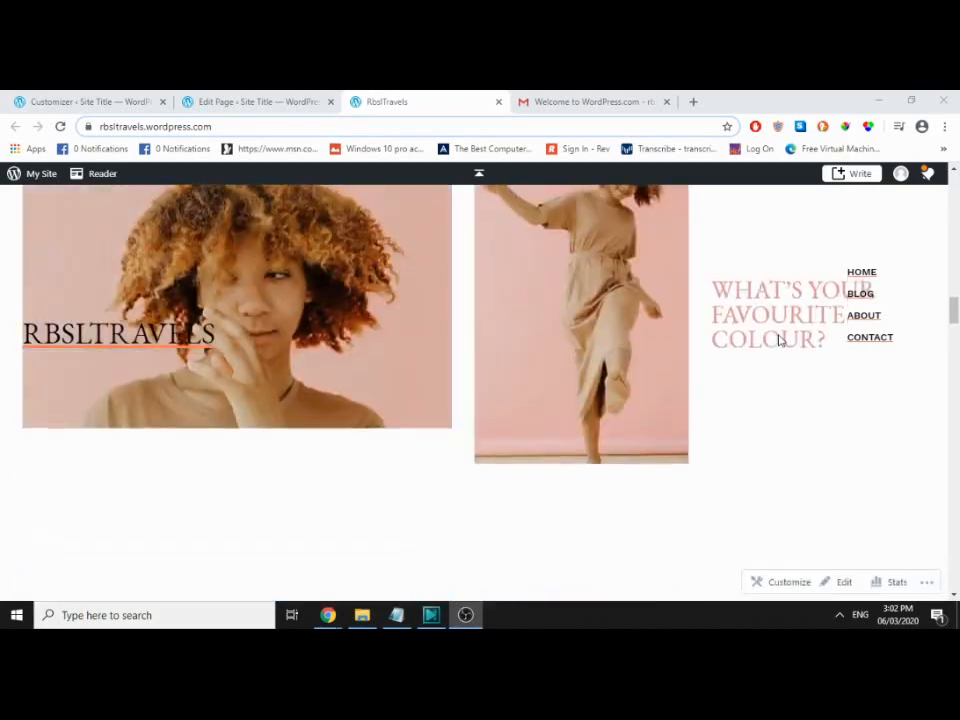
scroll(815, 286, "up", 1)
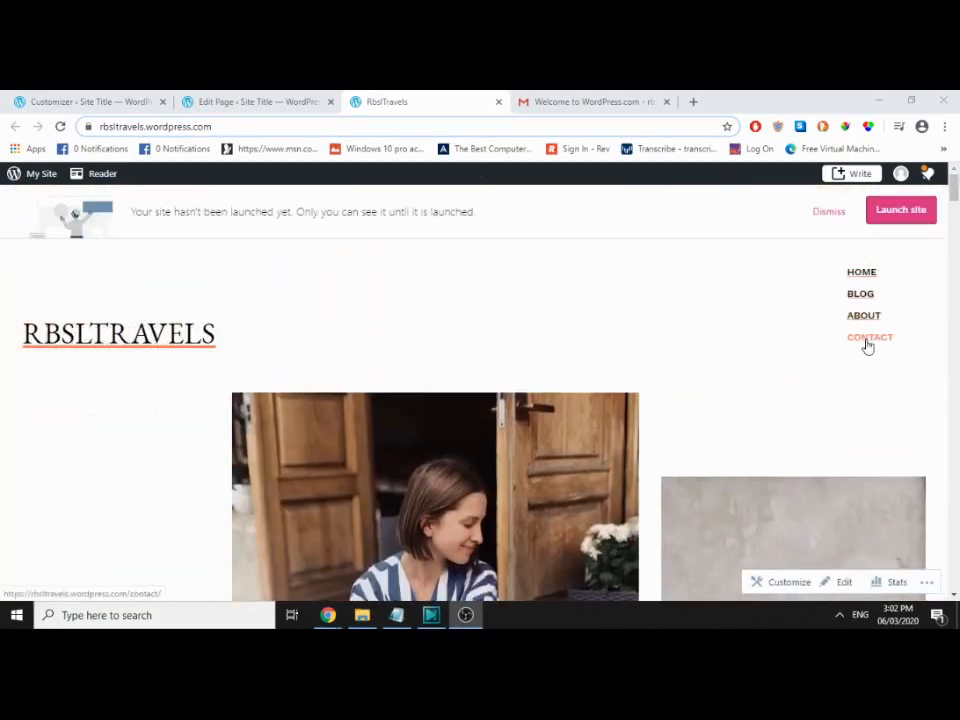
Step: Browse the site's Blog and Contact pages
left_click(862, 294)
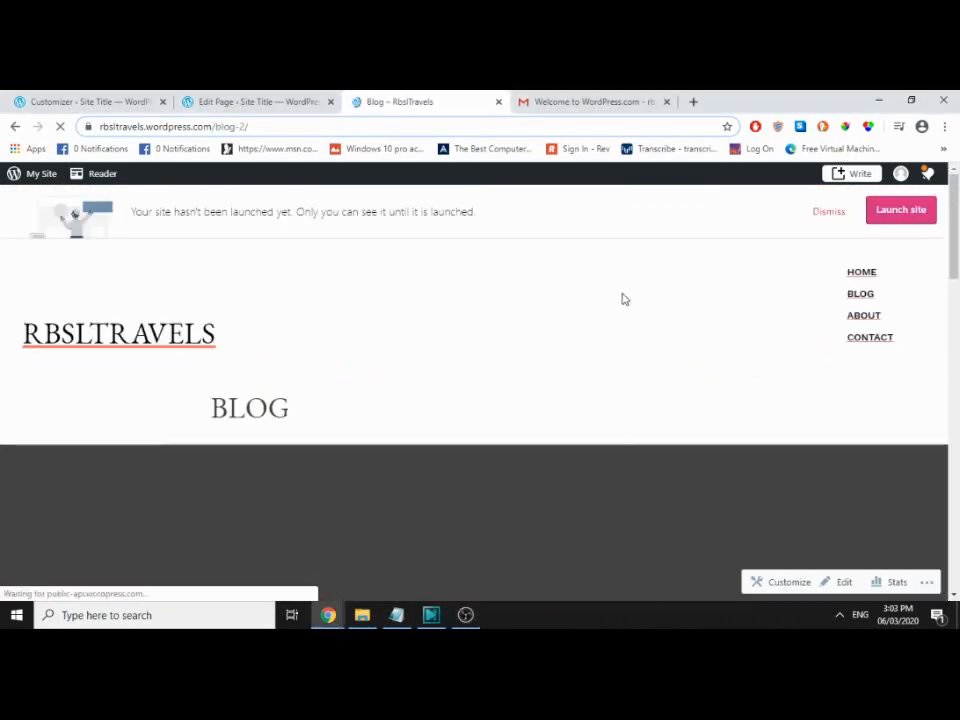
scroll(624, 299, "down", 5)
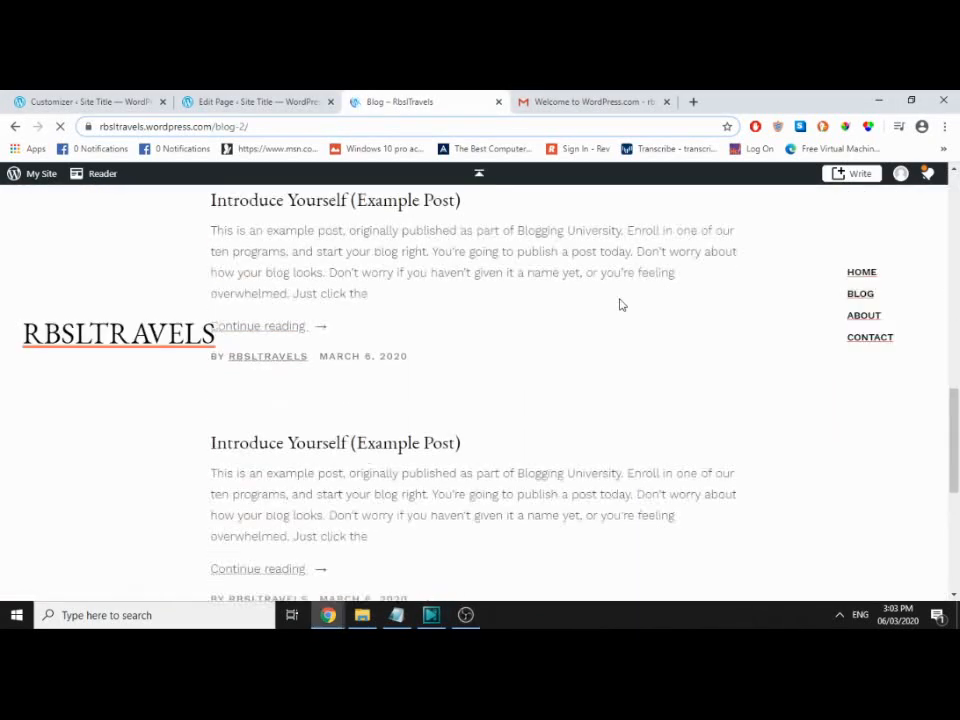
scroll(620, 304, "down", 2)
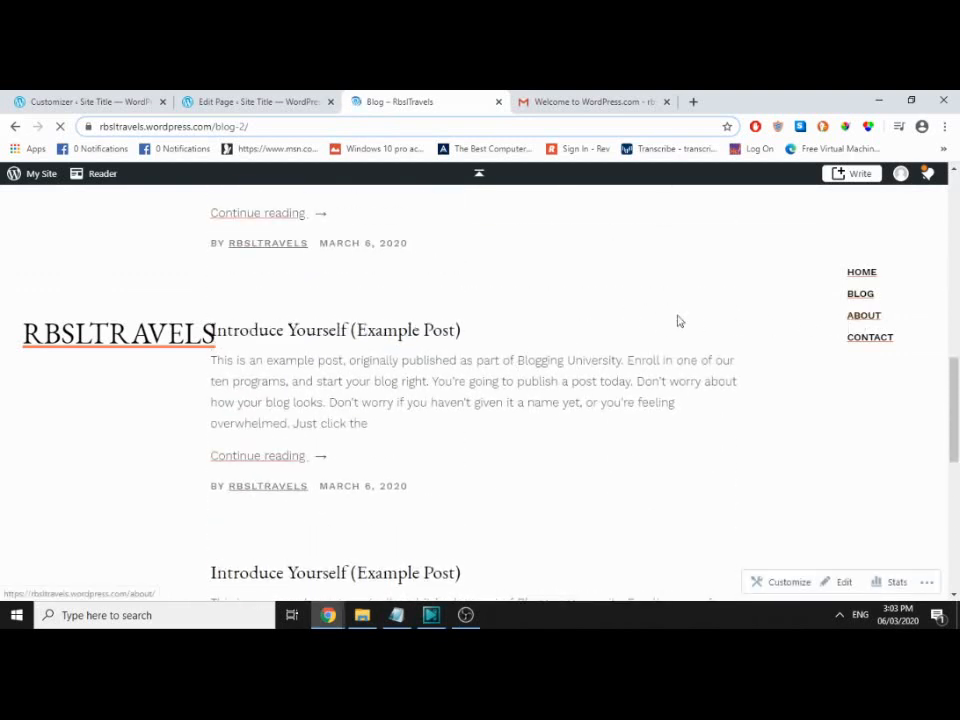
scroll(636, 315, "down", 3)
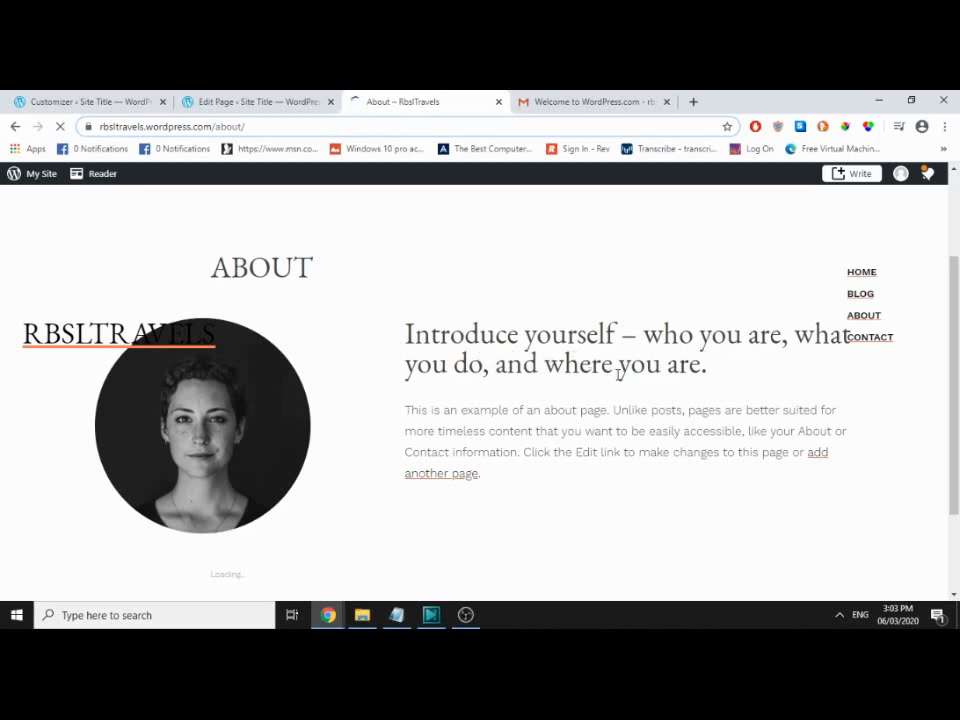
left_click(858, 337)
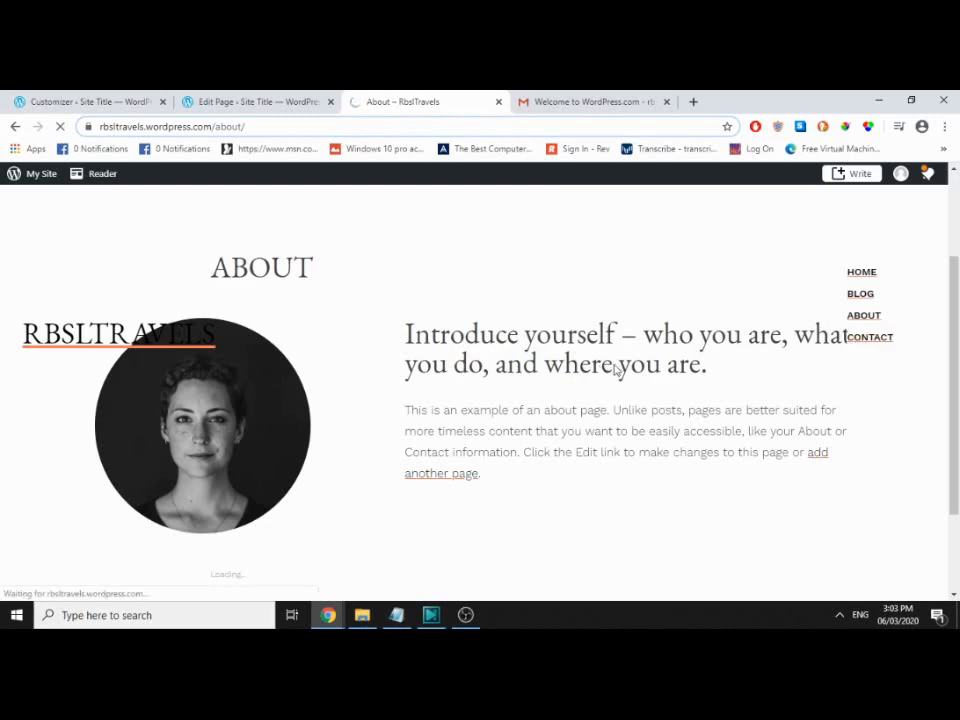
scroll(615, 371, "down", 6)
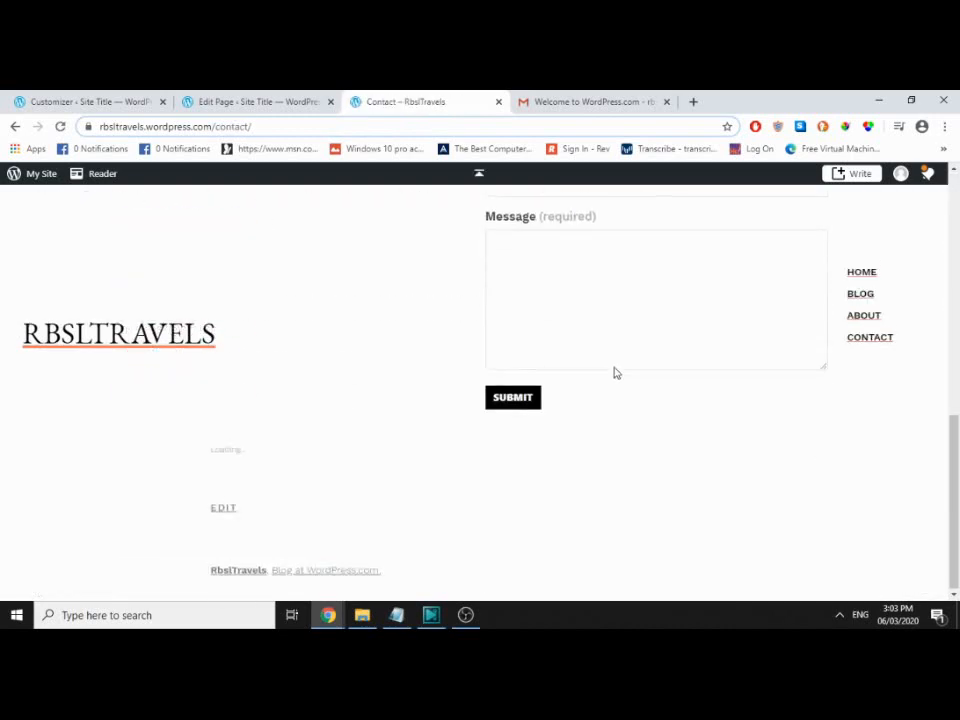
scroll(615, 372, "up", 10)
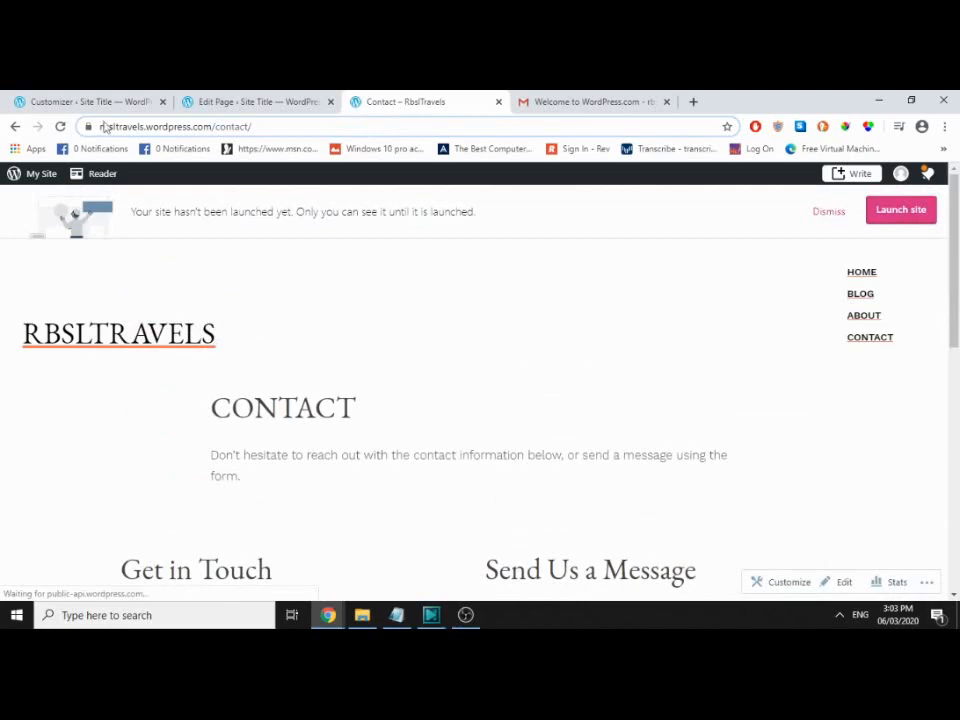
left_click(90, 101)
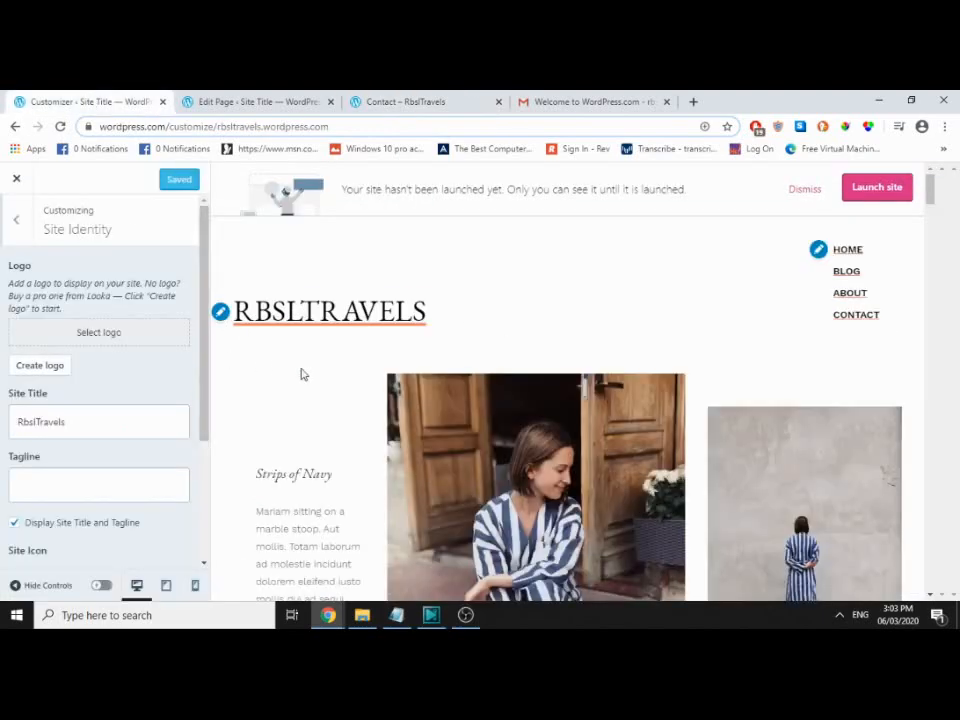
Step: Retitle the site 'RBSL TRAVELS', save, and reload the live site to confirm it
scroll(302, 373, "down", 10)
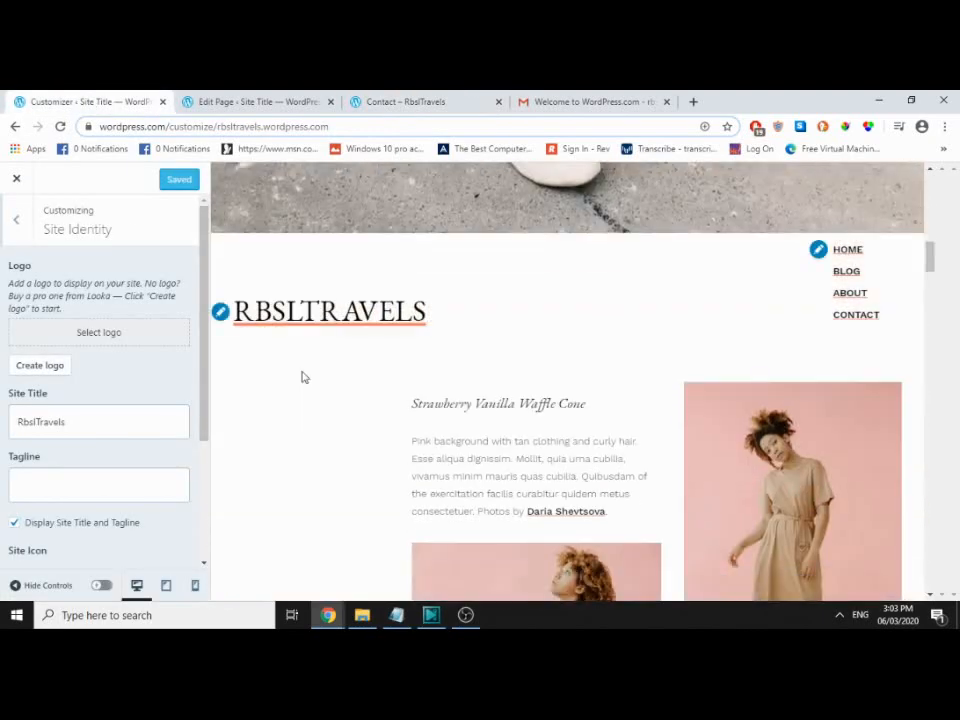
double_click(58, 420)
type("RBSL TRAVELS")
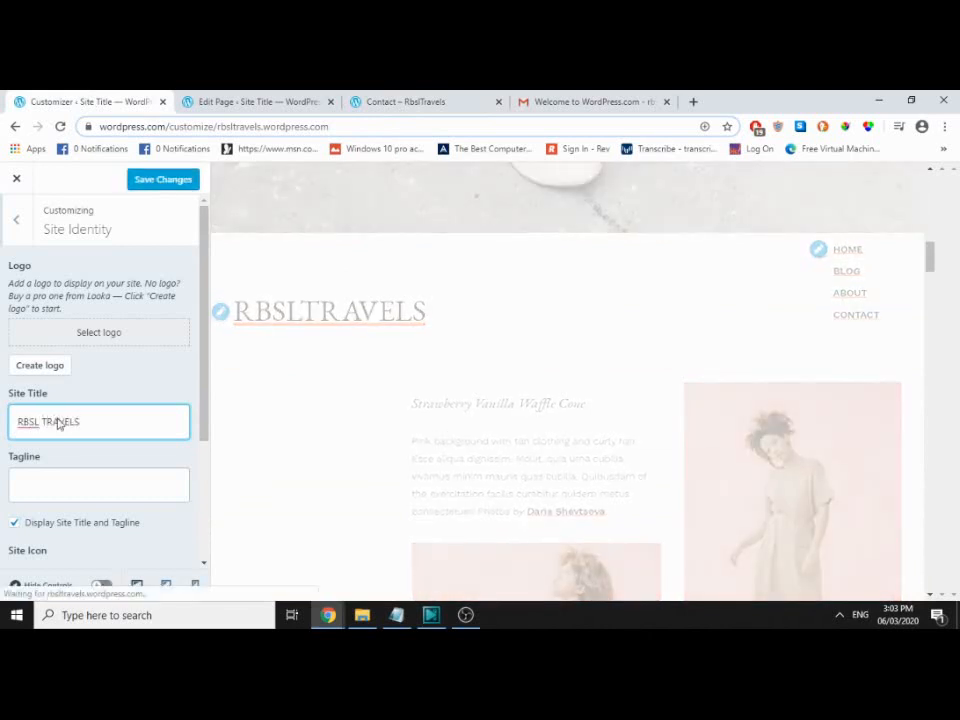
left_click(165, 180)
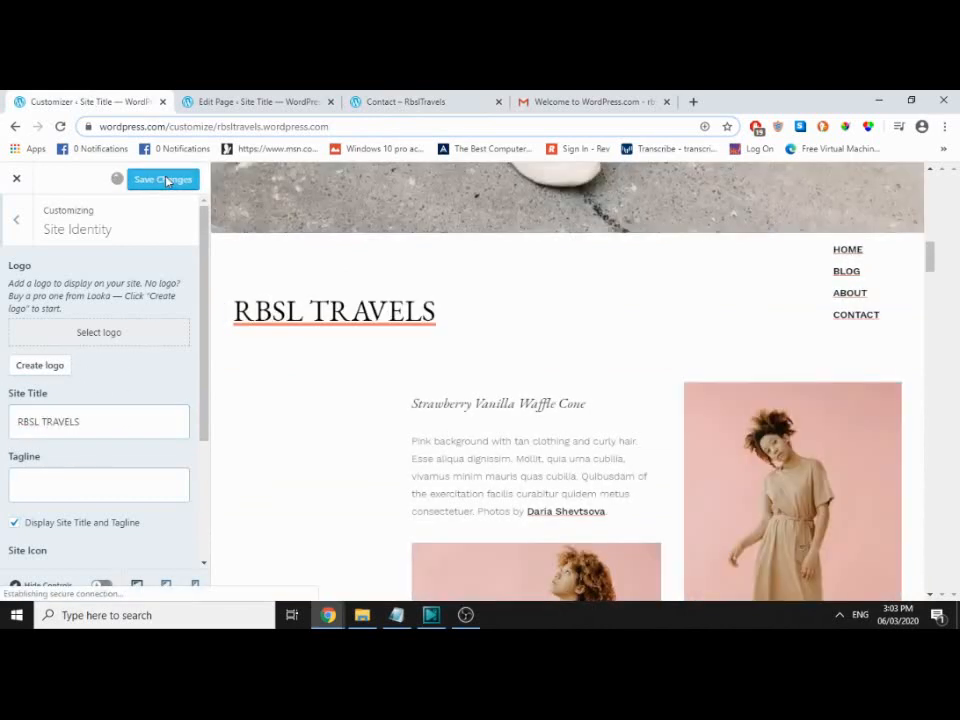
left_click(400, 103)
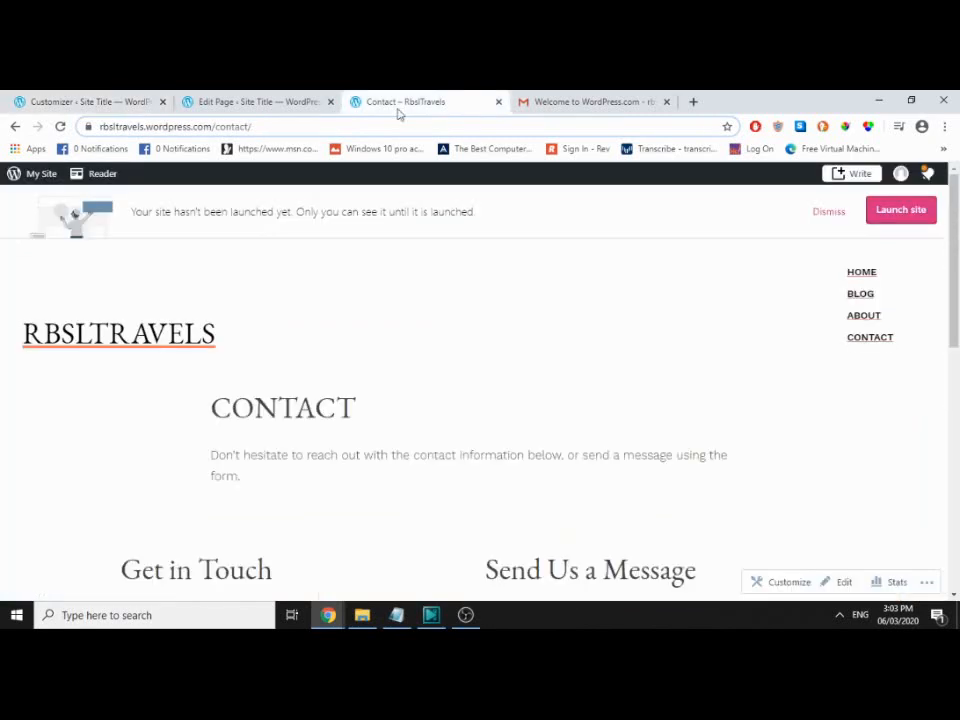
key("F5")
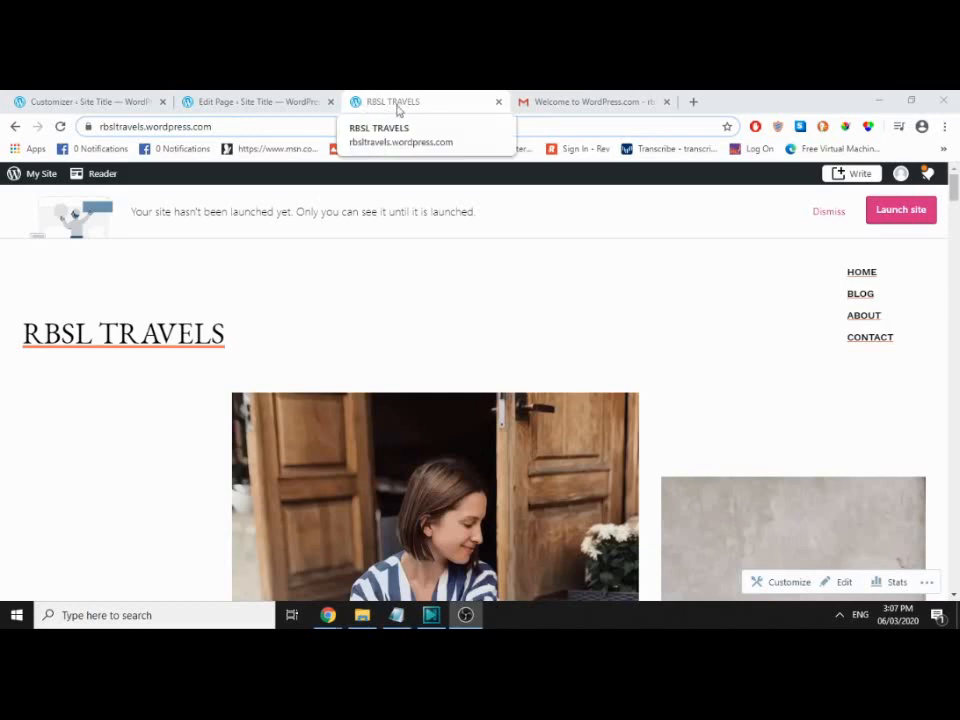
left_click(100, 101)
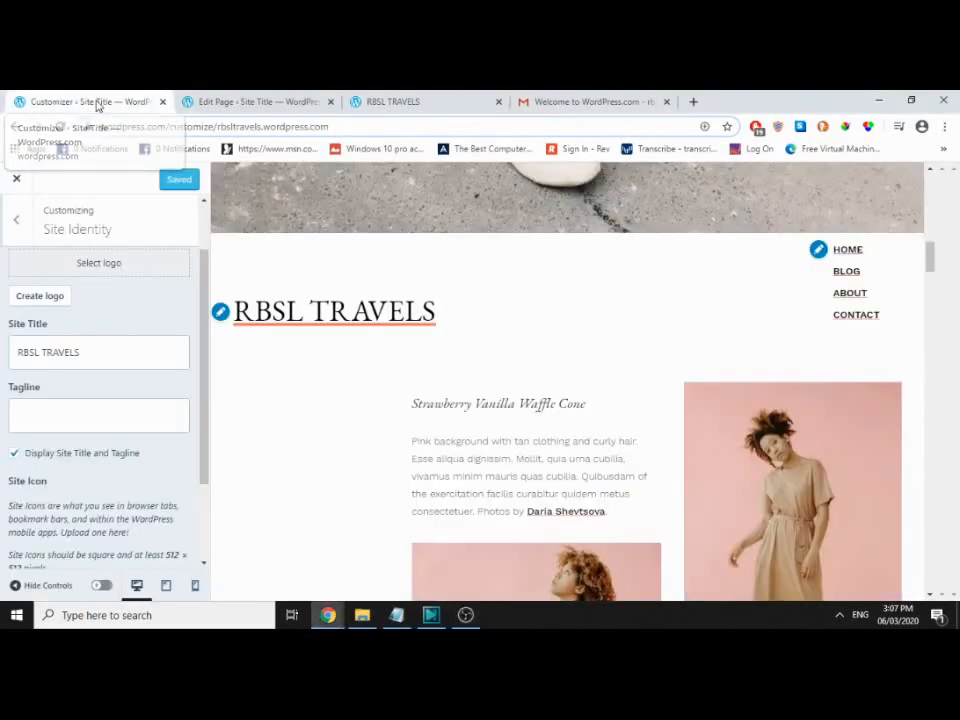
left_click(116, 358)
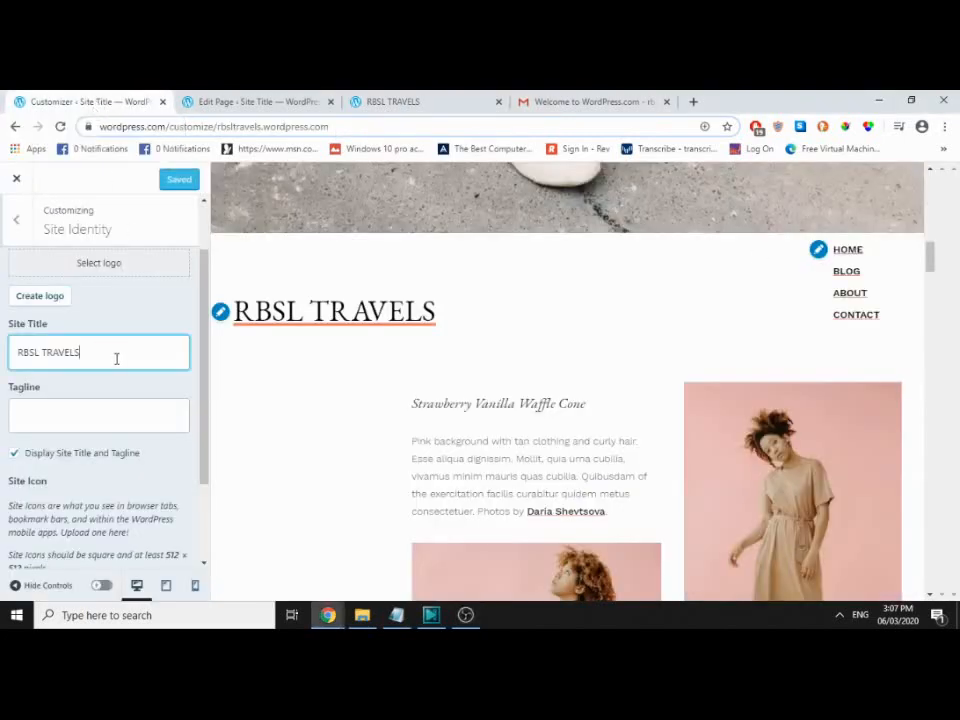
left_click(97, 268)
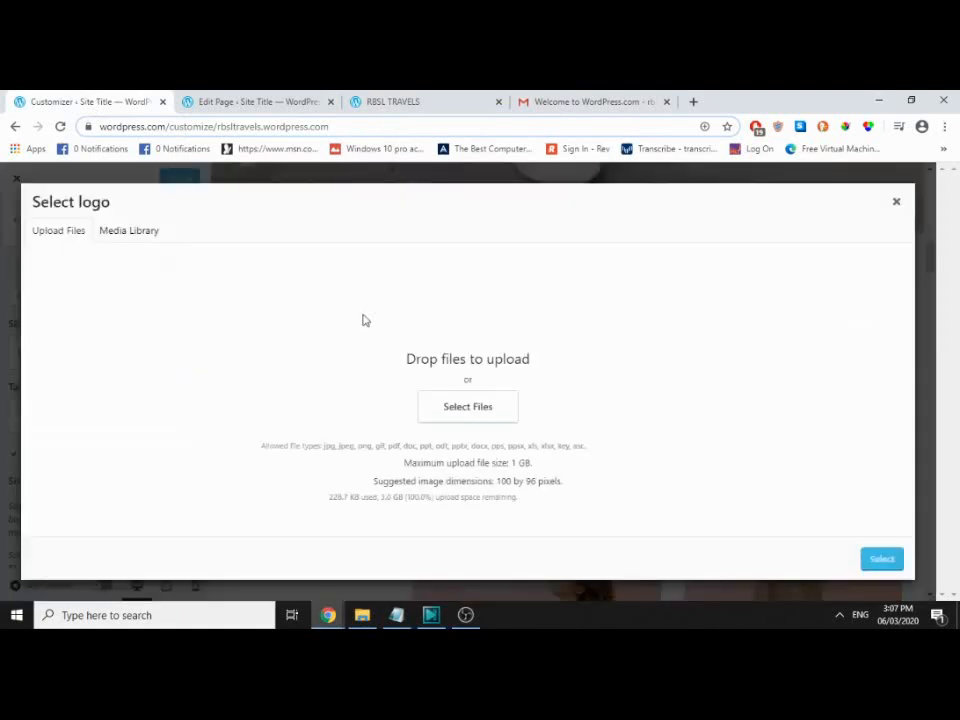
left_click(125, 231)
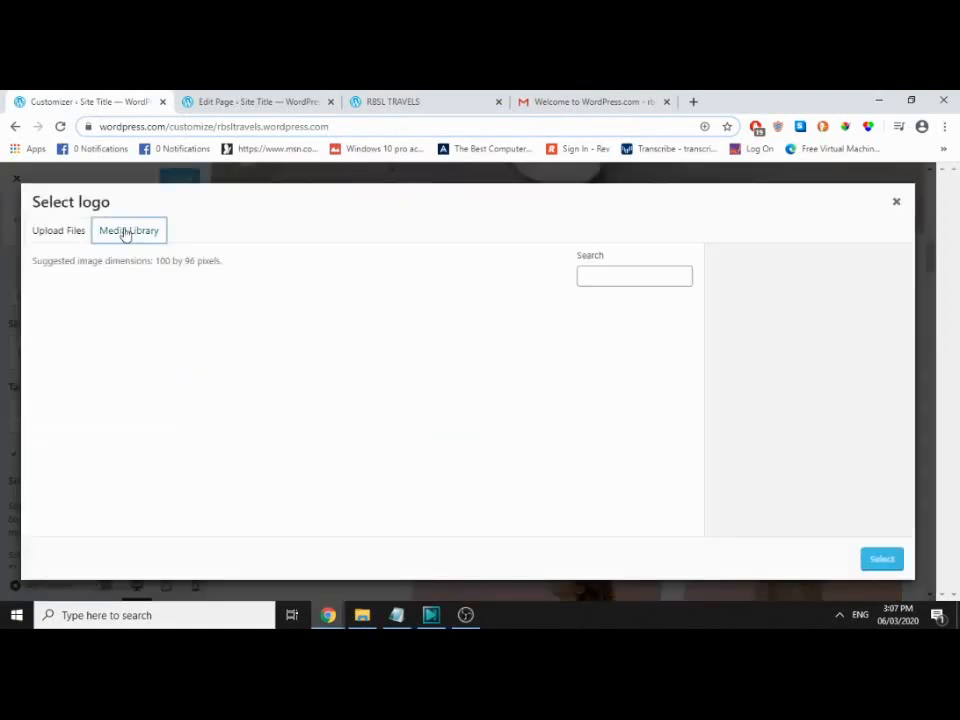
left_click(58, 232)
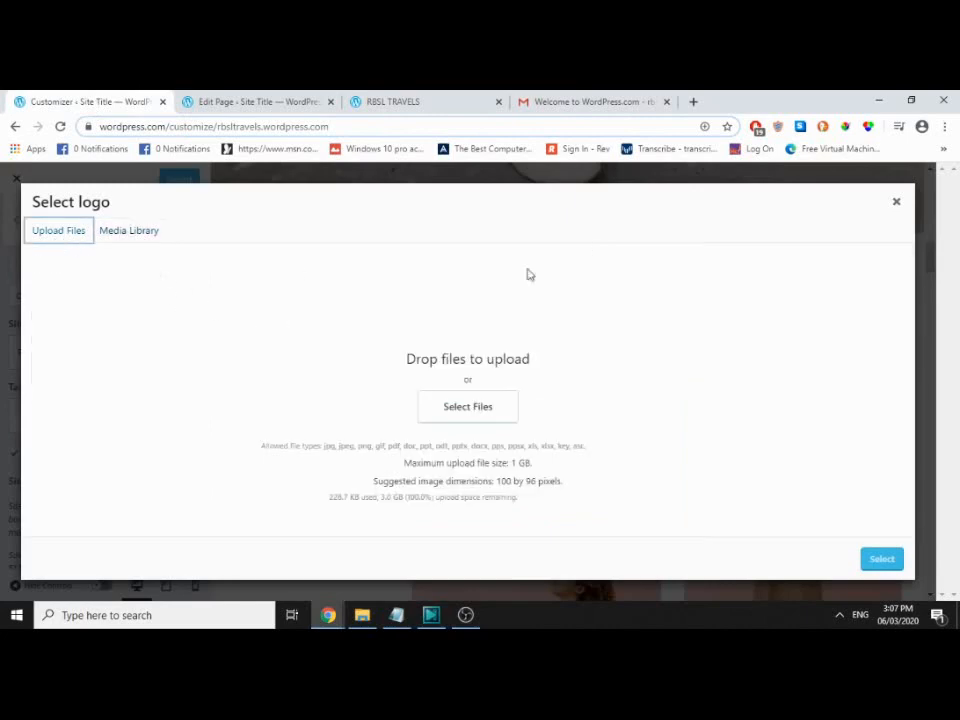
left_click(895, 203)
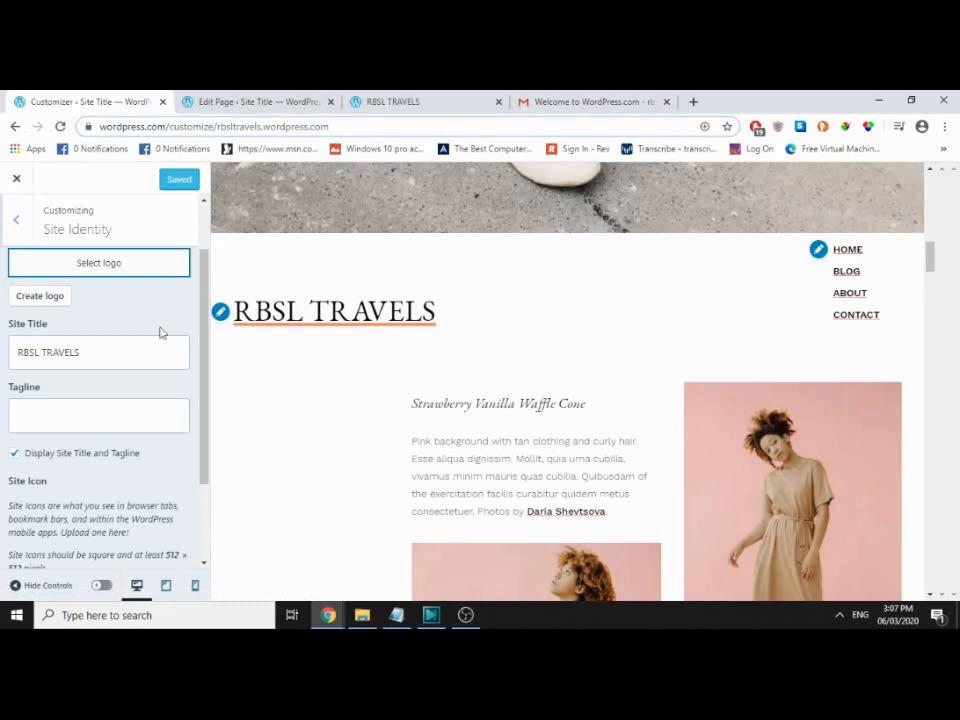
left_click(33, 300)
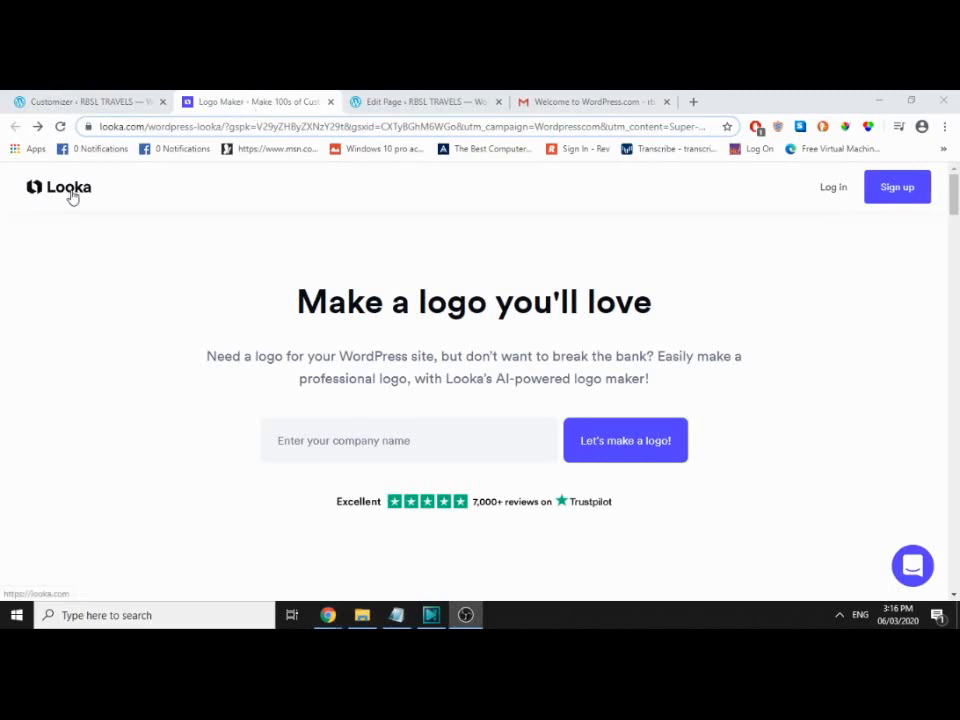
Step: Start a new logo in Looka and view its 'What's your logo for?' step
left_click(617, 446)
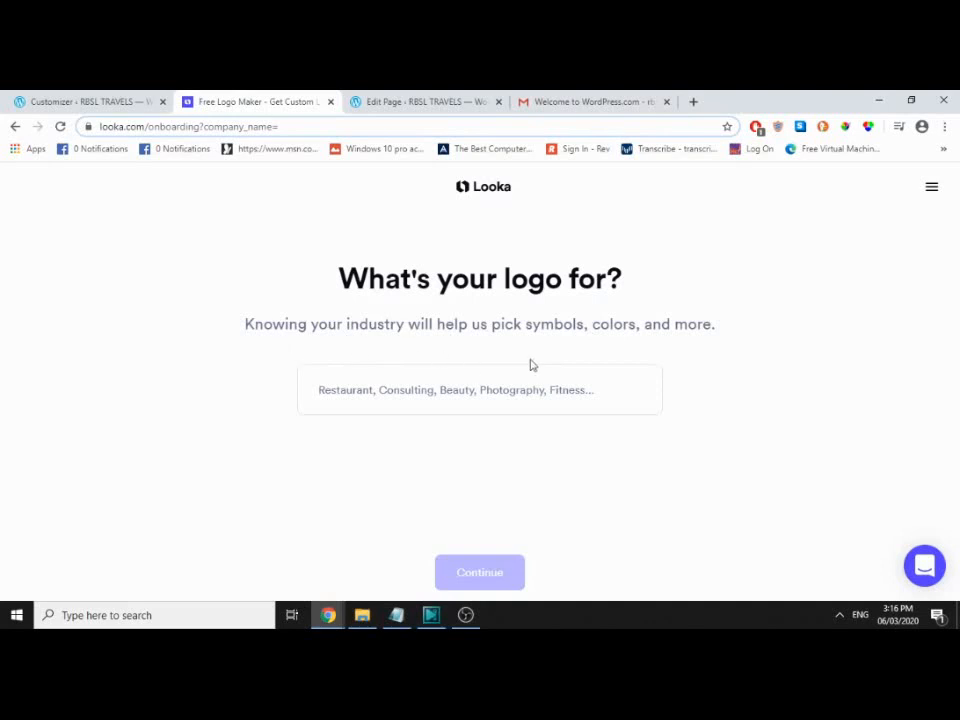
left_click_drag(342, 268, 656, 281)
left_click(664, 300)
left_click(85, 102)
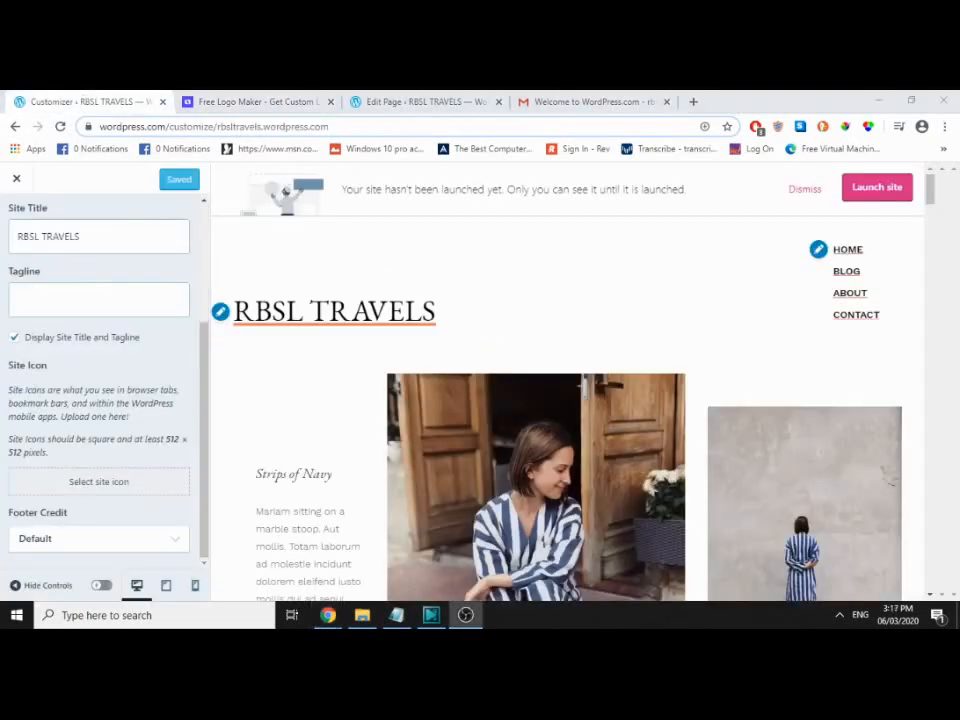
Step: Enter the tagline 'Live Life and Explore' and check it in the site preview
scroll(60, 308, "up", 3)
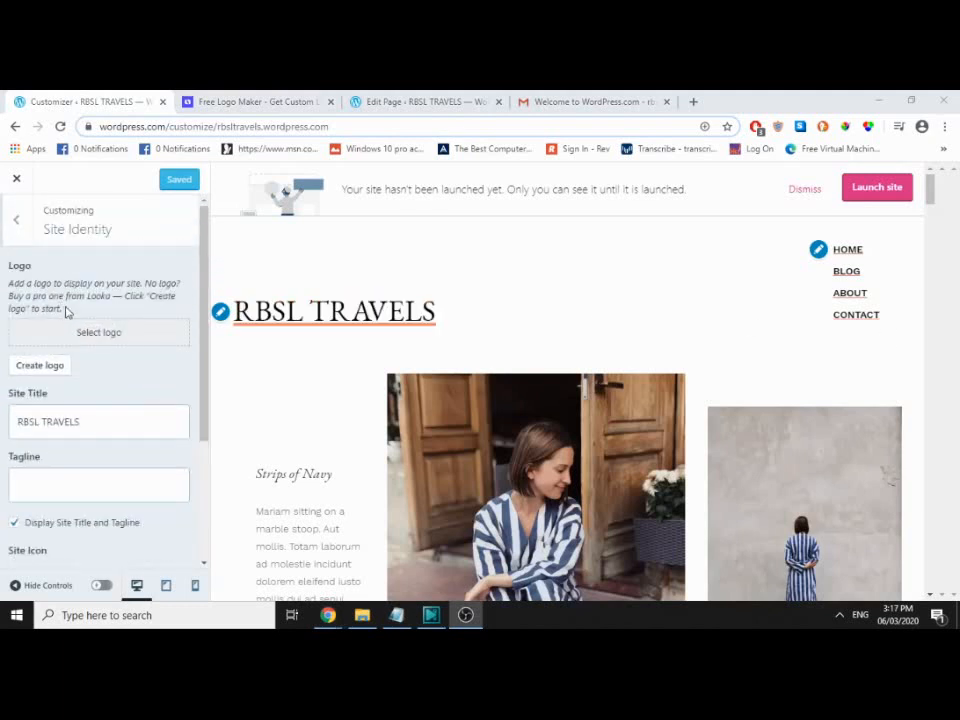
scroll(86, 280, "down", 3)
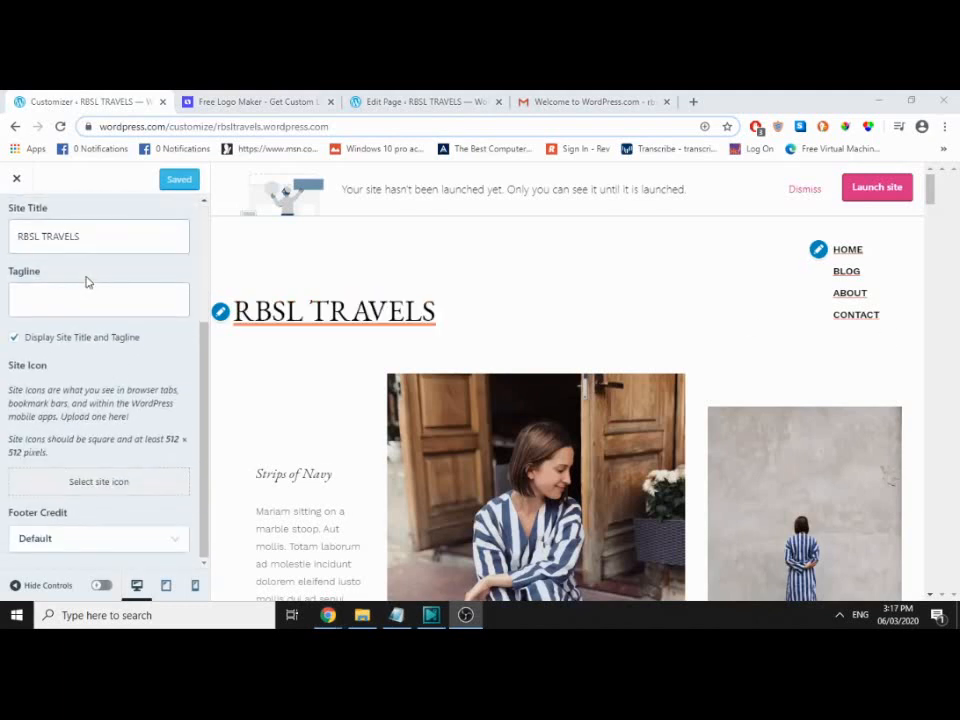
left_click(75, 302)
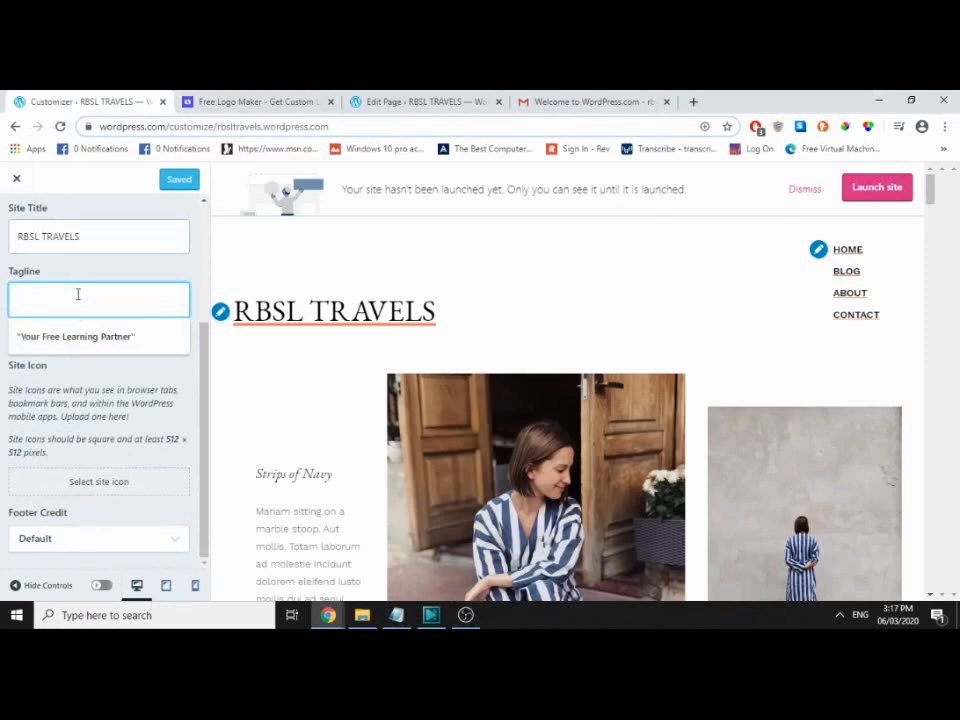
type("Live")
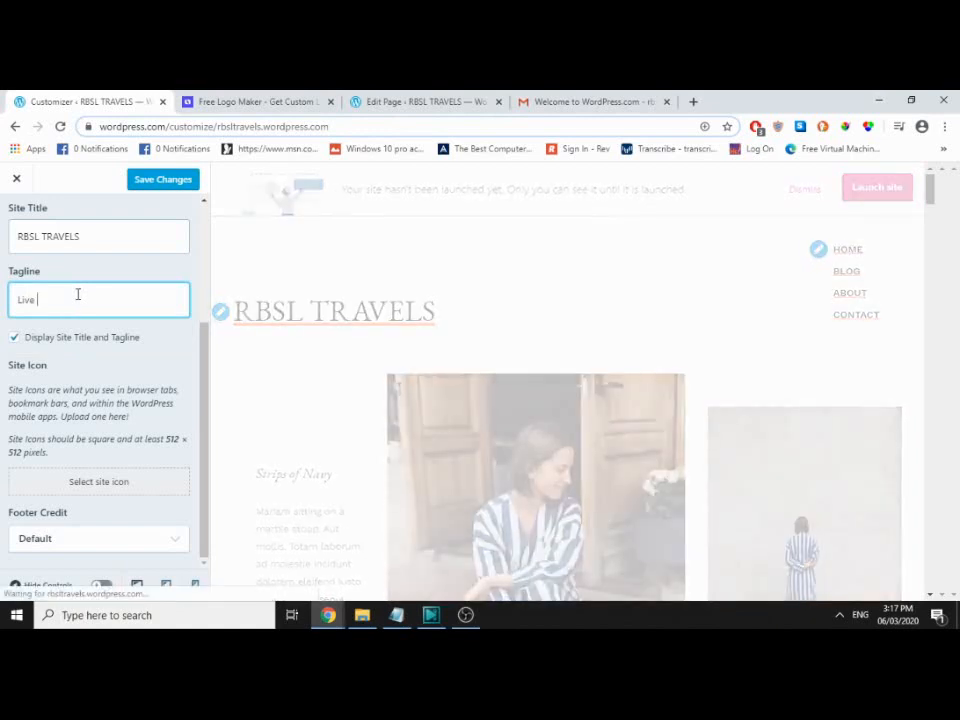
type(" Life")
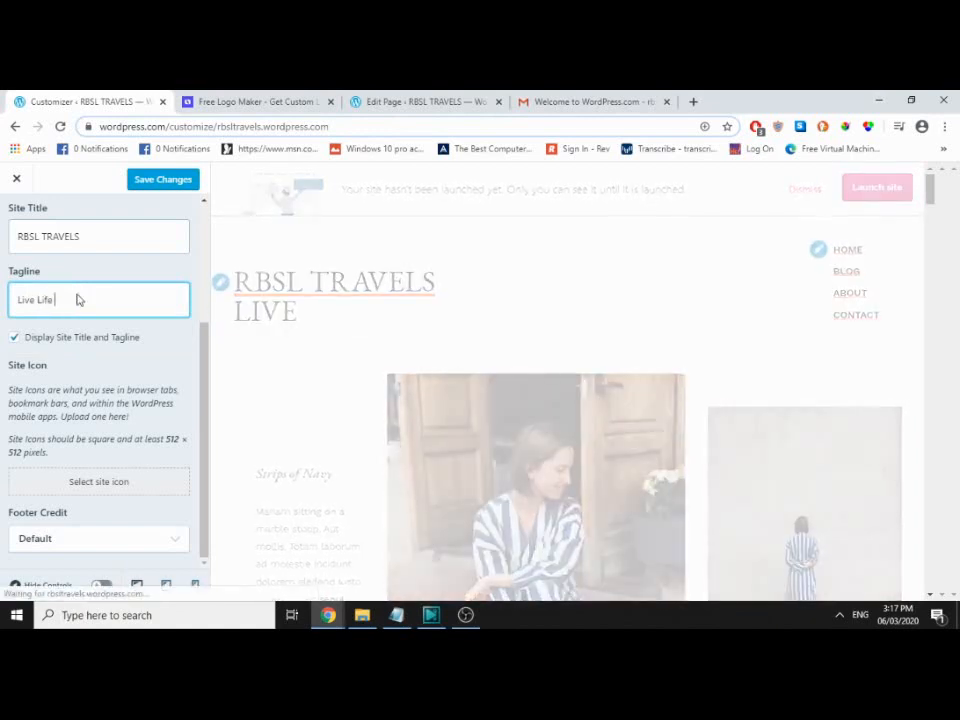
type(" and Explor")
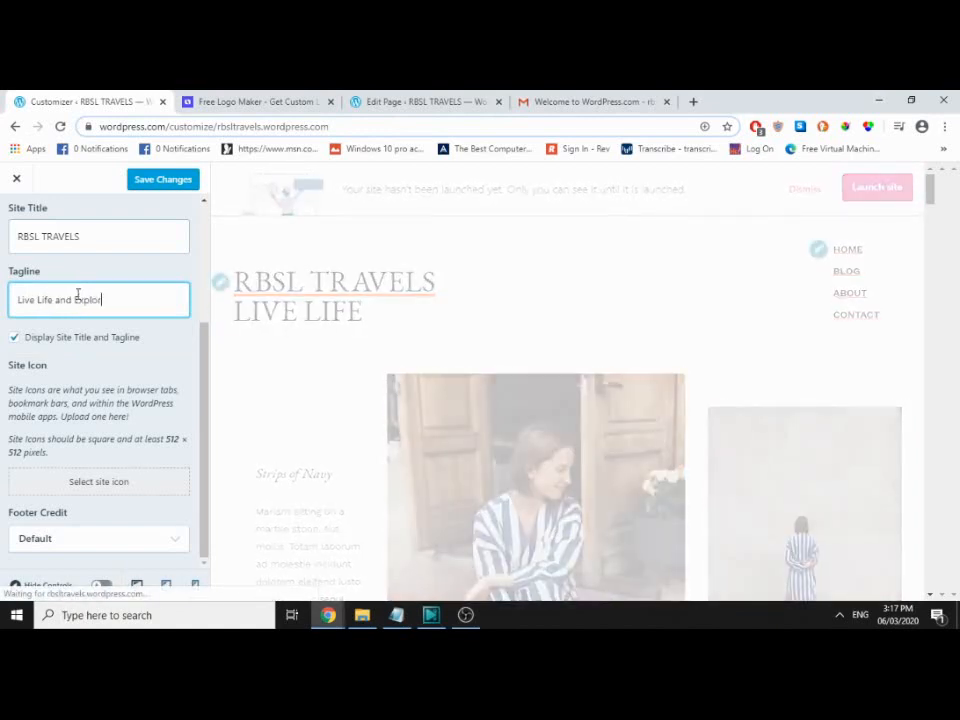
type("e")
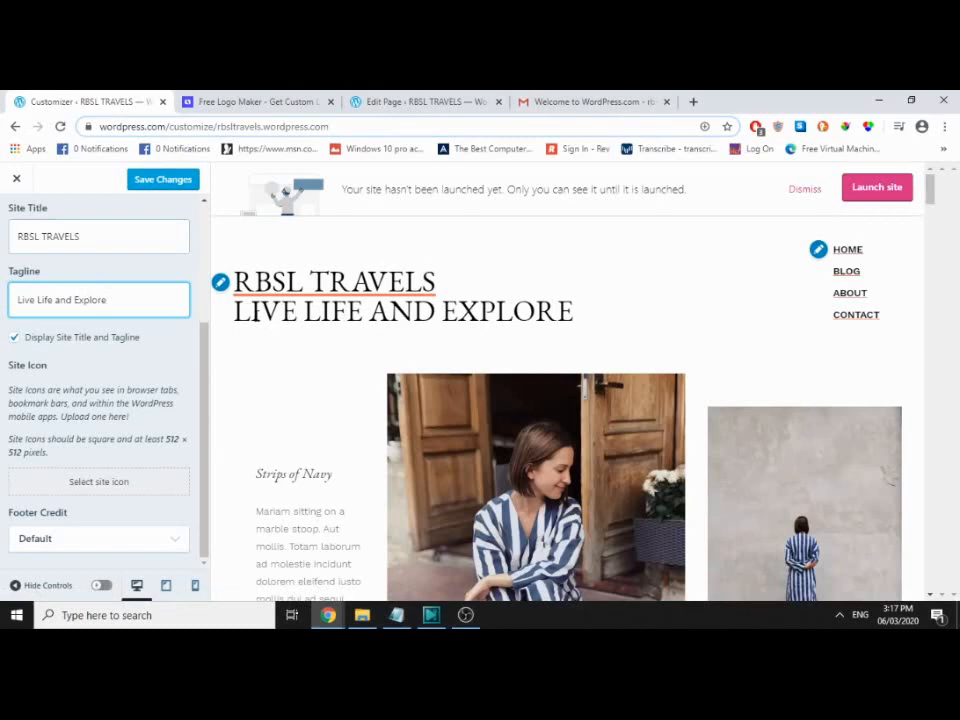
left_click_drag(240, 311, 576, 318)
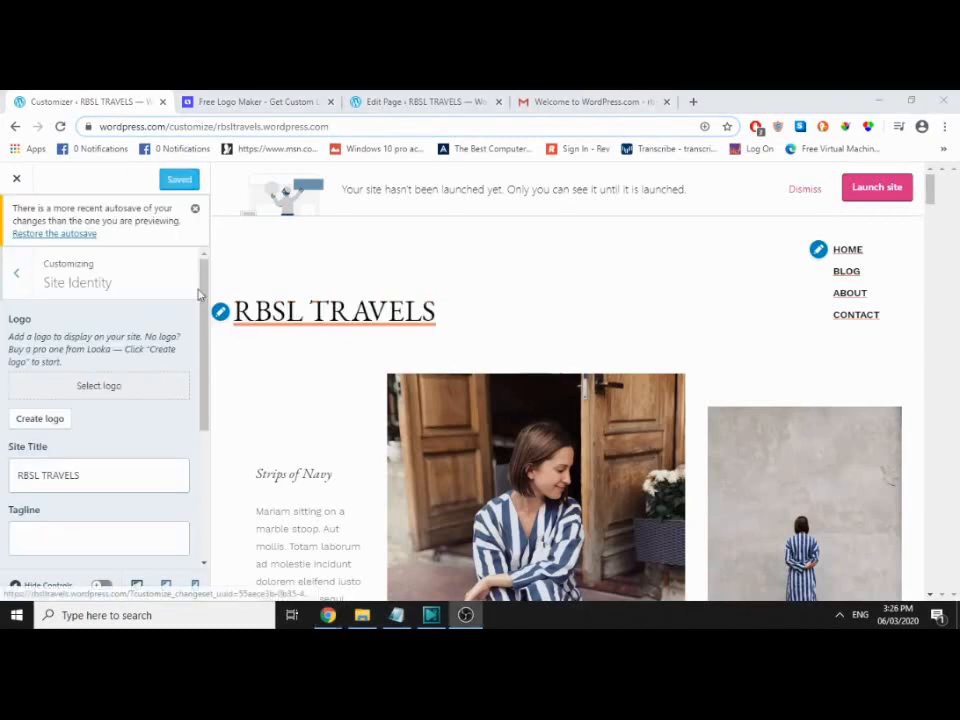
Step: Look through the Menus section, including the New Menu form and the Social menu
left_click(17, 276)
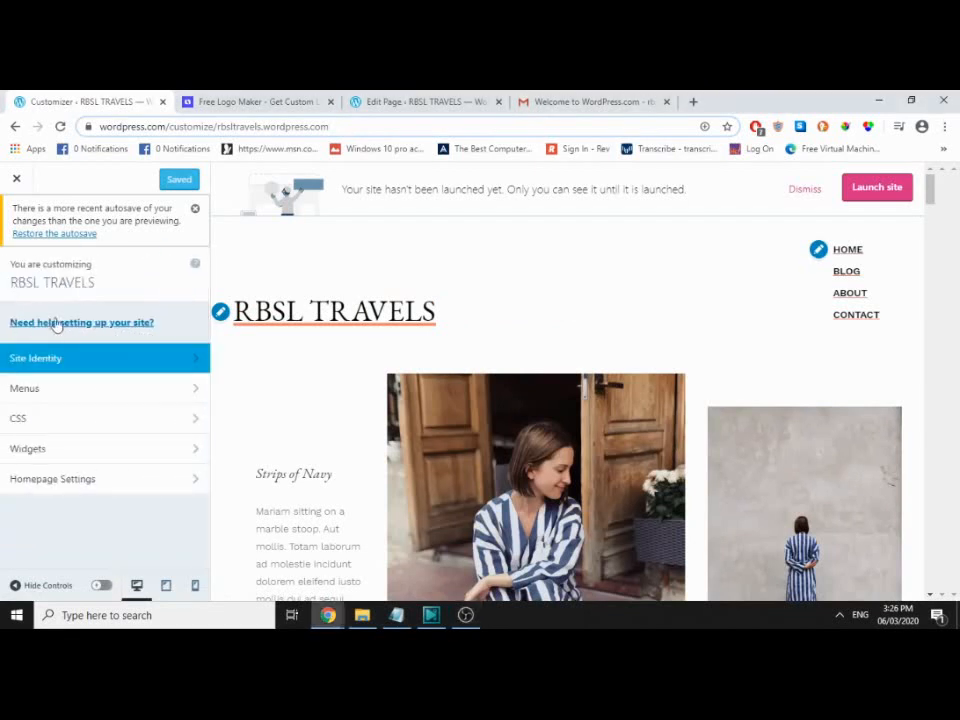
left_click(150, 396)
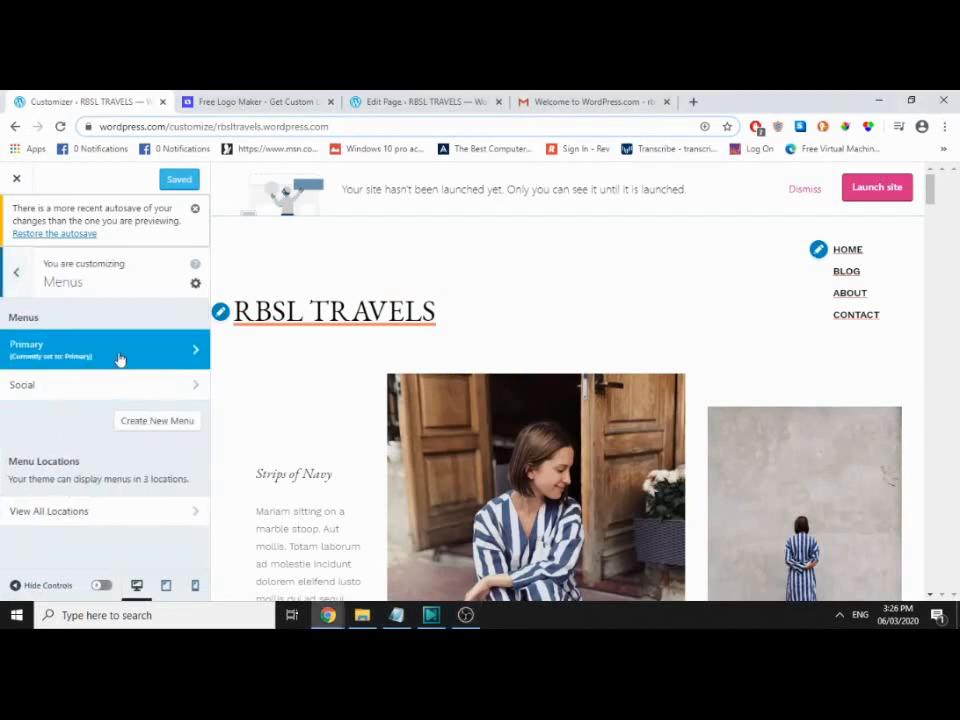
left_click(163, 421)
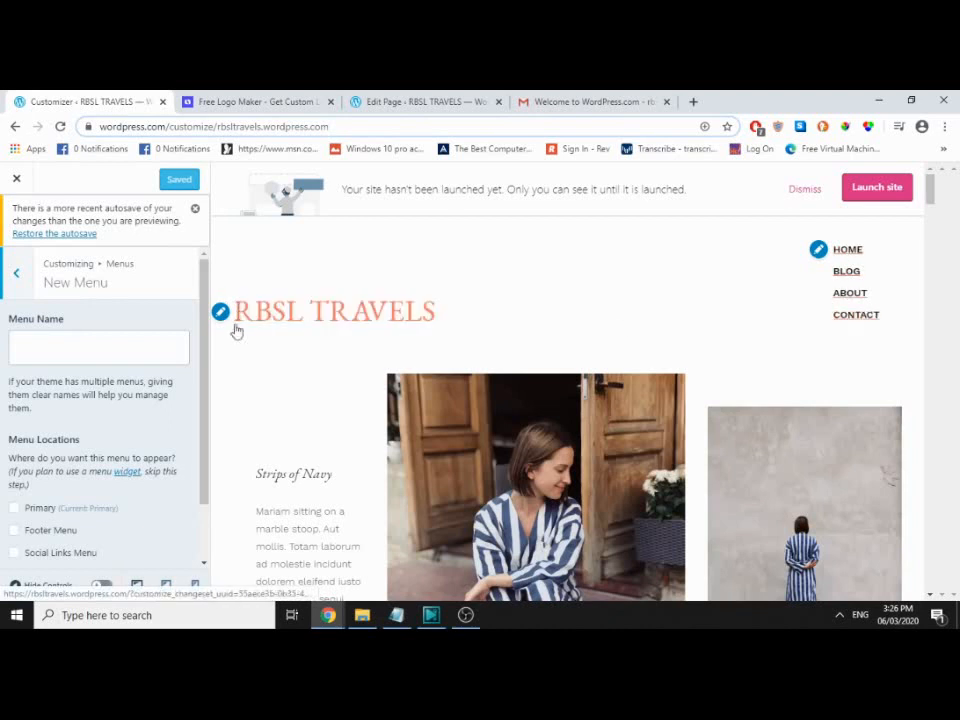
left_click(22, 272)
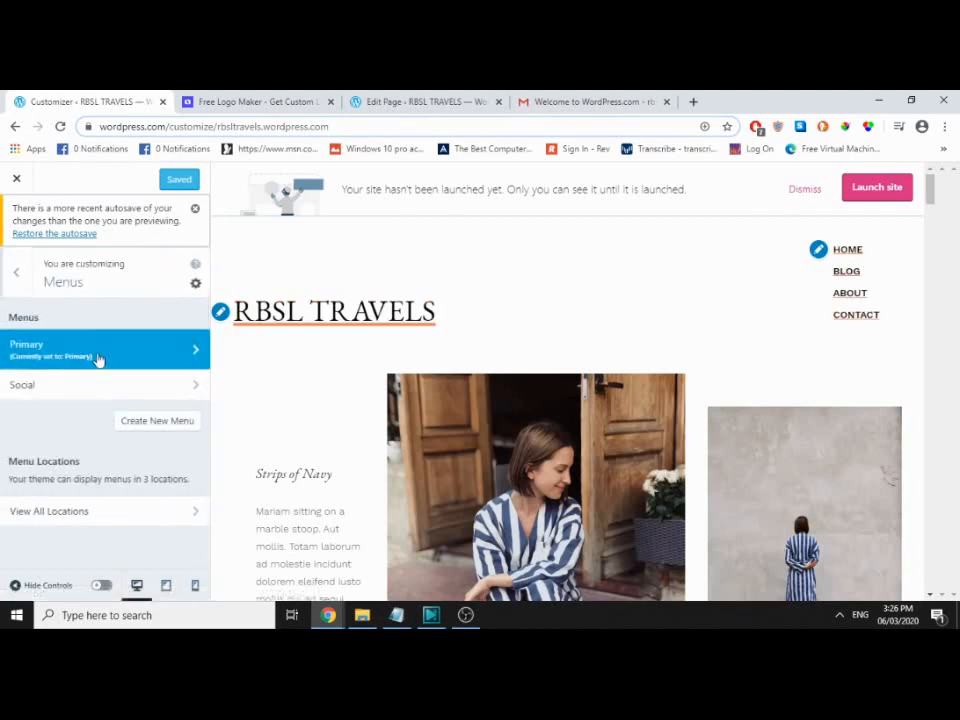
left_click(108, 386)
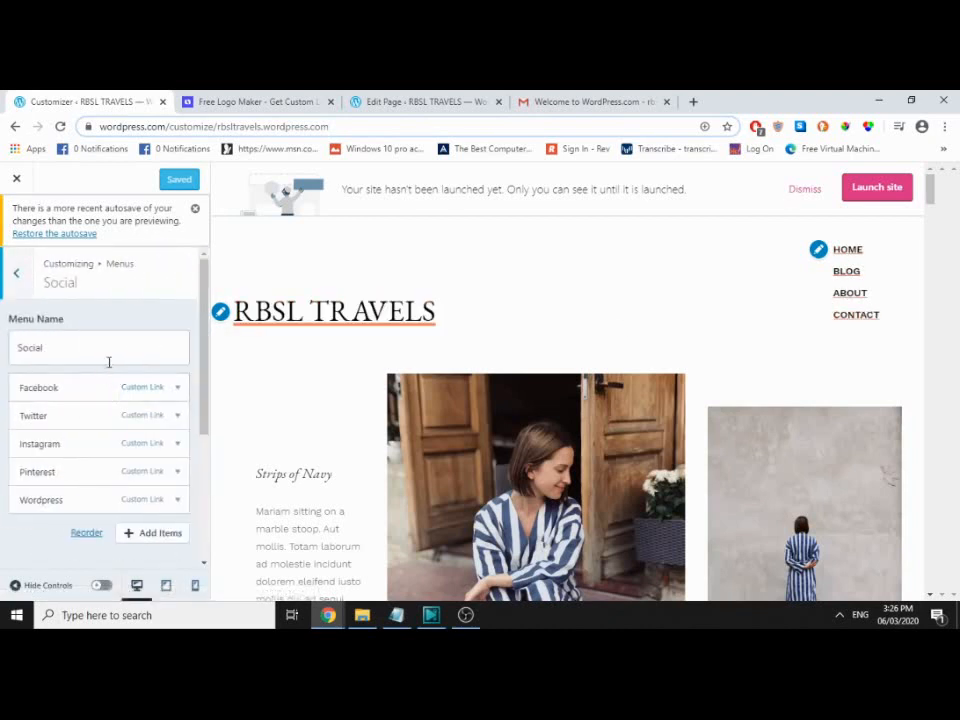
scroll(108, 362, "down", 3)
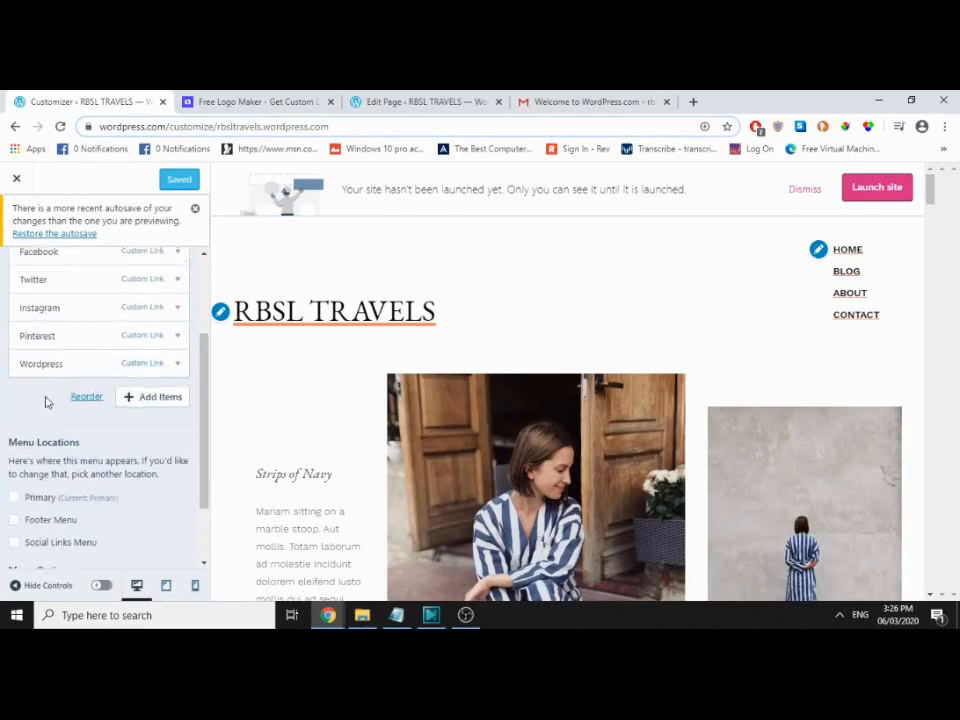
scroll(45, 401, "up", 2)
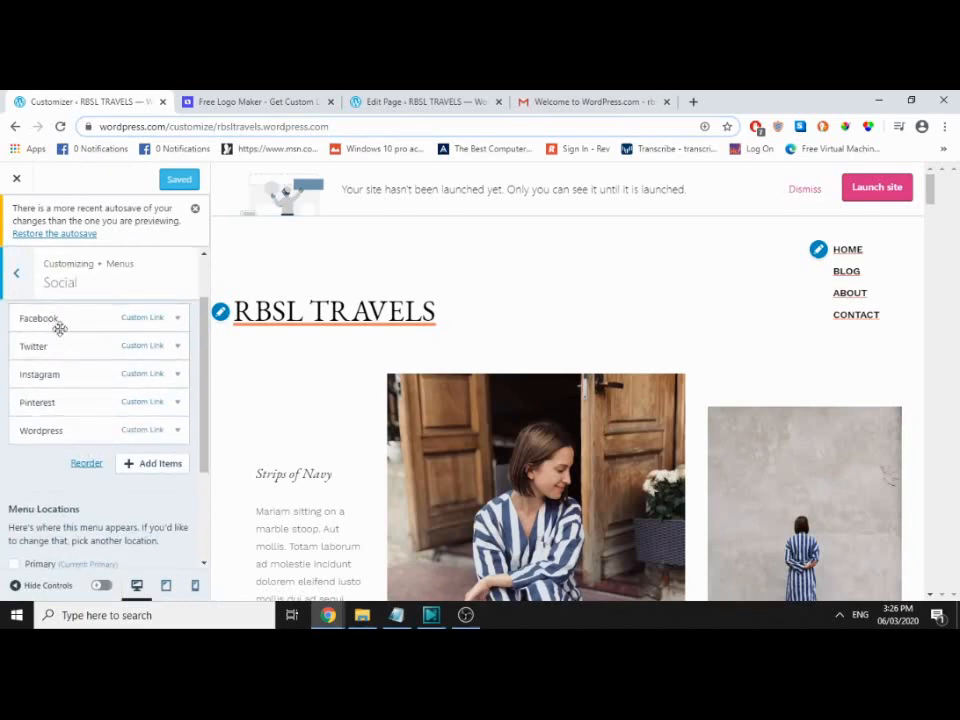
scroll(60, 322, "down", 3)
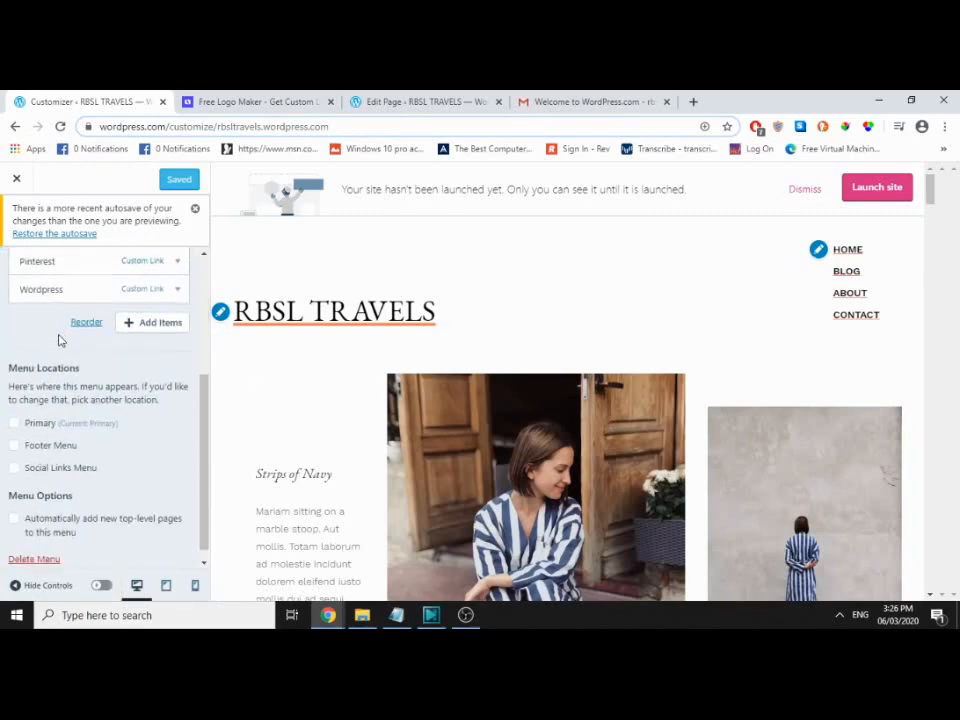
Step: Exit the Customizer to the site dashboard and reopen it
left_click(16, 179)
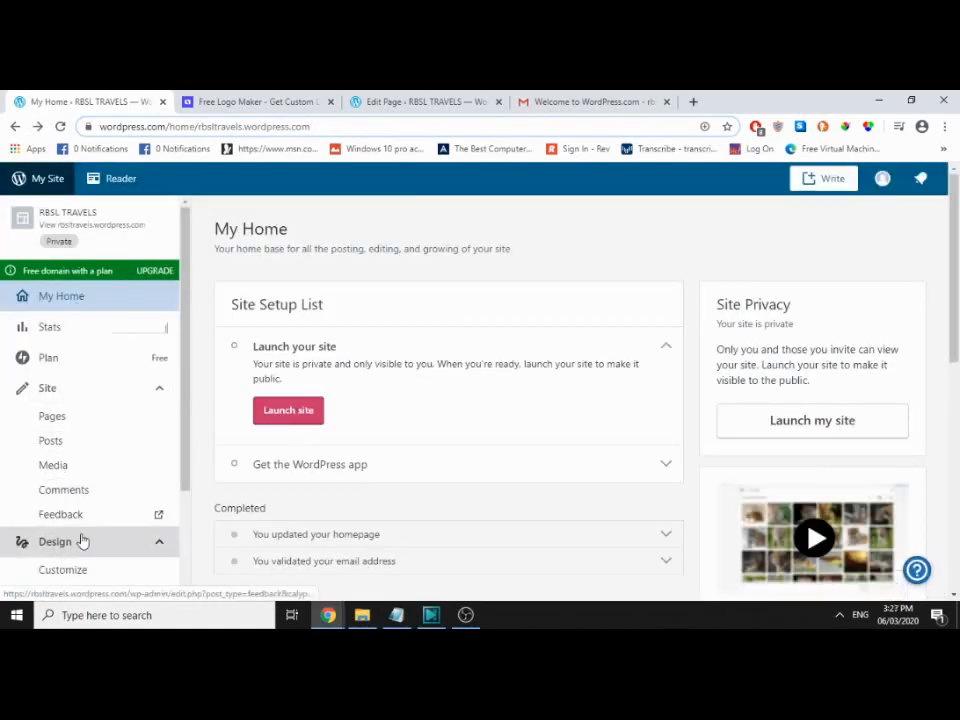
scroll(81, 540, "down", 1)
left_click(90, 500)
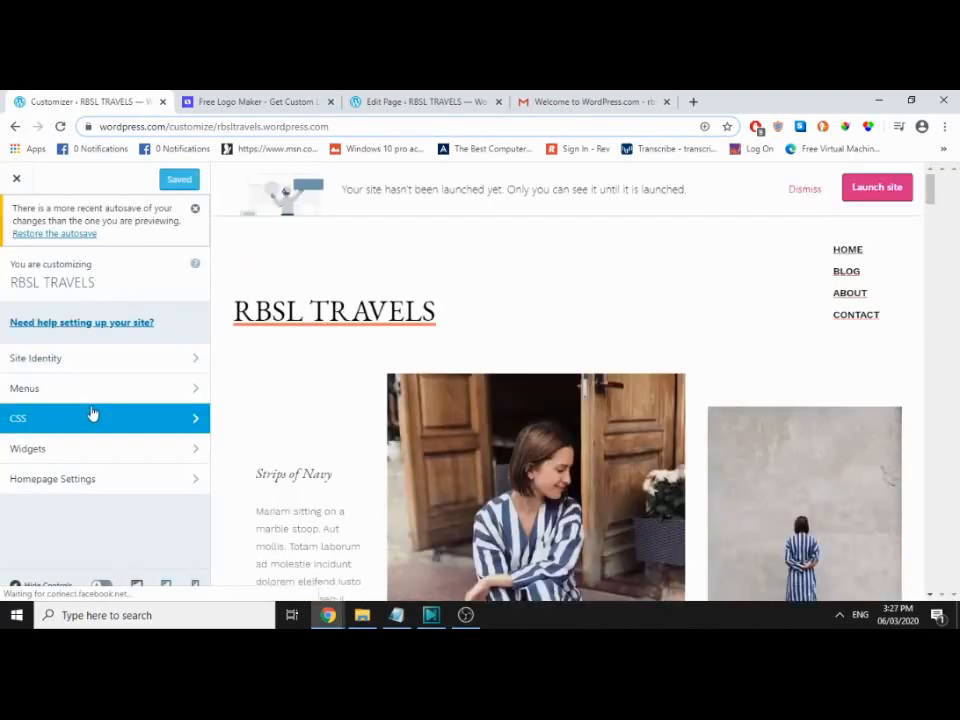
Step: Inspect the CSS, Widgets and Homepage Settings sections, then close the Customizer
left_click(92, 416)
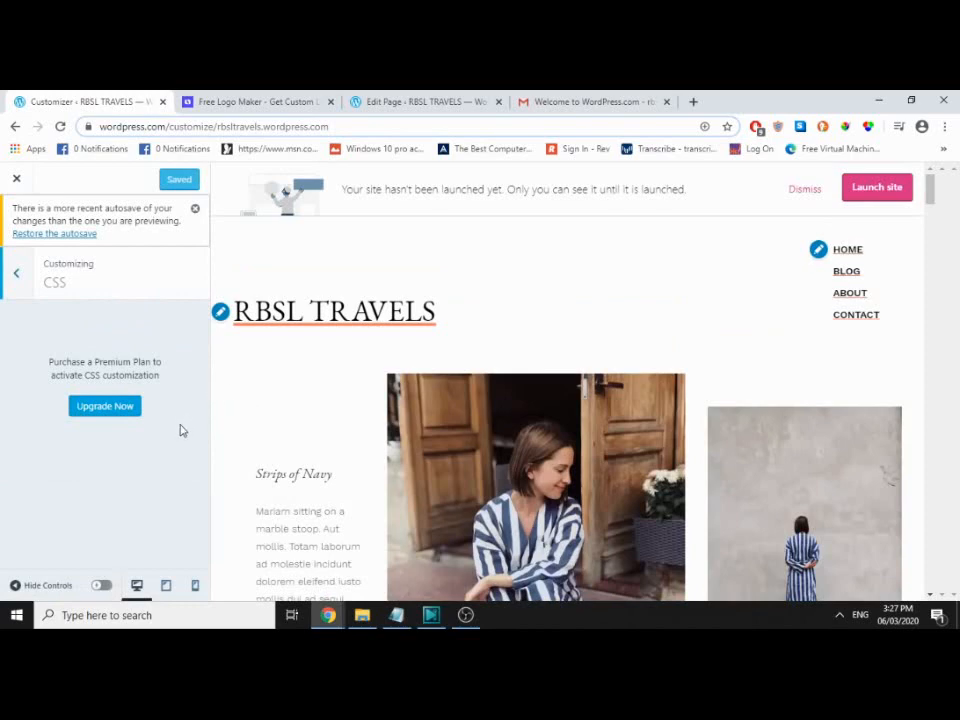
scroll(643, 376, "down", 5)
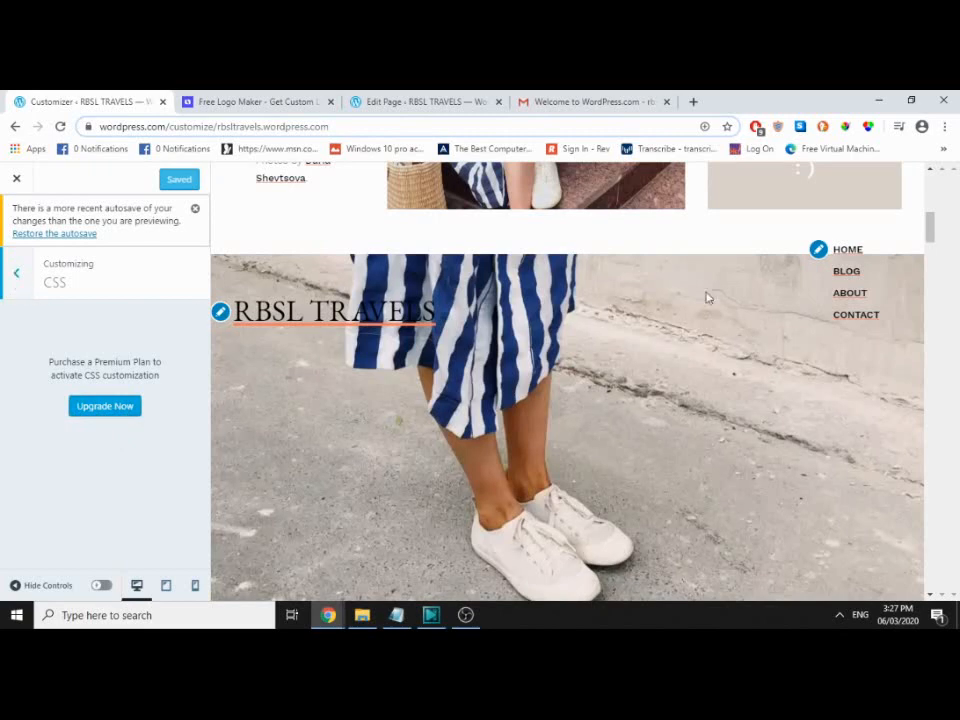
left_click(16, 275)
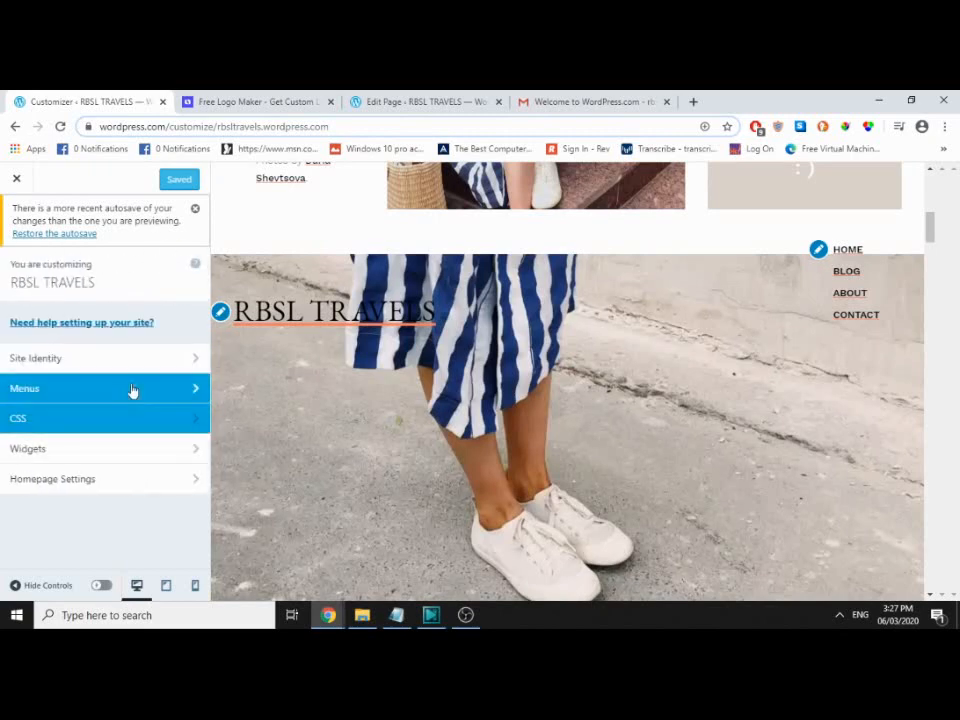
left_click(142, 450)
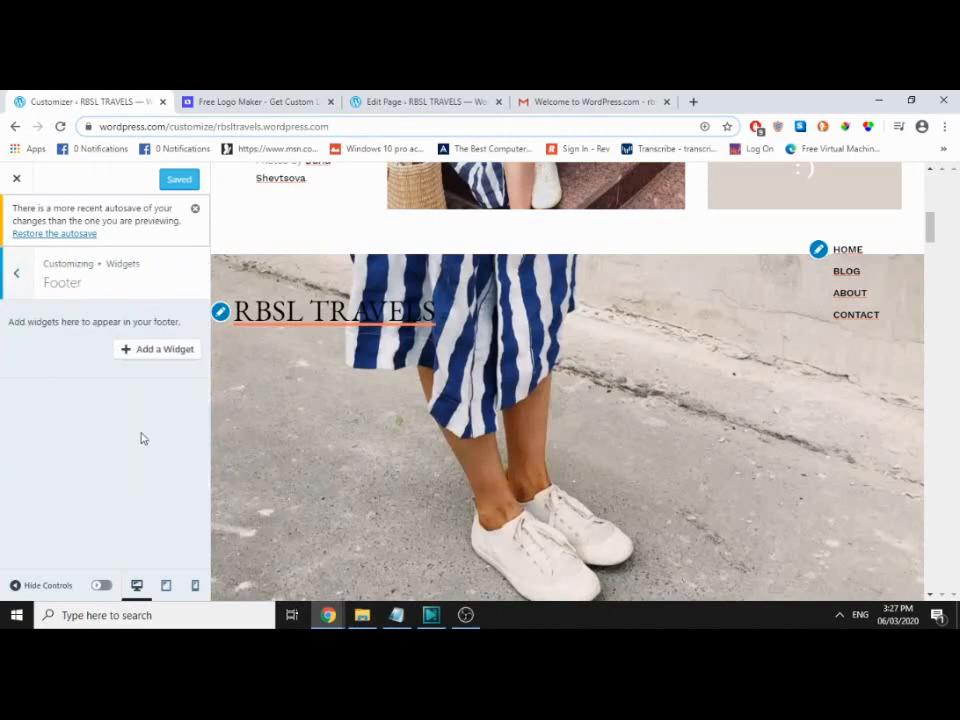
left_click(14, 276)
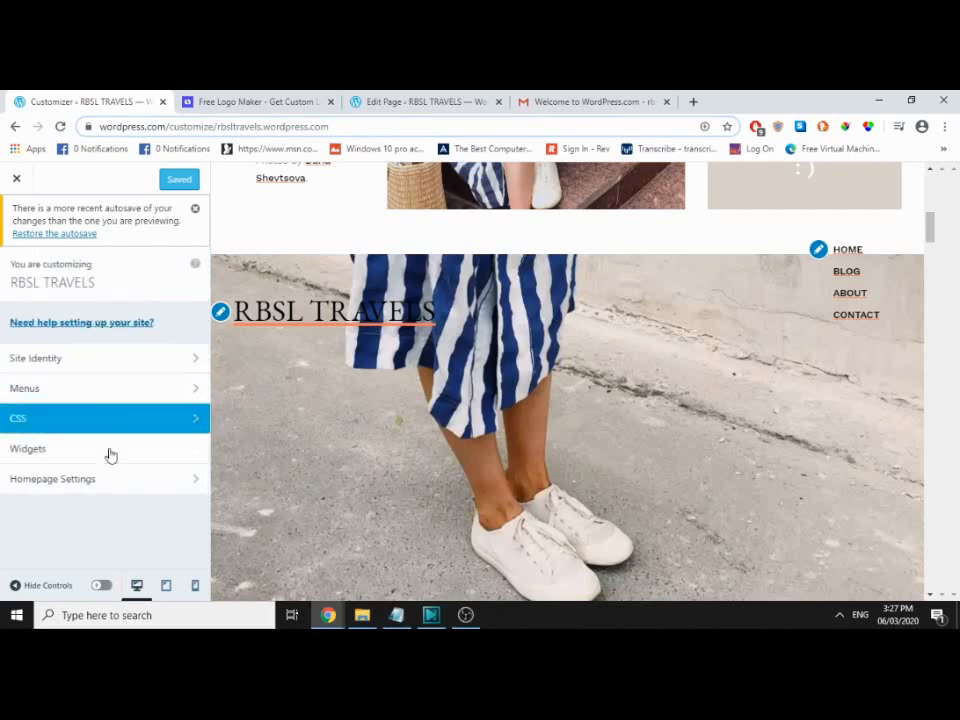
left_click(111, 482)
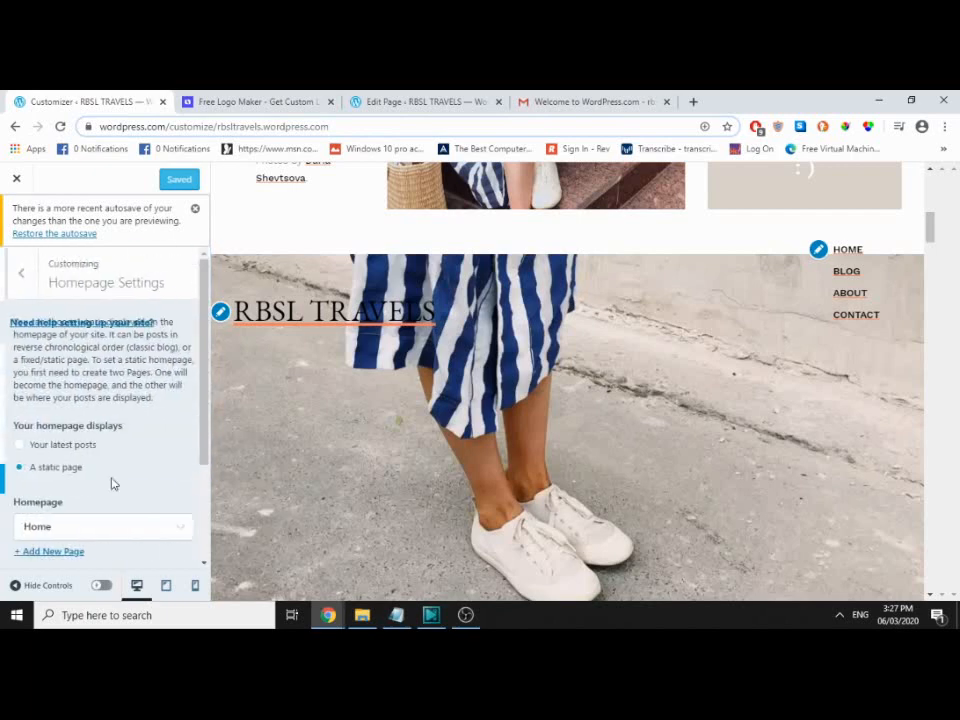
left_click(21, 277)
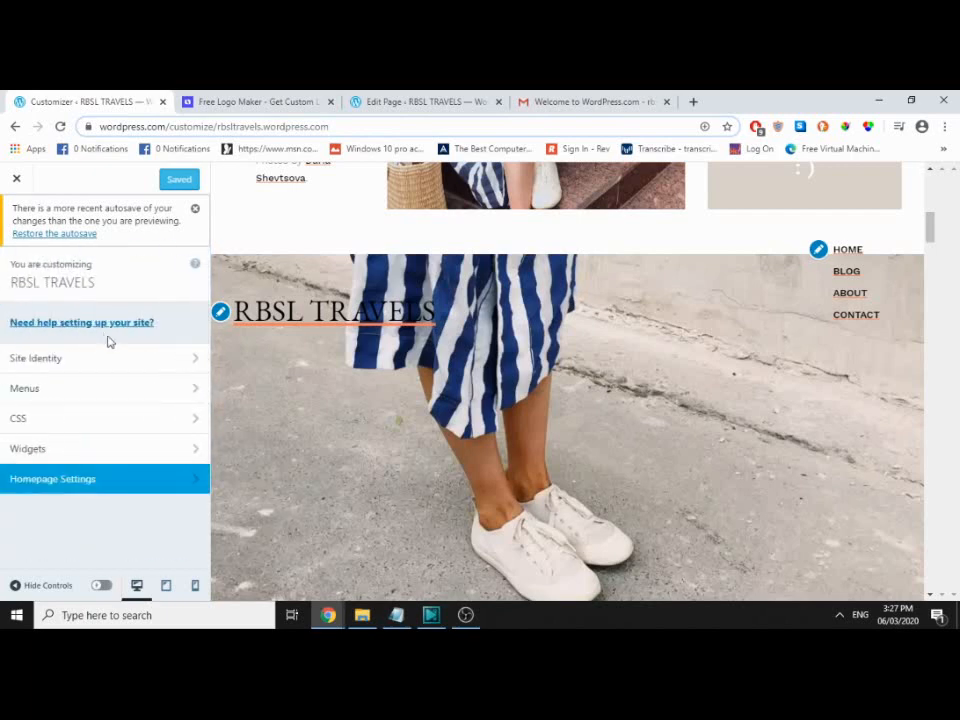
left_click(18, 181)
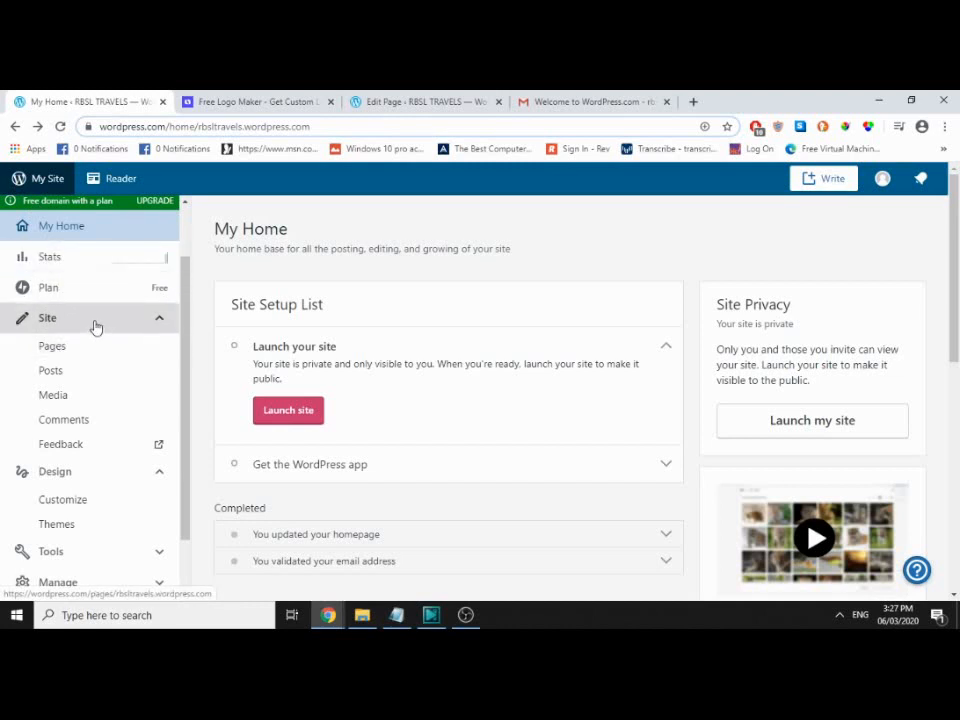
Step: Review the site's private status on My Home and start the Launch site process
left_click(94, 327)
left_click(75, 378)
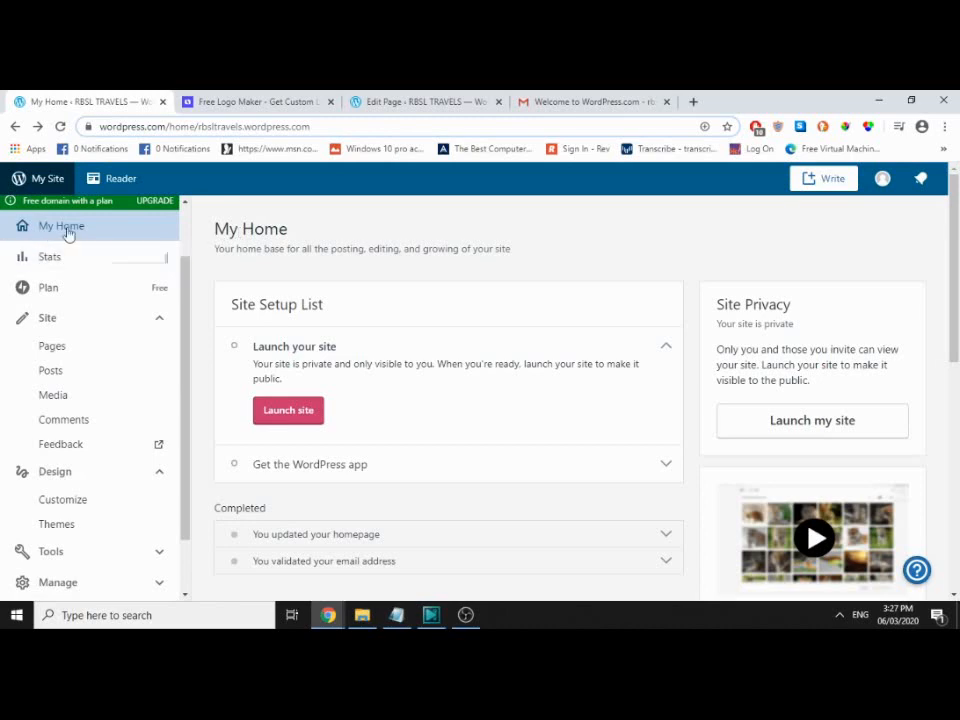
scroll(446, 339, "down", 3)
scroll(450, 343, "up", 3)
left_click_drag(304, 368, 431, 367)
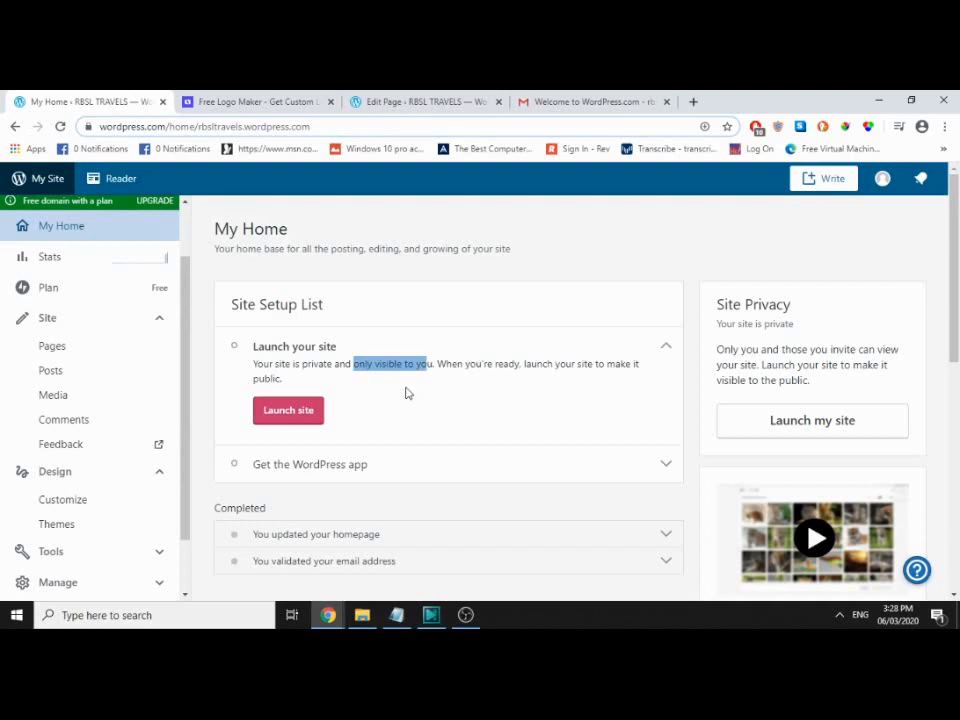
scroll(406, 393, "down", 3)
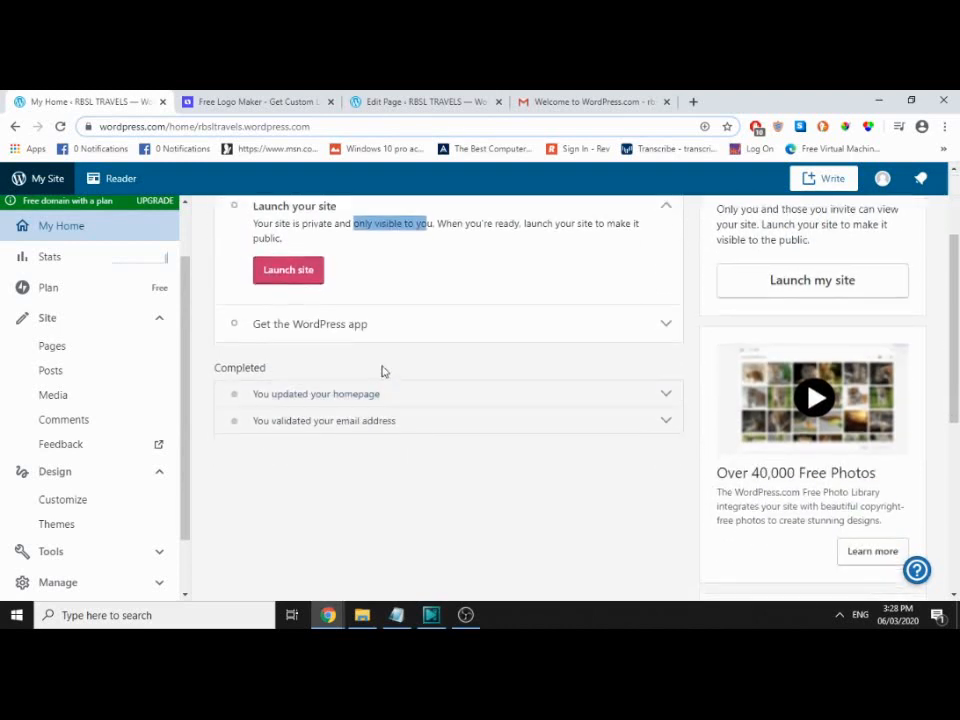
left_click(300, 272)
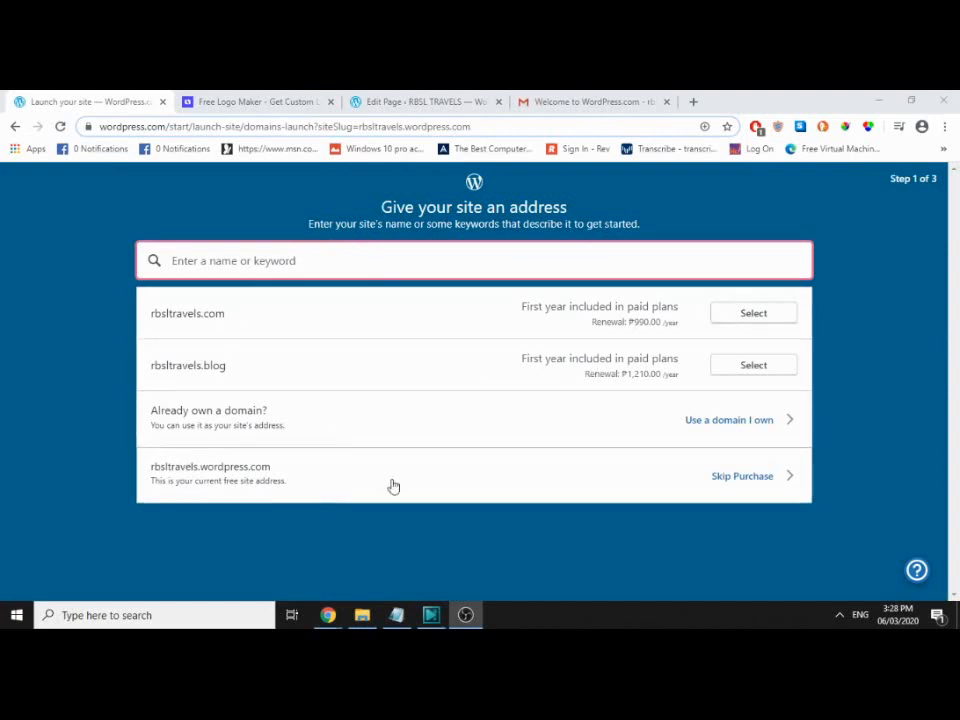
Step: Launch the site on its free wordpress.com address, then open a new incognito window
left_click(741, 478)
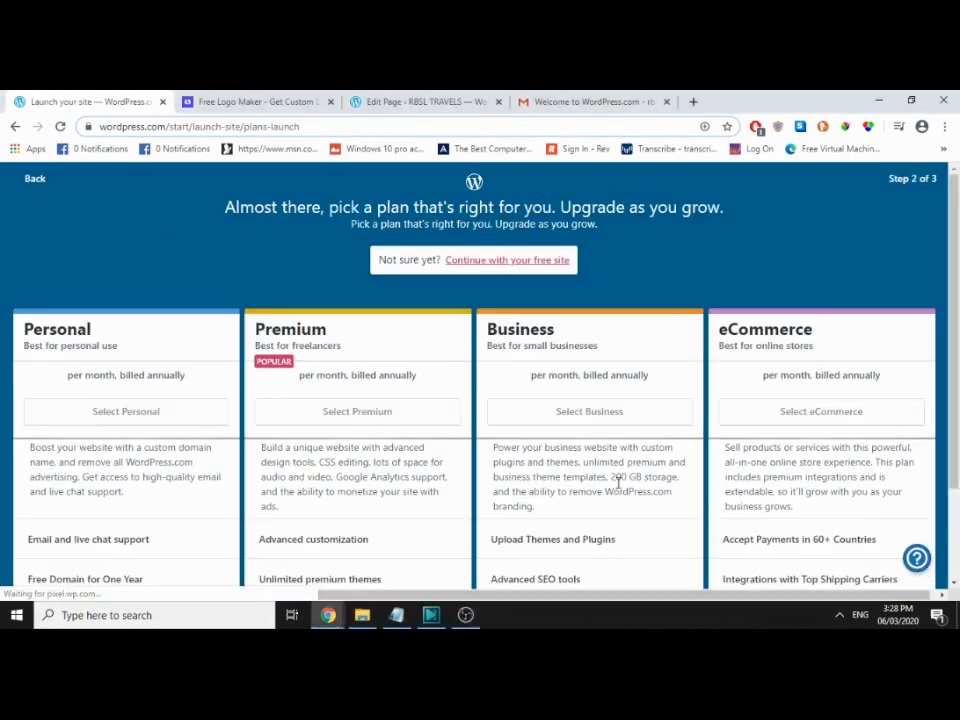
left_click(530, 260)
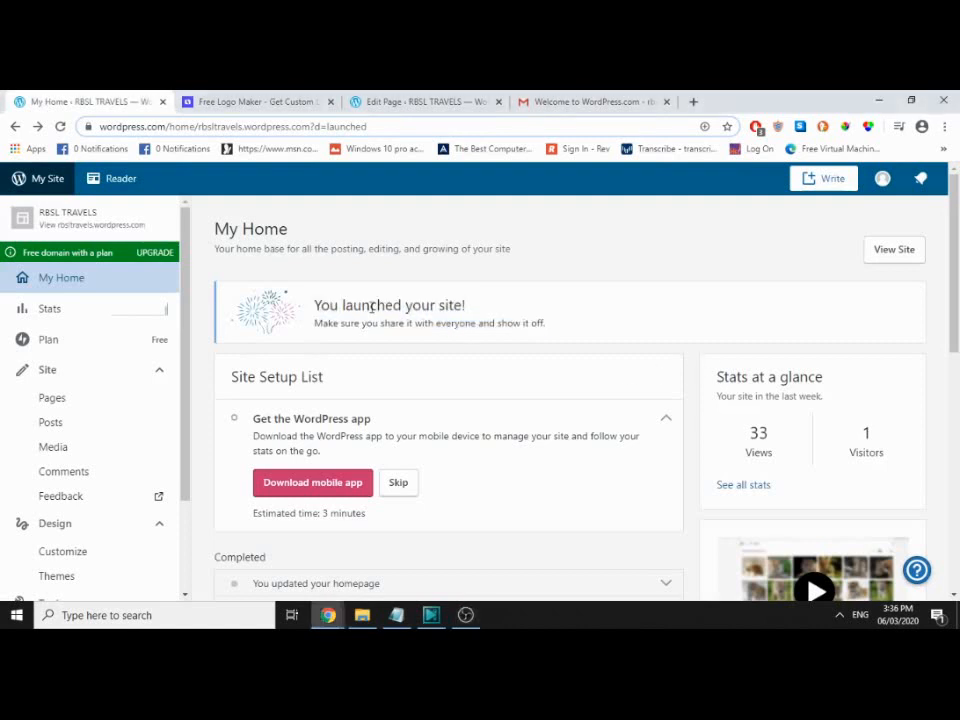
left_click_drag(316, 312, 580, 337)
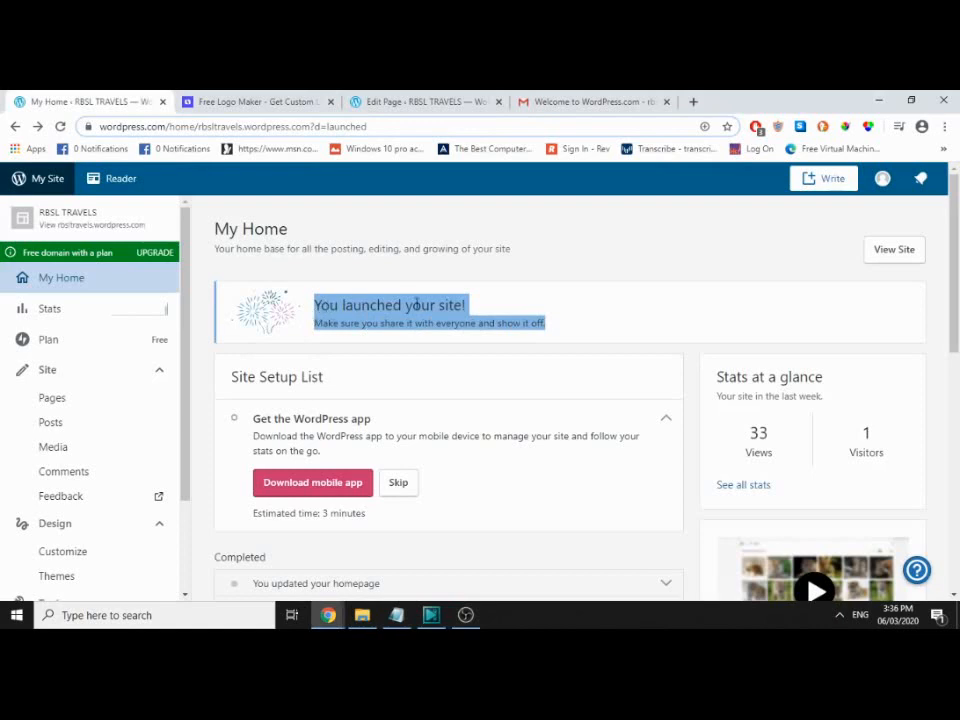
left_click(946, 127)
left_click(818, 186)
Step: Visit rbsltravels.wordpress.com in the incognito window and scroll through the live site
type("rbsltravel.")
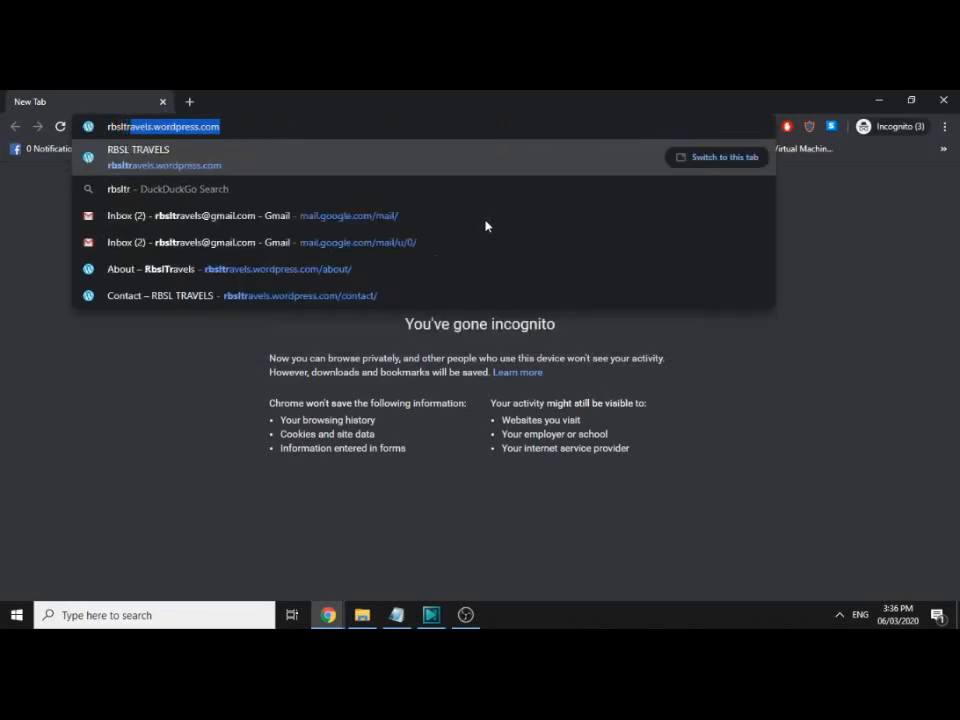
key("BackSpace")
type("s.wordpress.co")
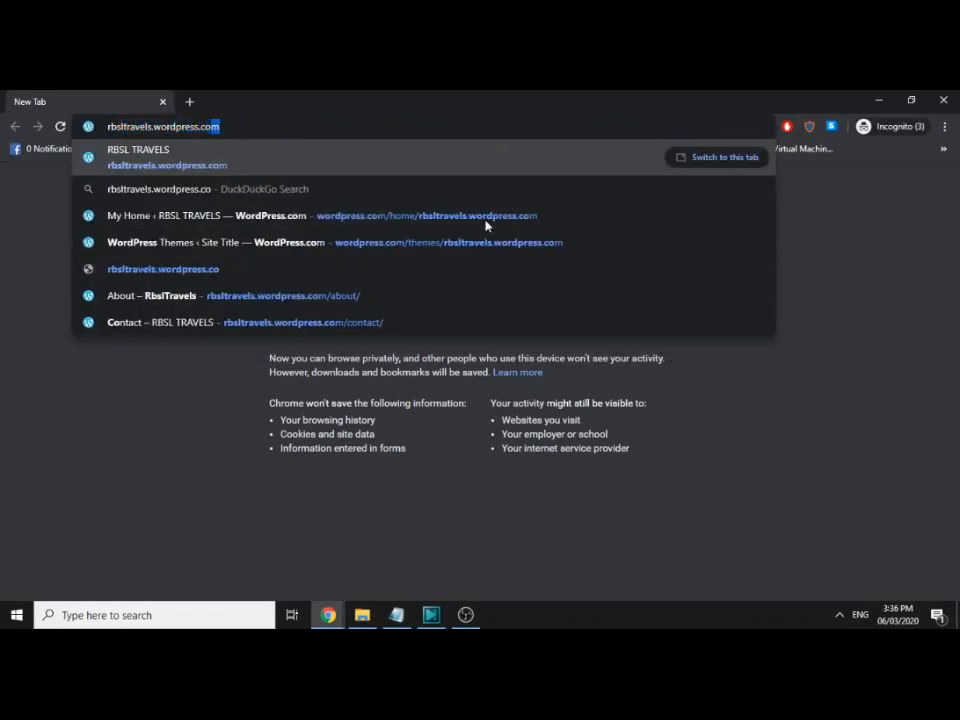
key("Return")
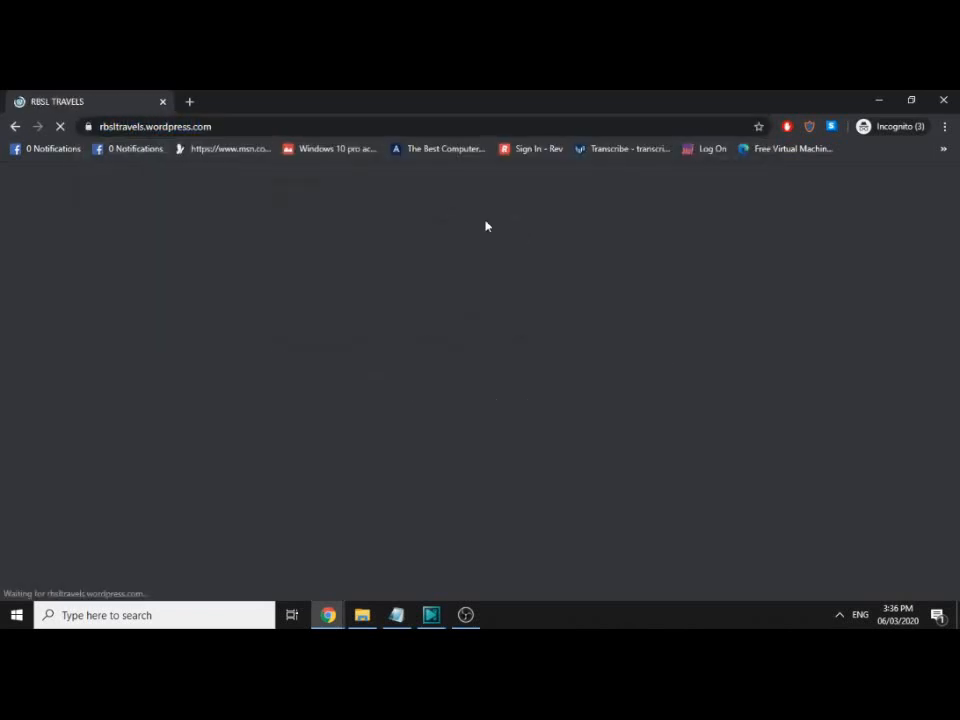
scroll(373, 293, "down", 15)
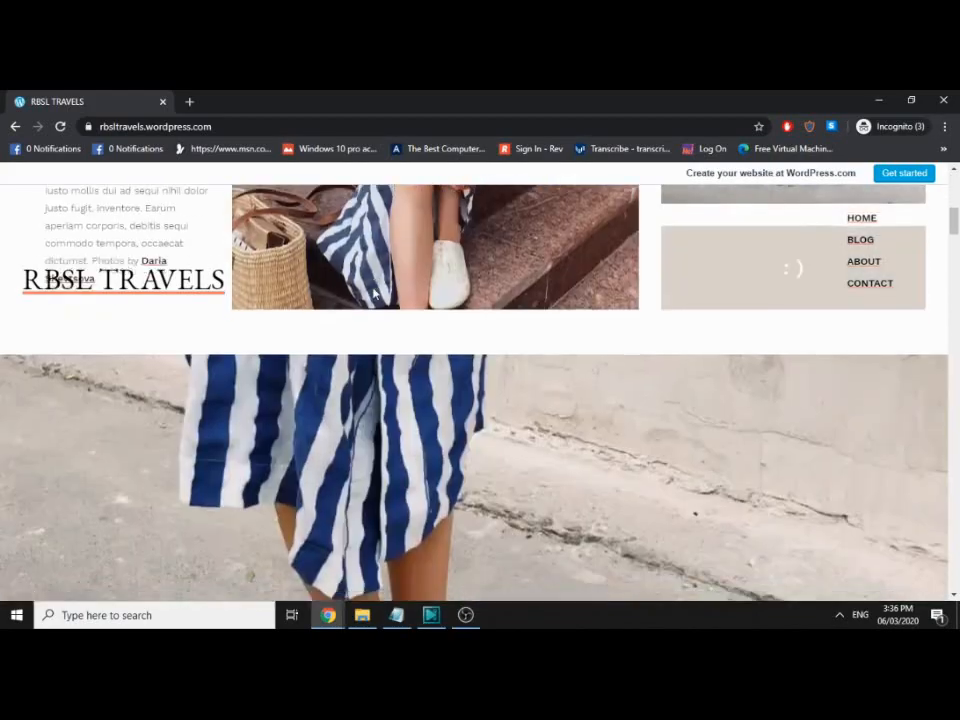
scroll(375, 298, "down", 15)
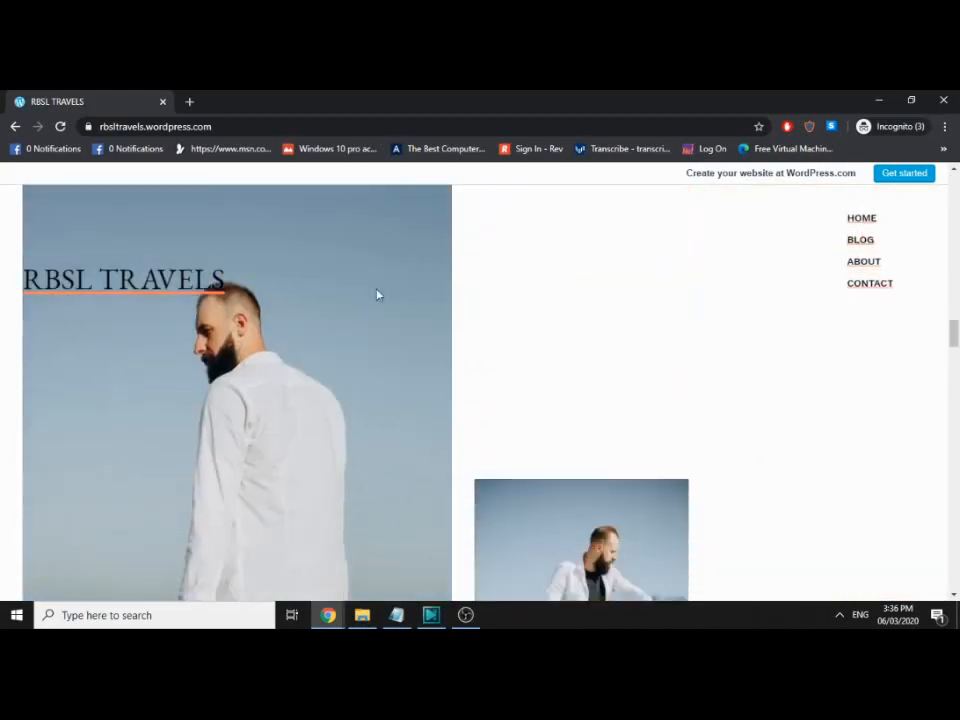
scroll(380, 297, "down", 15)
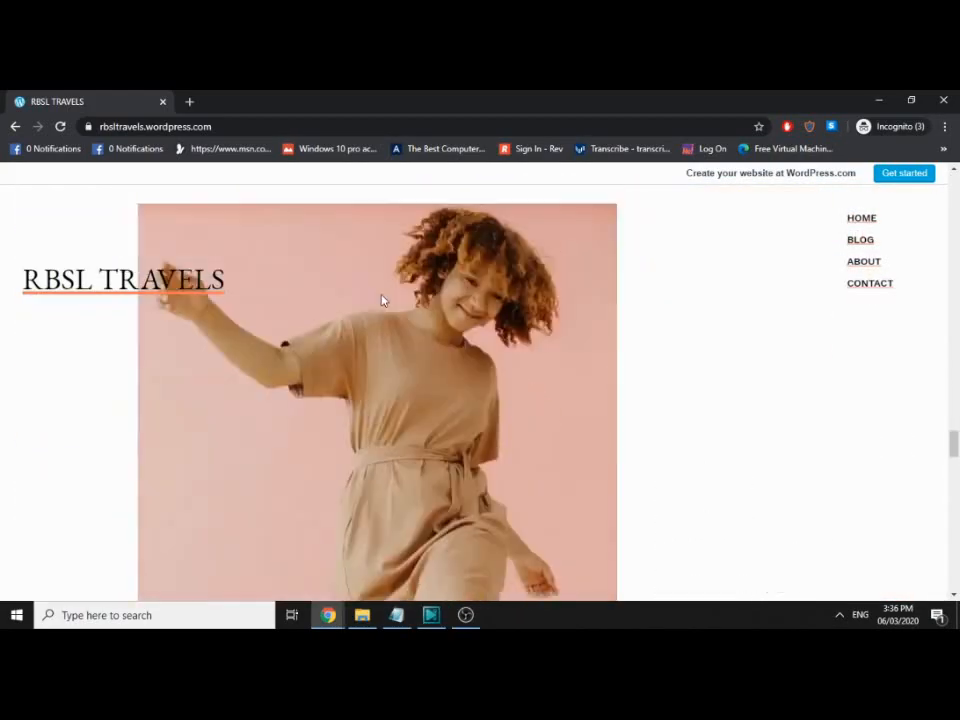
scroll(389, 308, "up", 15)
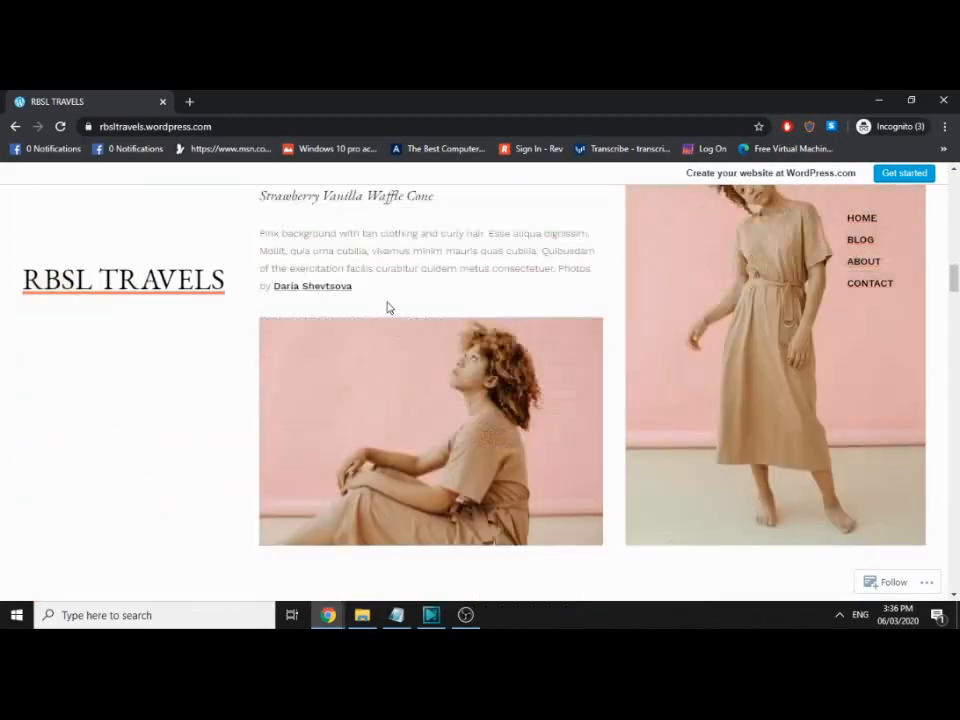
scroll(388, 308, "up", 10)
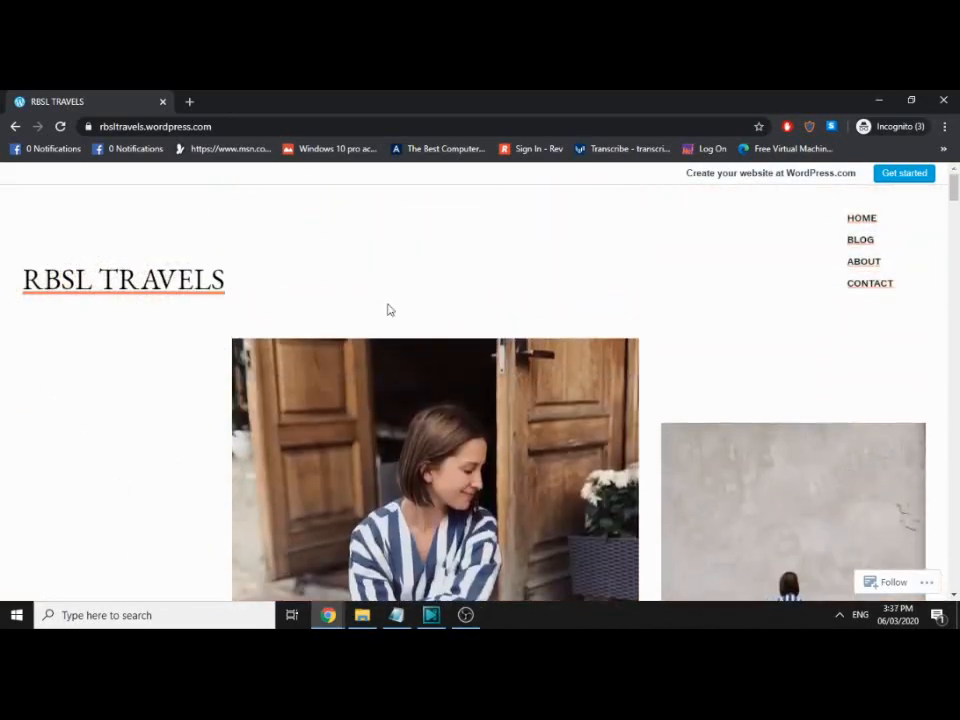
Step: Reload the live site beside the dashboard to see the tagline, then expand Manage
left_click(911, 100)
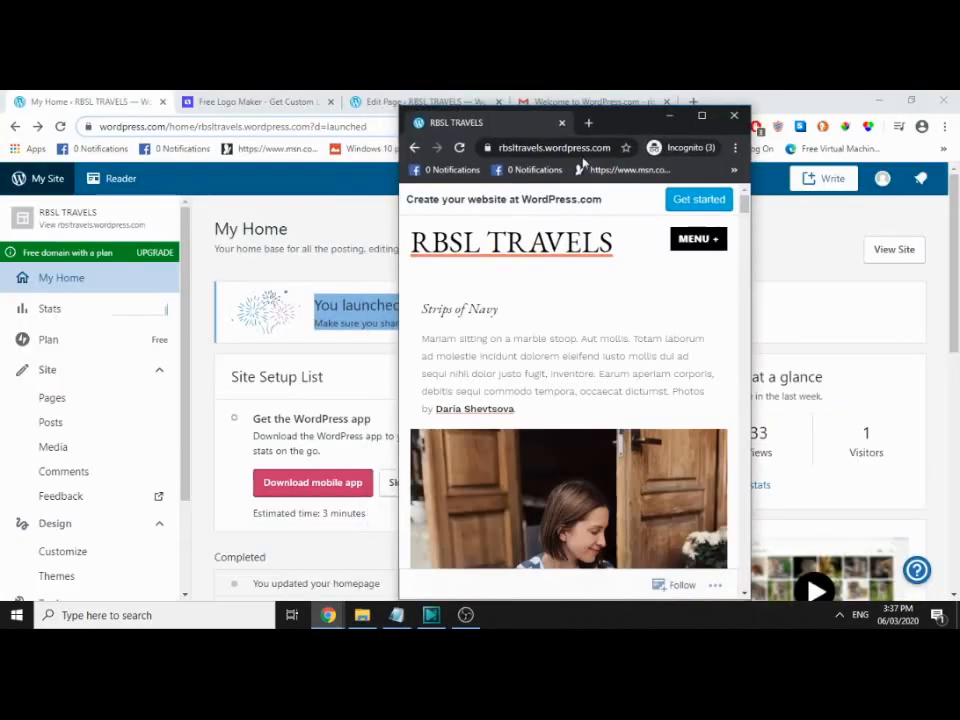
left_click_drag(523, 112, 724, 129)
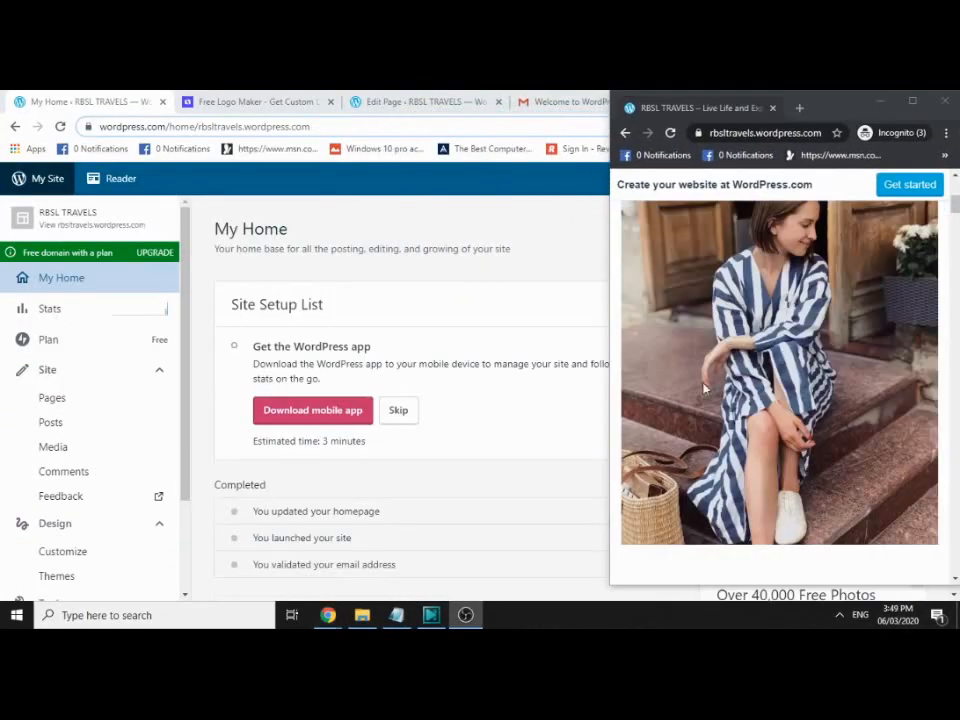
scroll(714, 318, "up", 5)
left_click(670, 132)
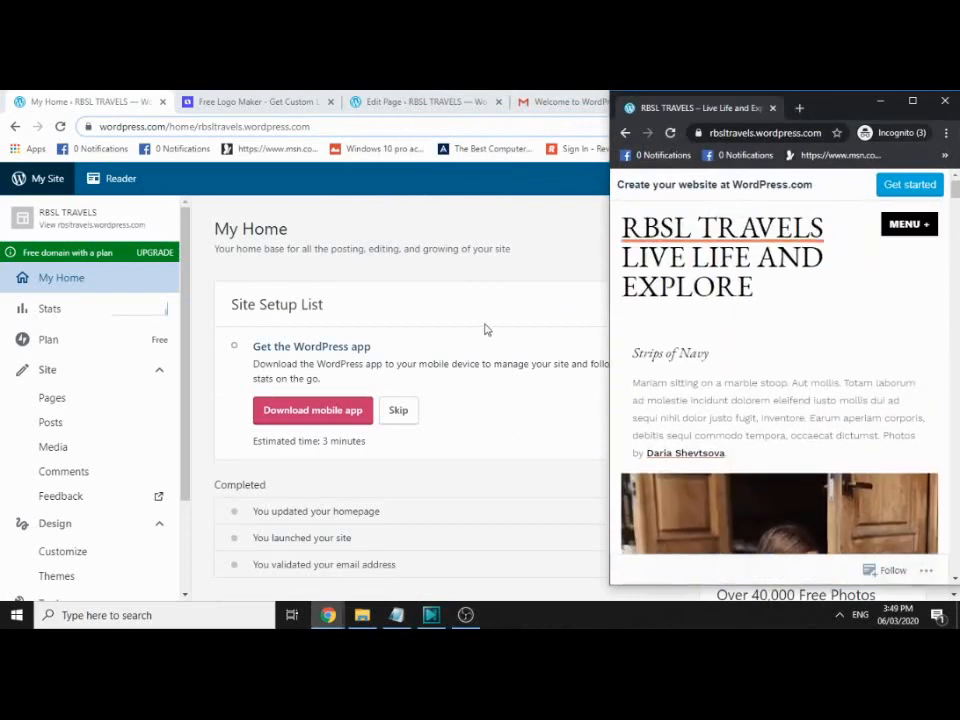
left_click(912, 100)
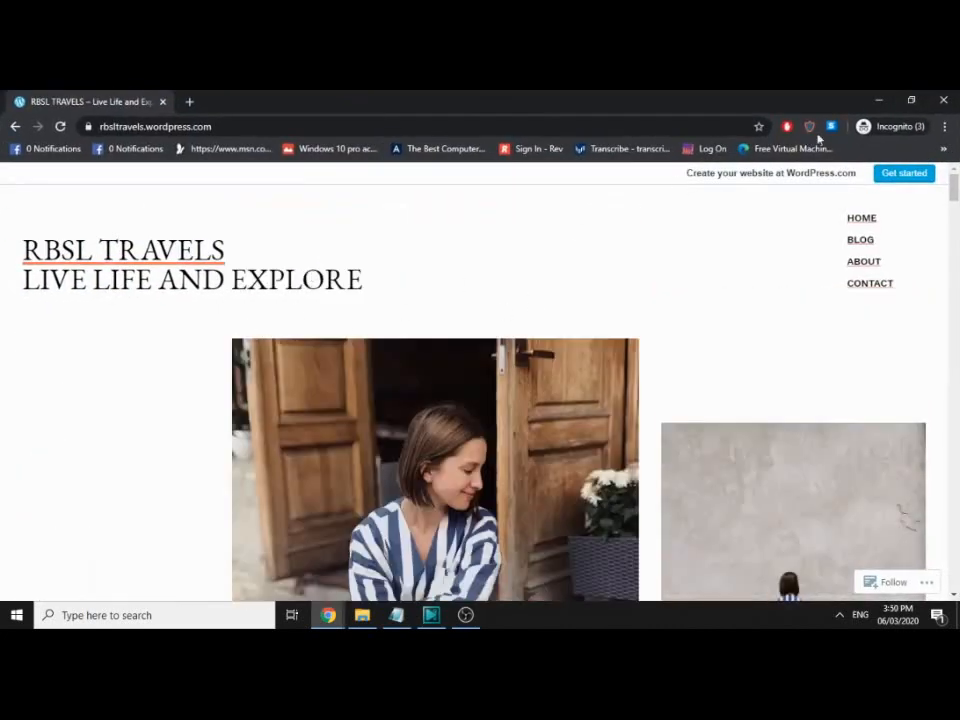
left_click(911, 100)
scroll(50, 330, "down", 2)
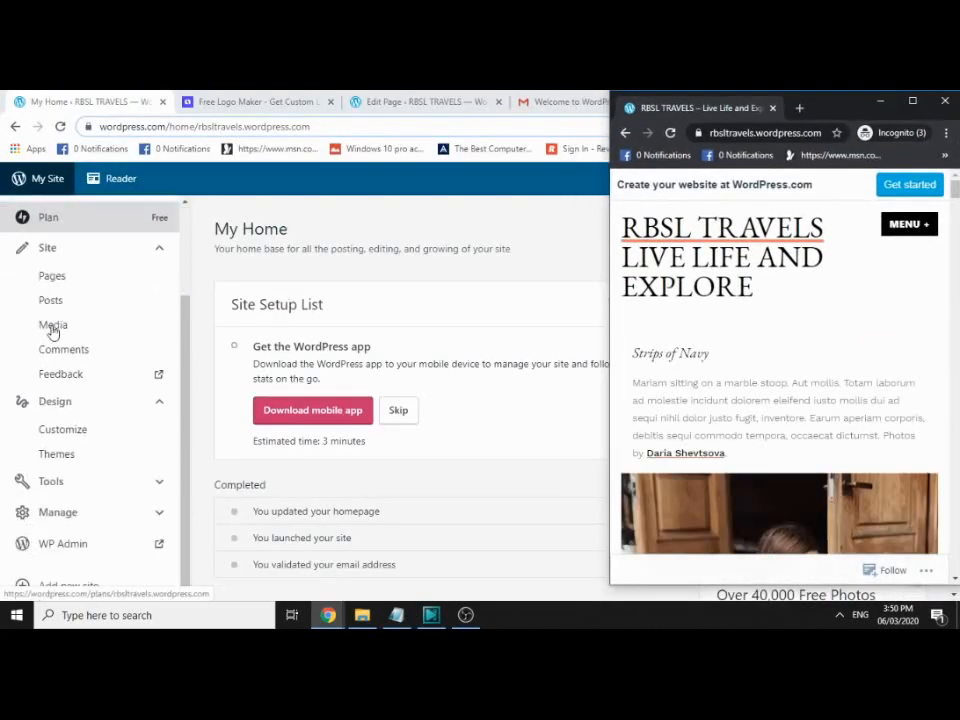
left_click(86, 524)
scroll(94, 477, "down", 3)
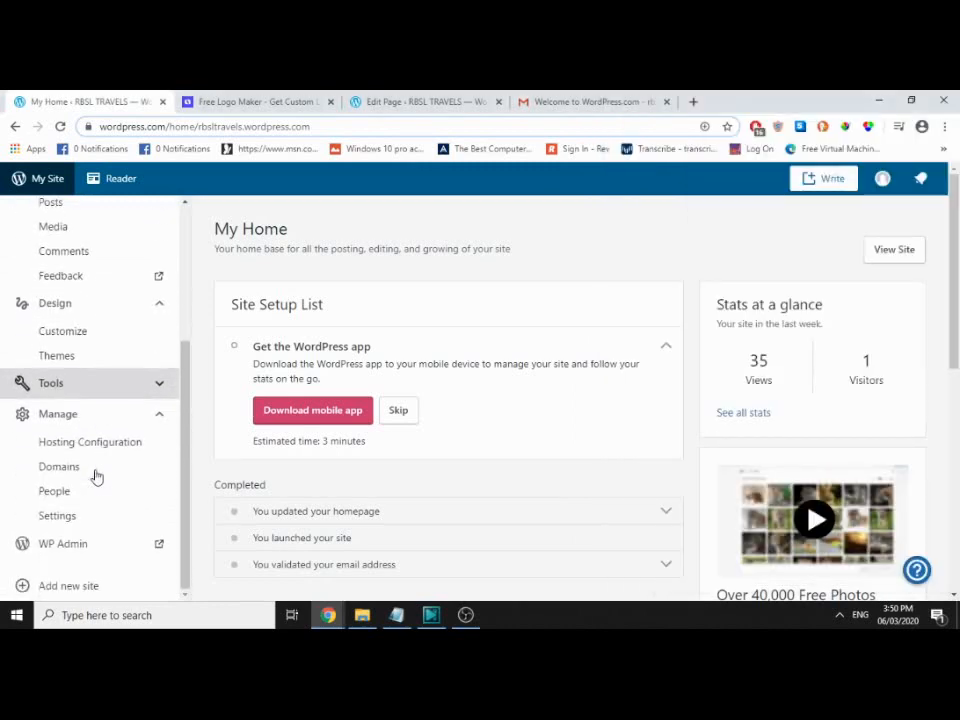
Step: In site Settings, switch RBSL TRAVELS's Privacy option from Public to Private and save
left_click(77, 517)
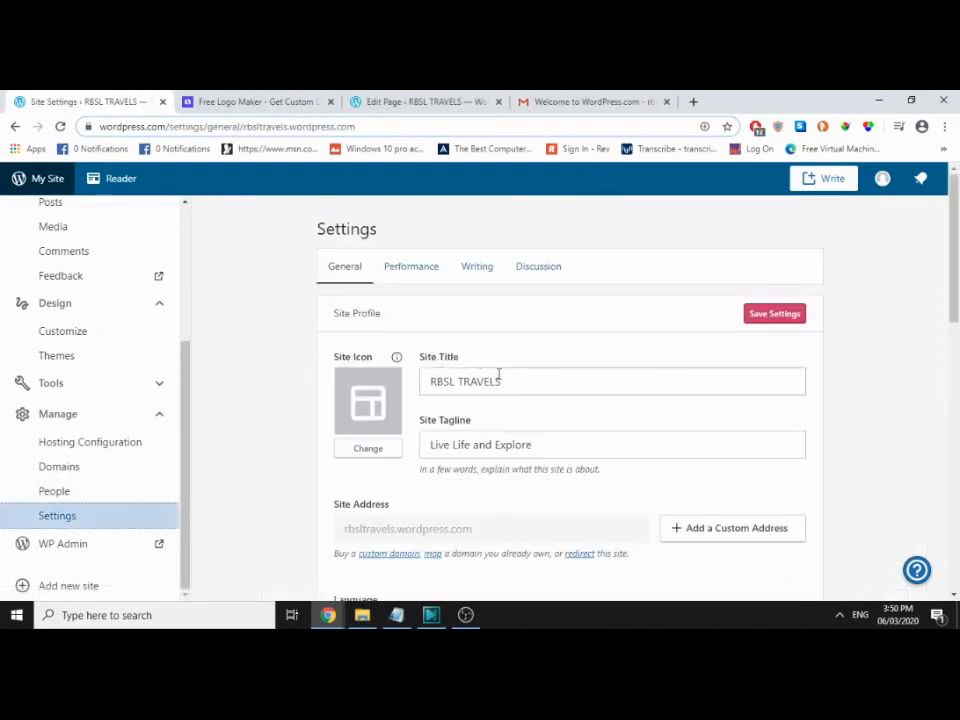
scroll(495, 437, "down", 3)
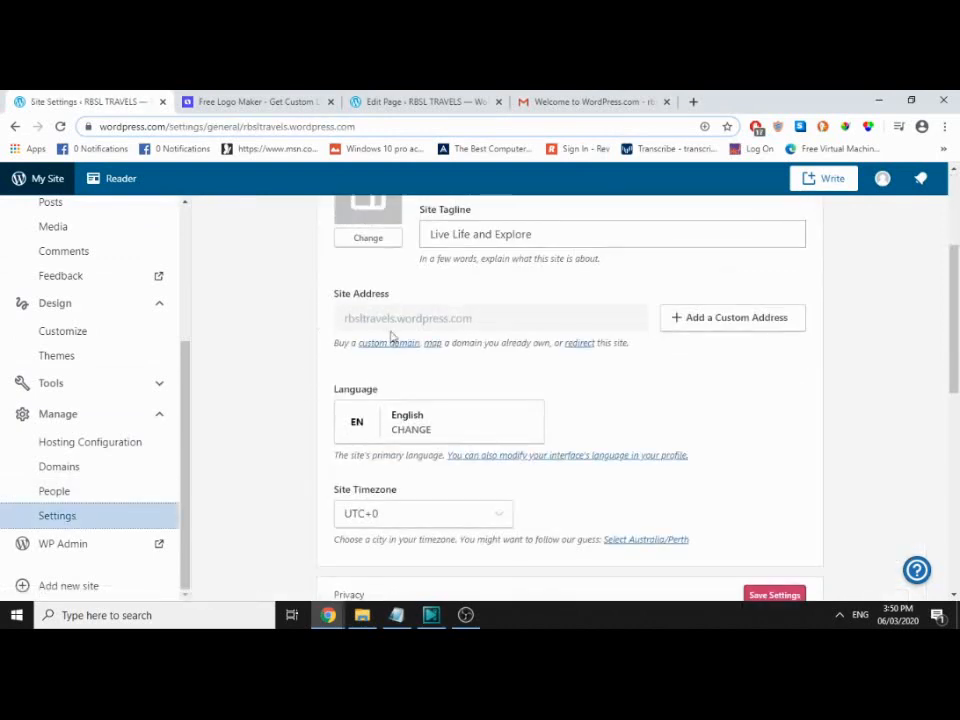
scroll(521, 315, "down", 4)
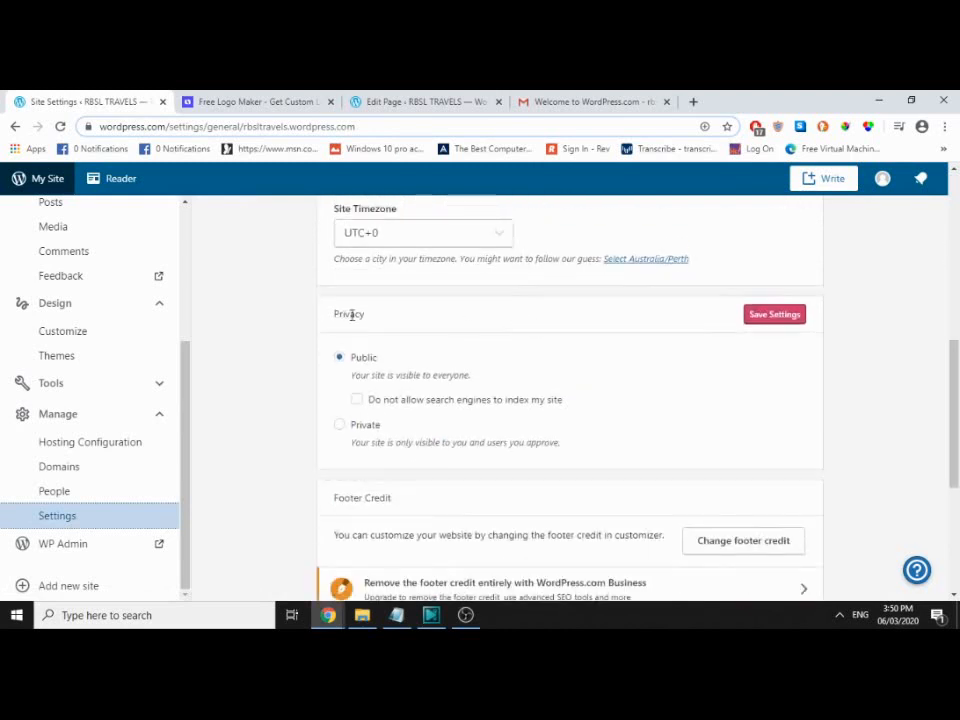
double_click(349, 315)
scroll(441, 338, "down", 1)
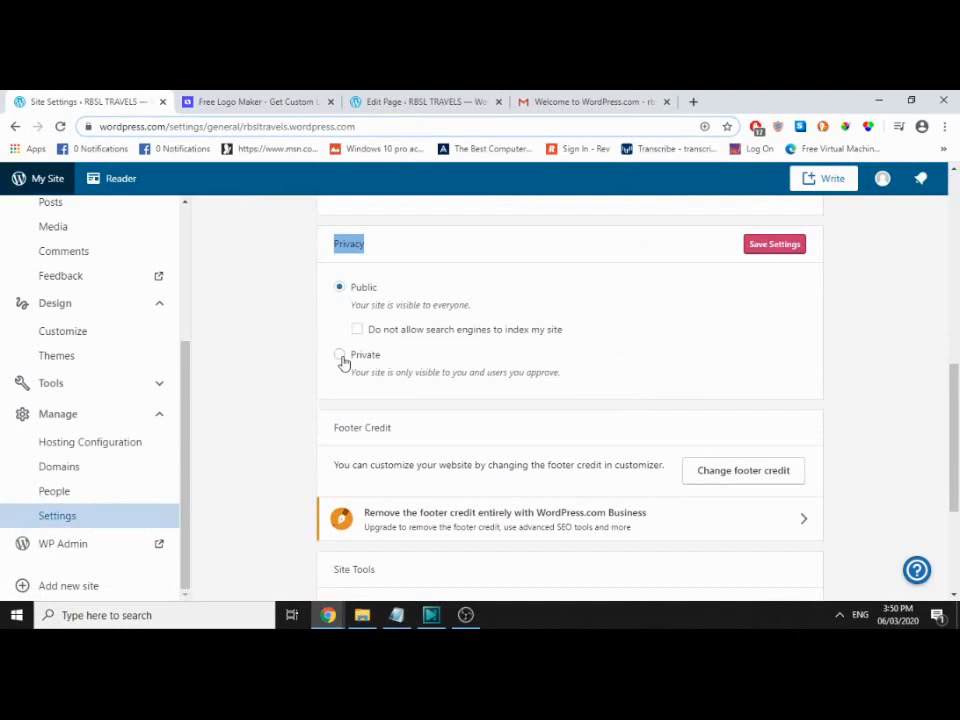
left_click(341, 358)
left_click(767, 244)
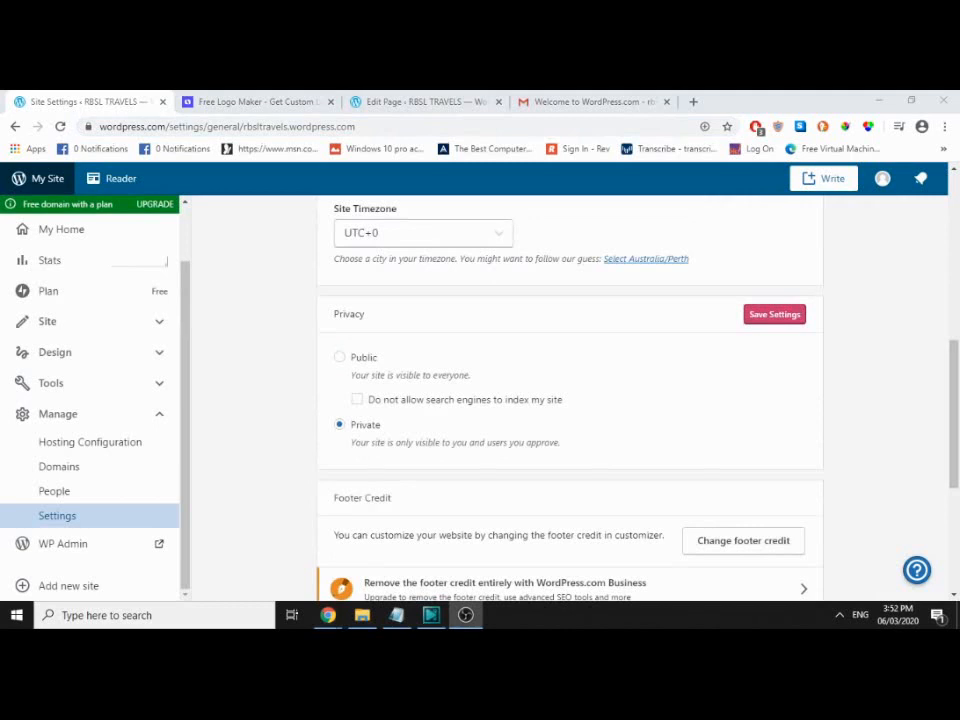
Step: Log out, then visit rbsltravels.wordpress to confirm the Protected Blog page requiring owner permission
left_click(882, 178)
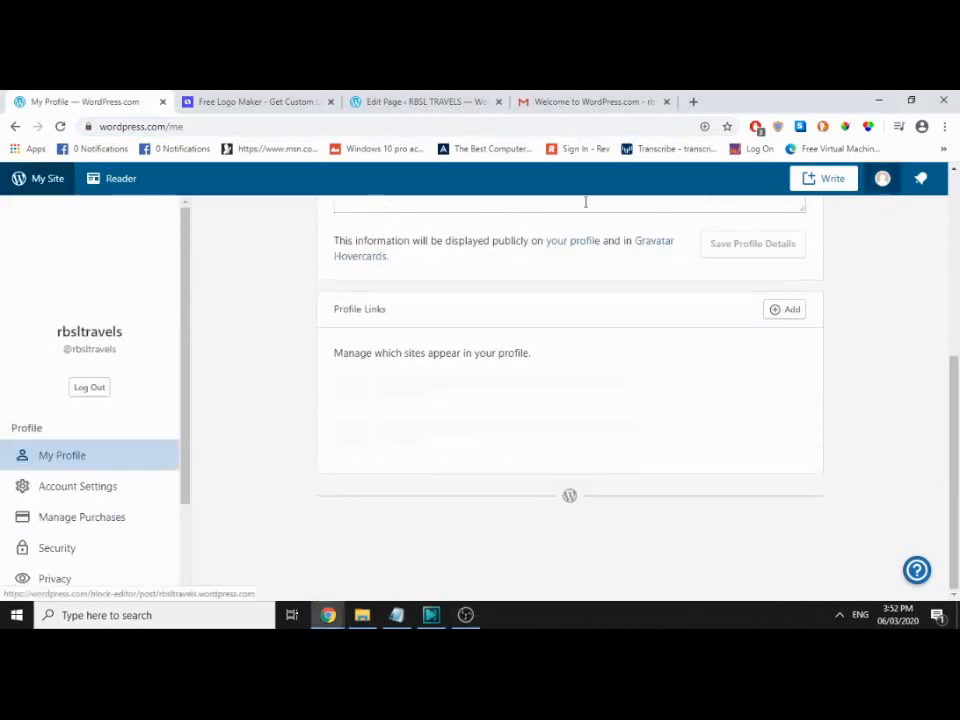
left_click(90, 390)
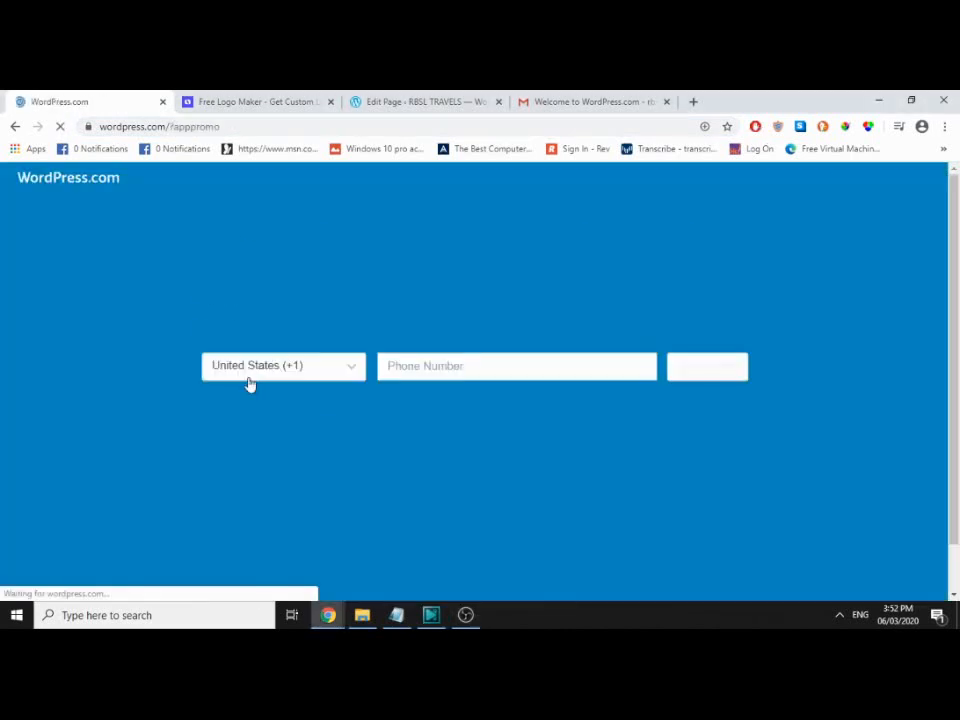
left_click(216, 128)
type("rbsl")
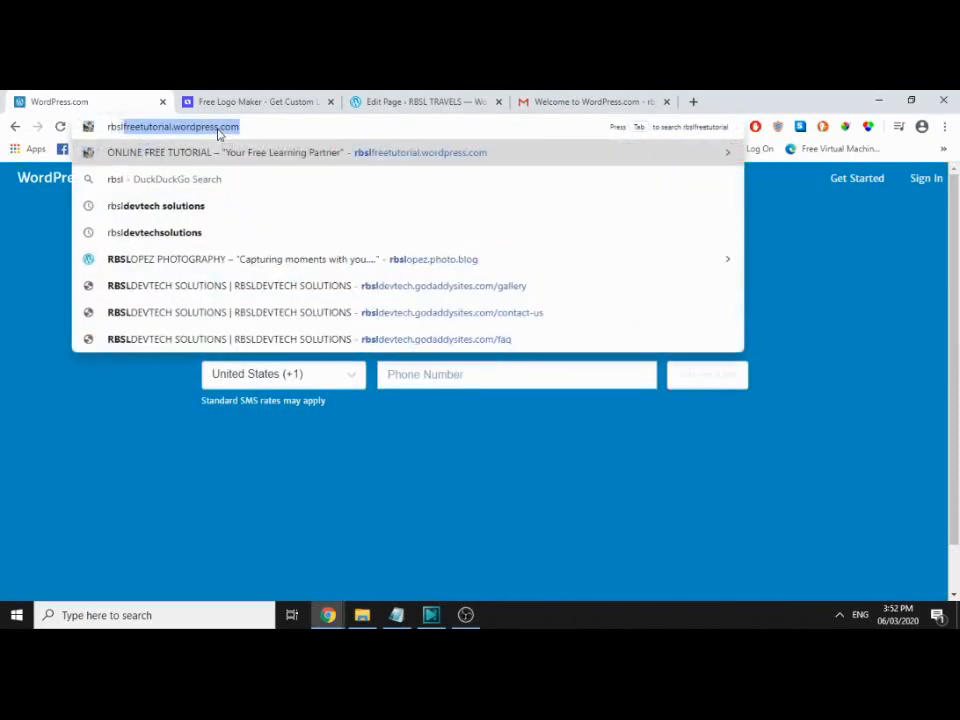
type("travels.wor")
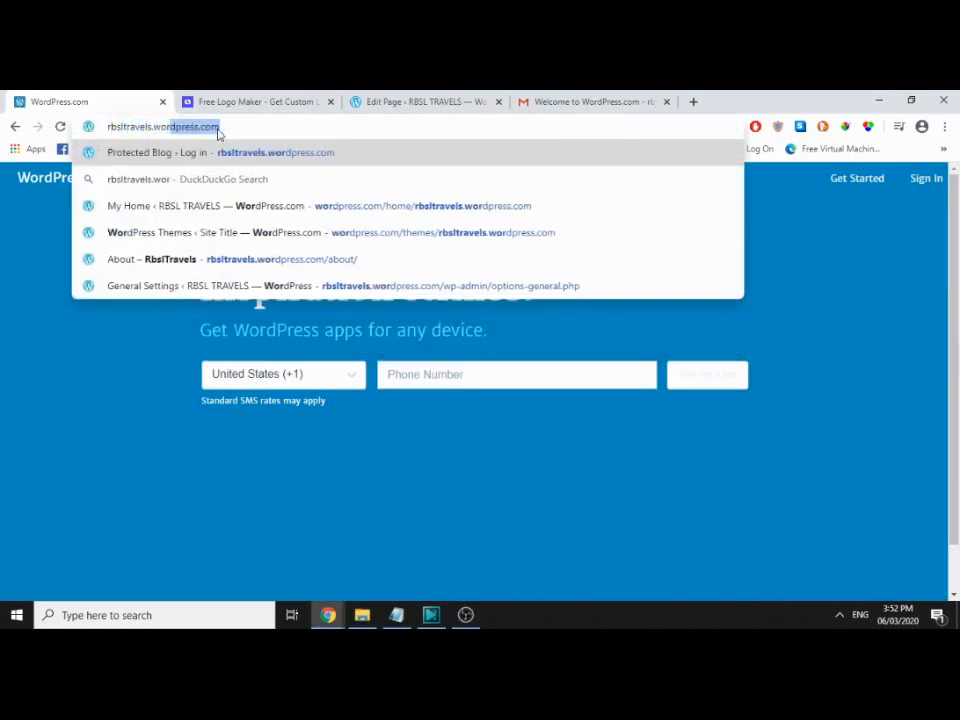
type("dpress.co")
key("Return")
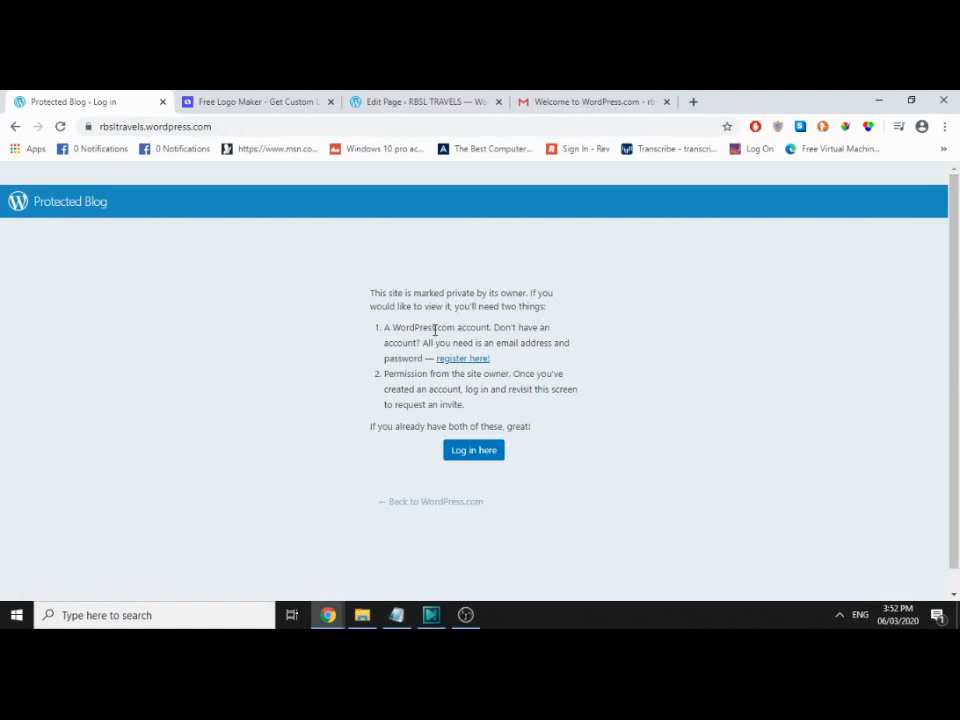
triple_click(413, 374)
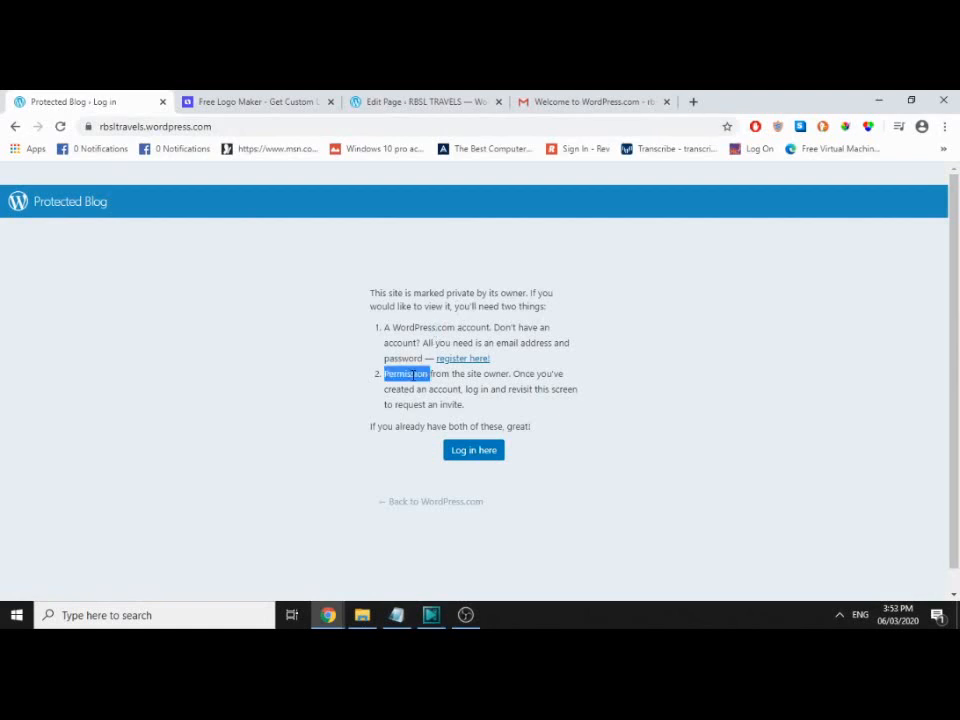